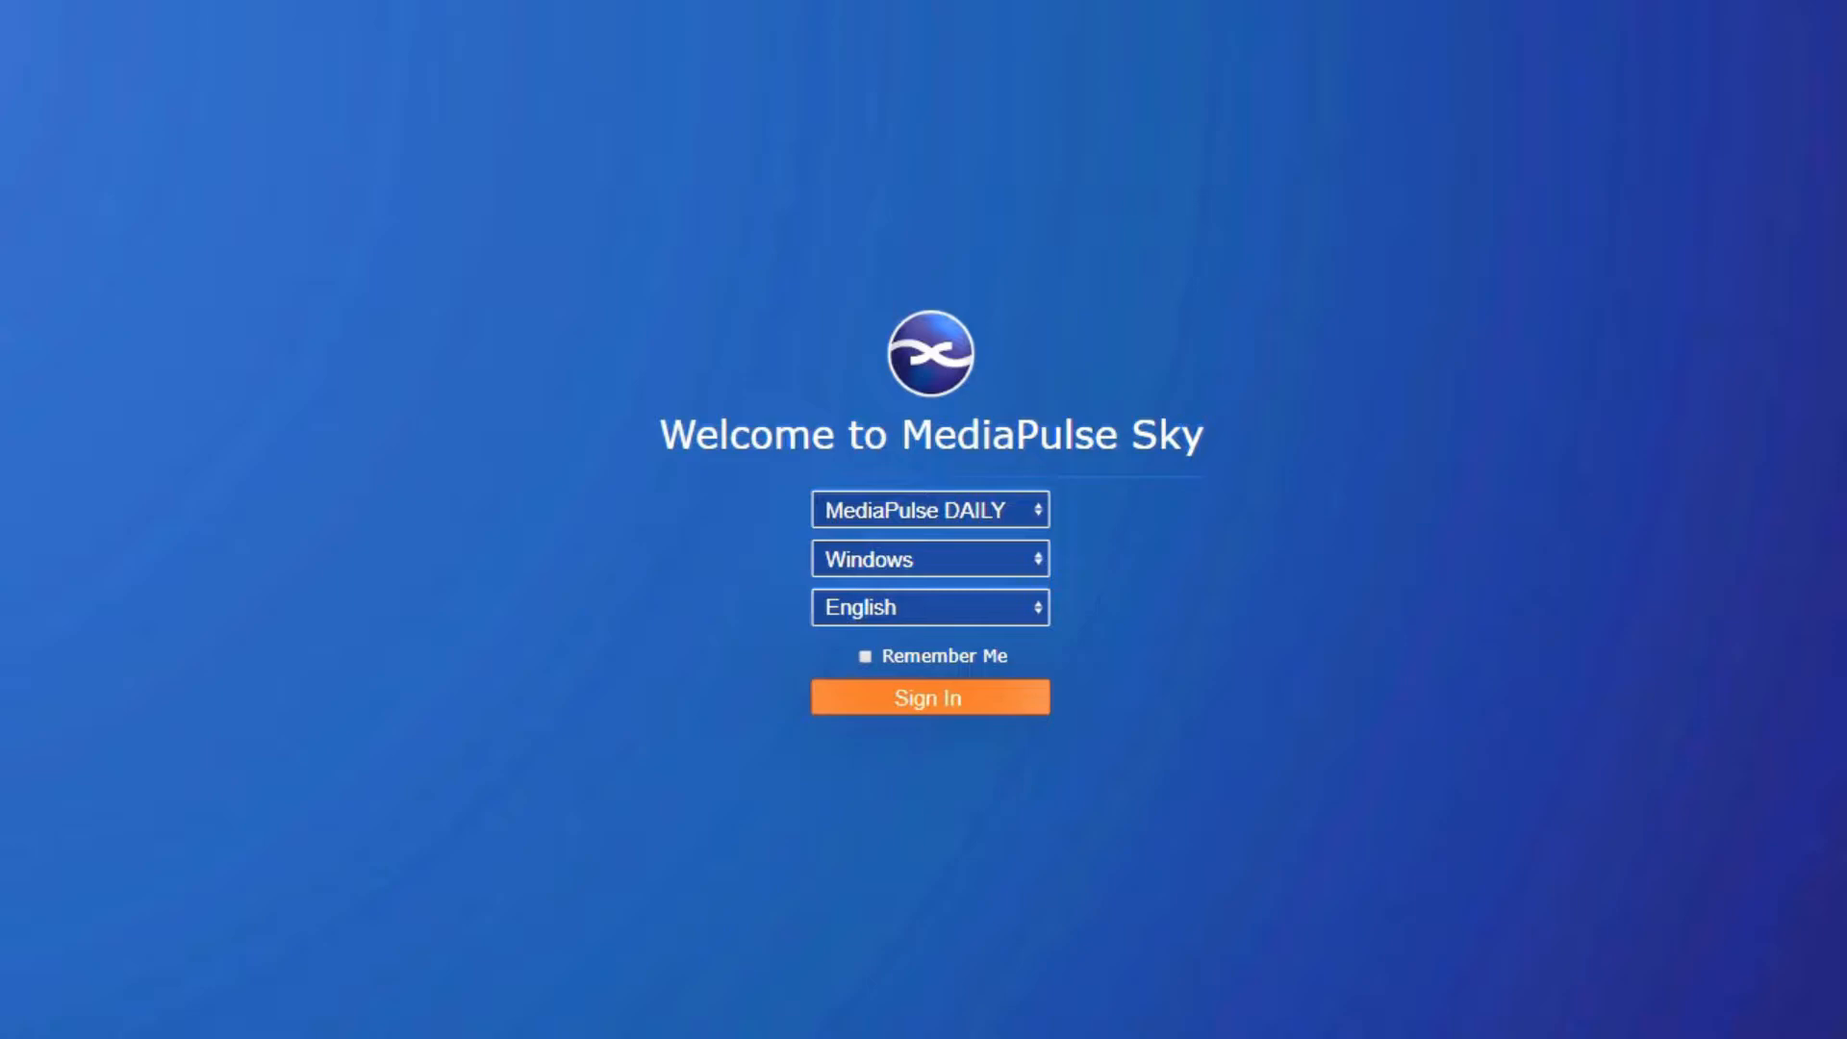
Sign in to MediaPulse DAILY with Windows authentication and browse the Schedule Book views in the Scheduling module
click(961, 721)
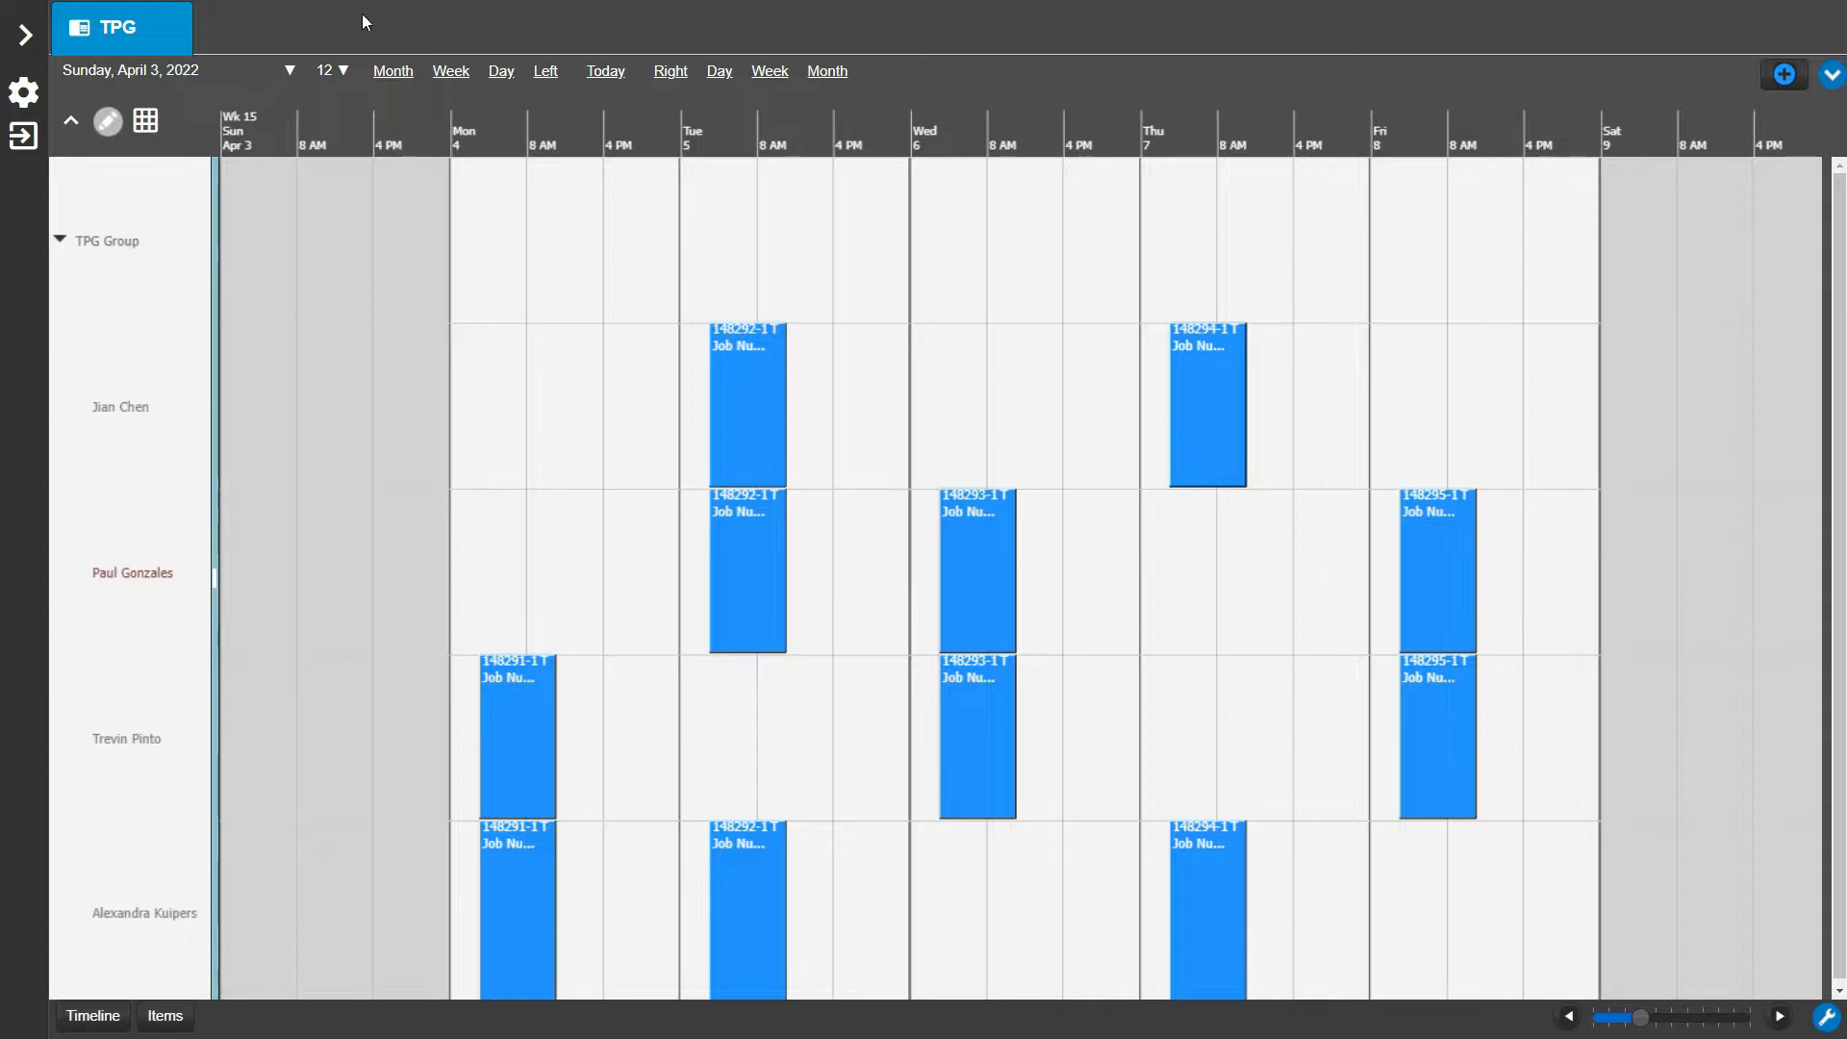
click(31, 37)
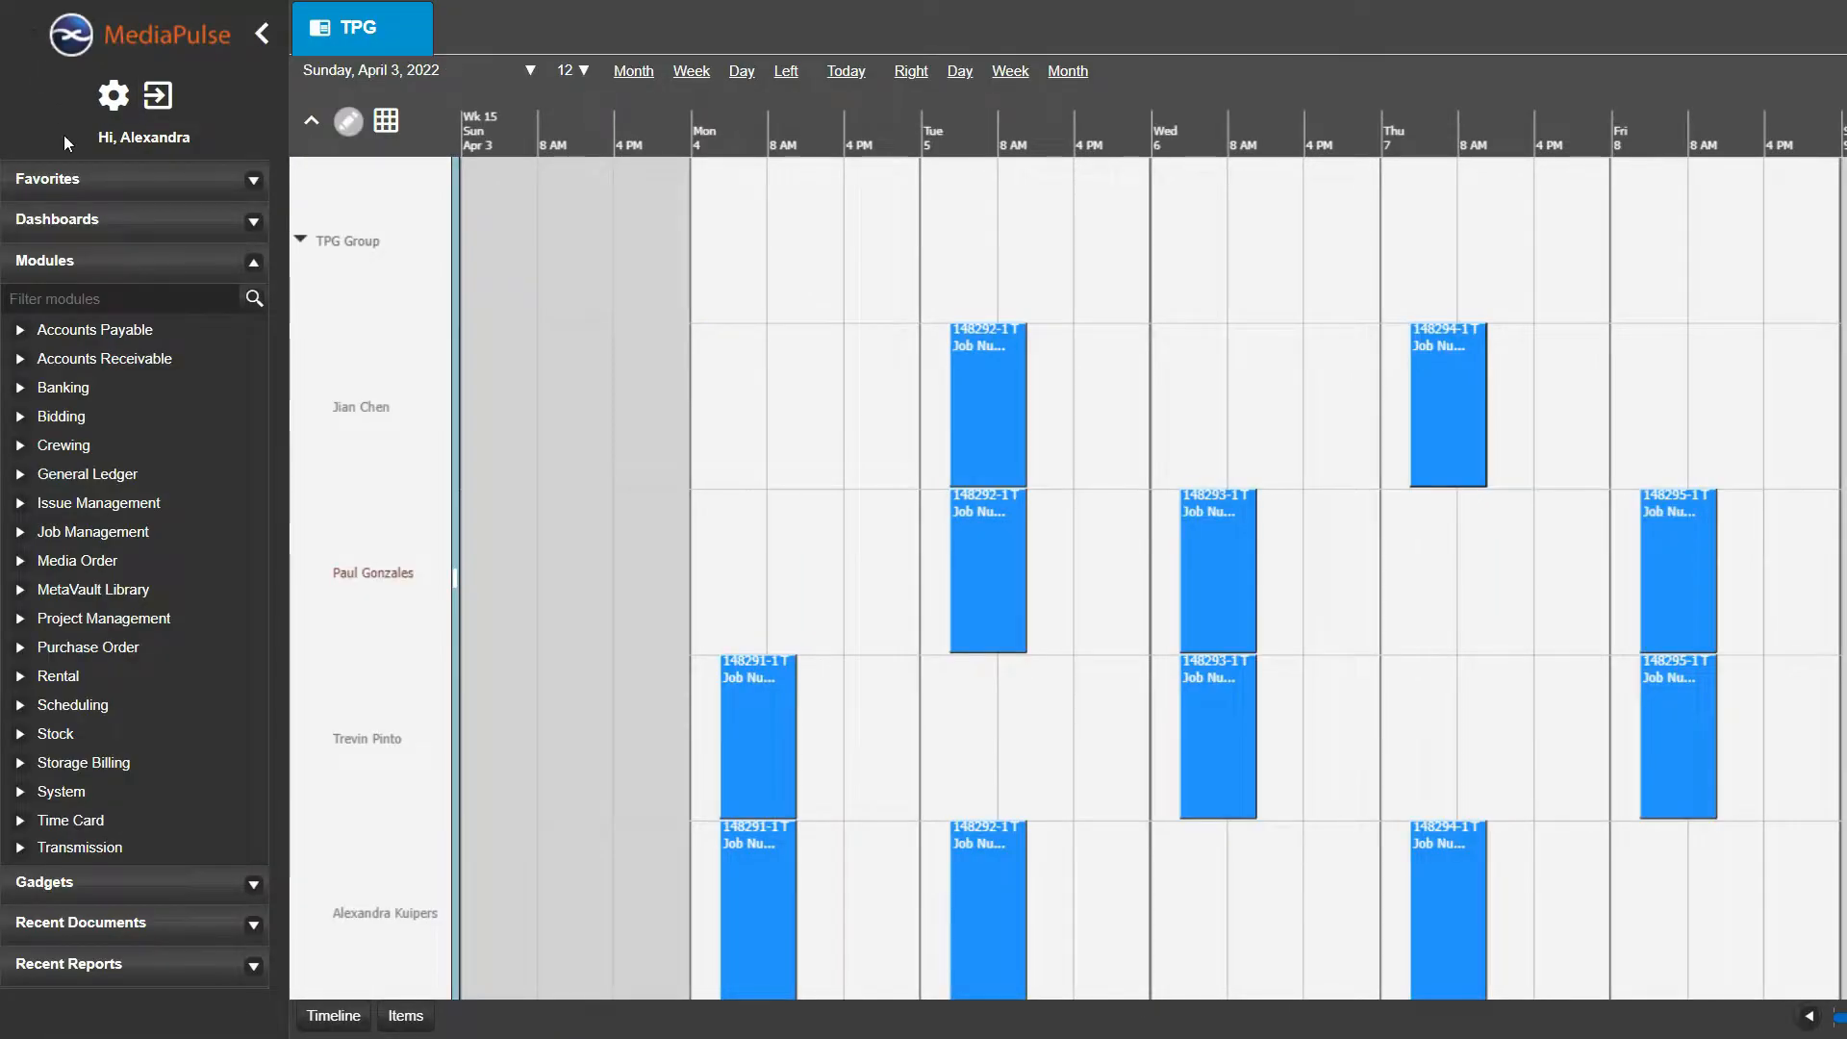
click(66, 707)
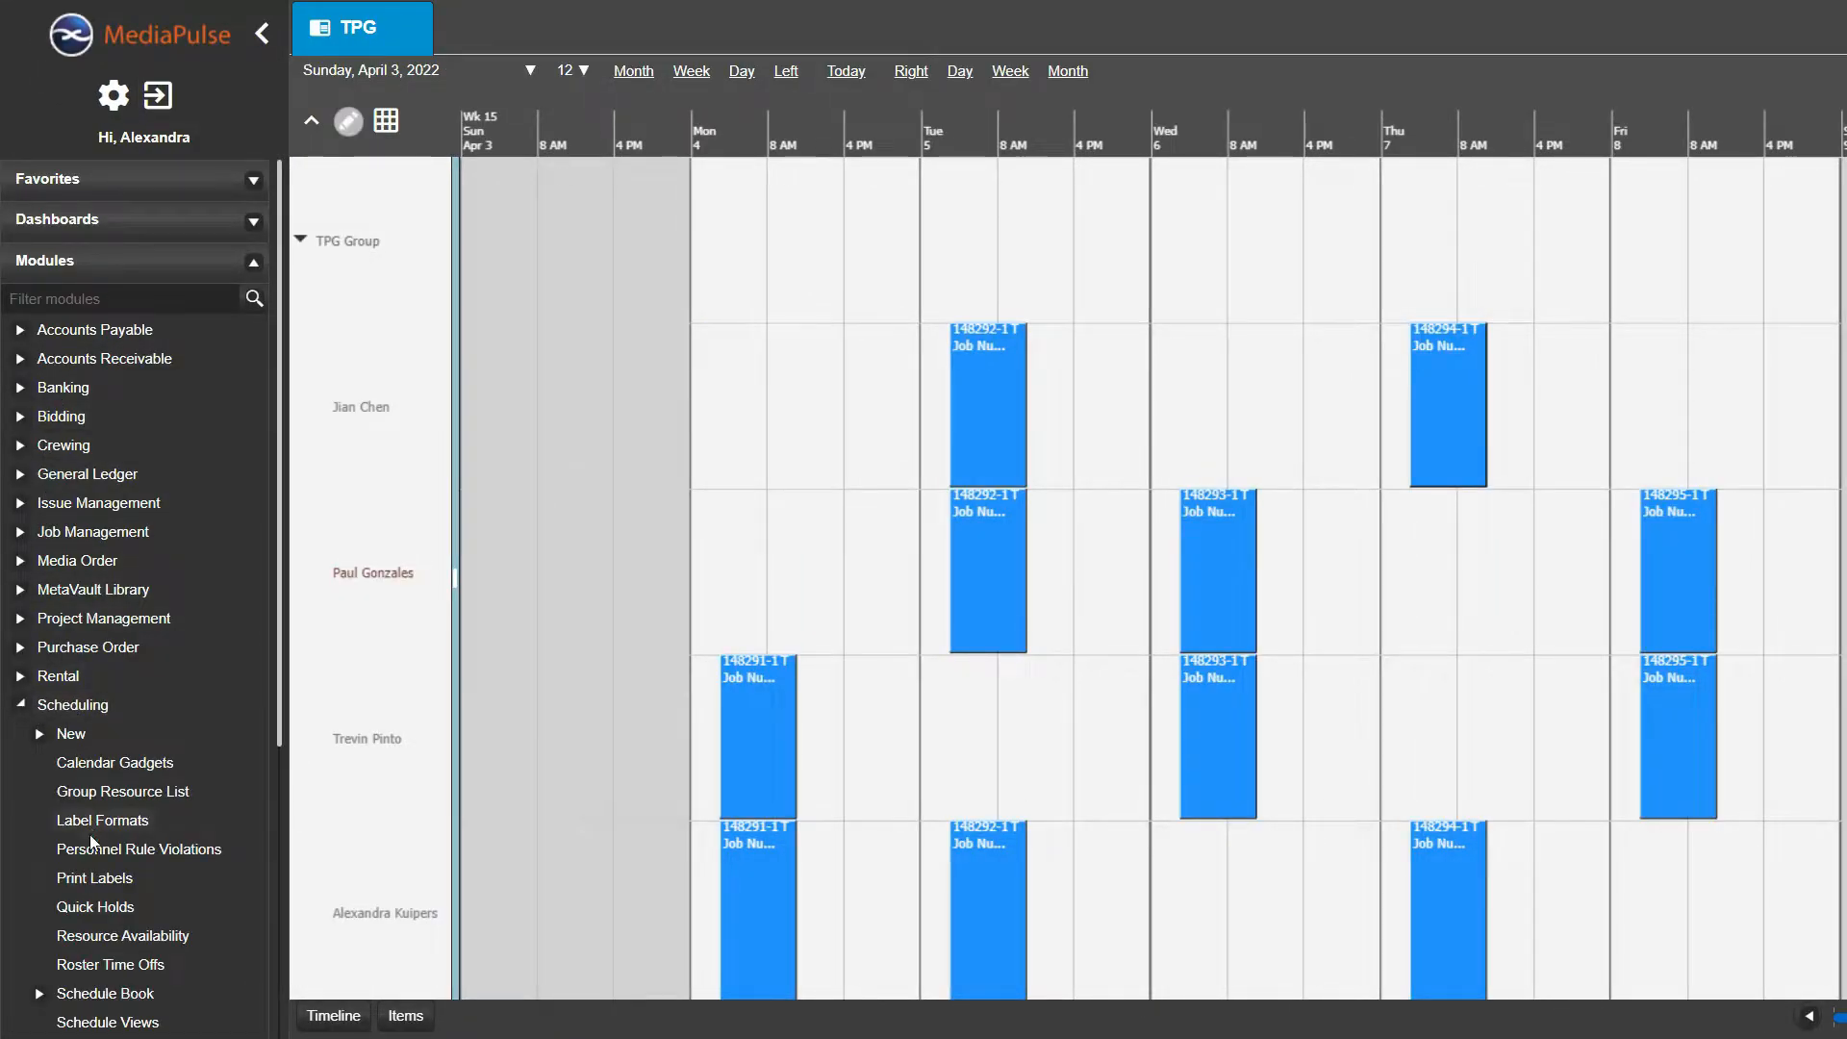
click(112, 996)
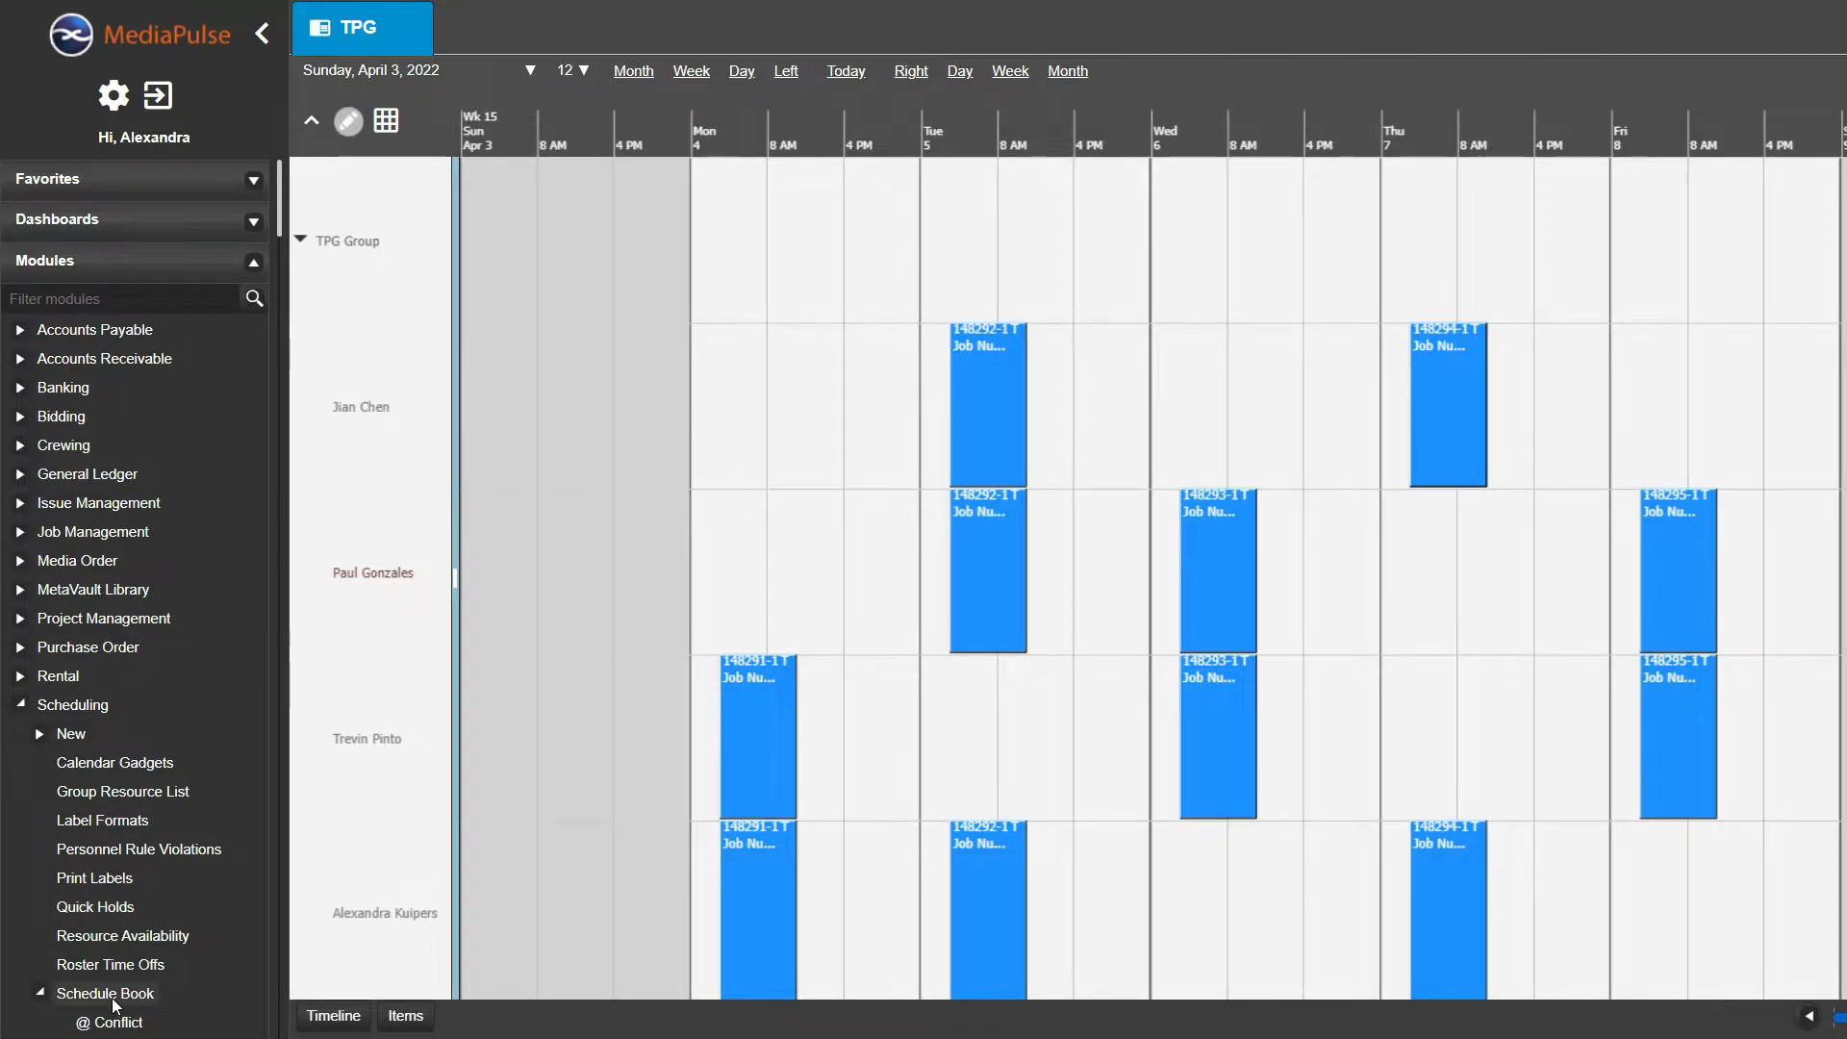
scroll(111, 996, down, 3)
scroll(114, 1005, down, 9)
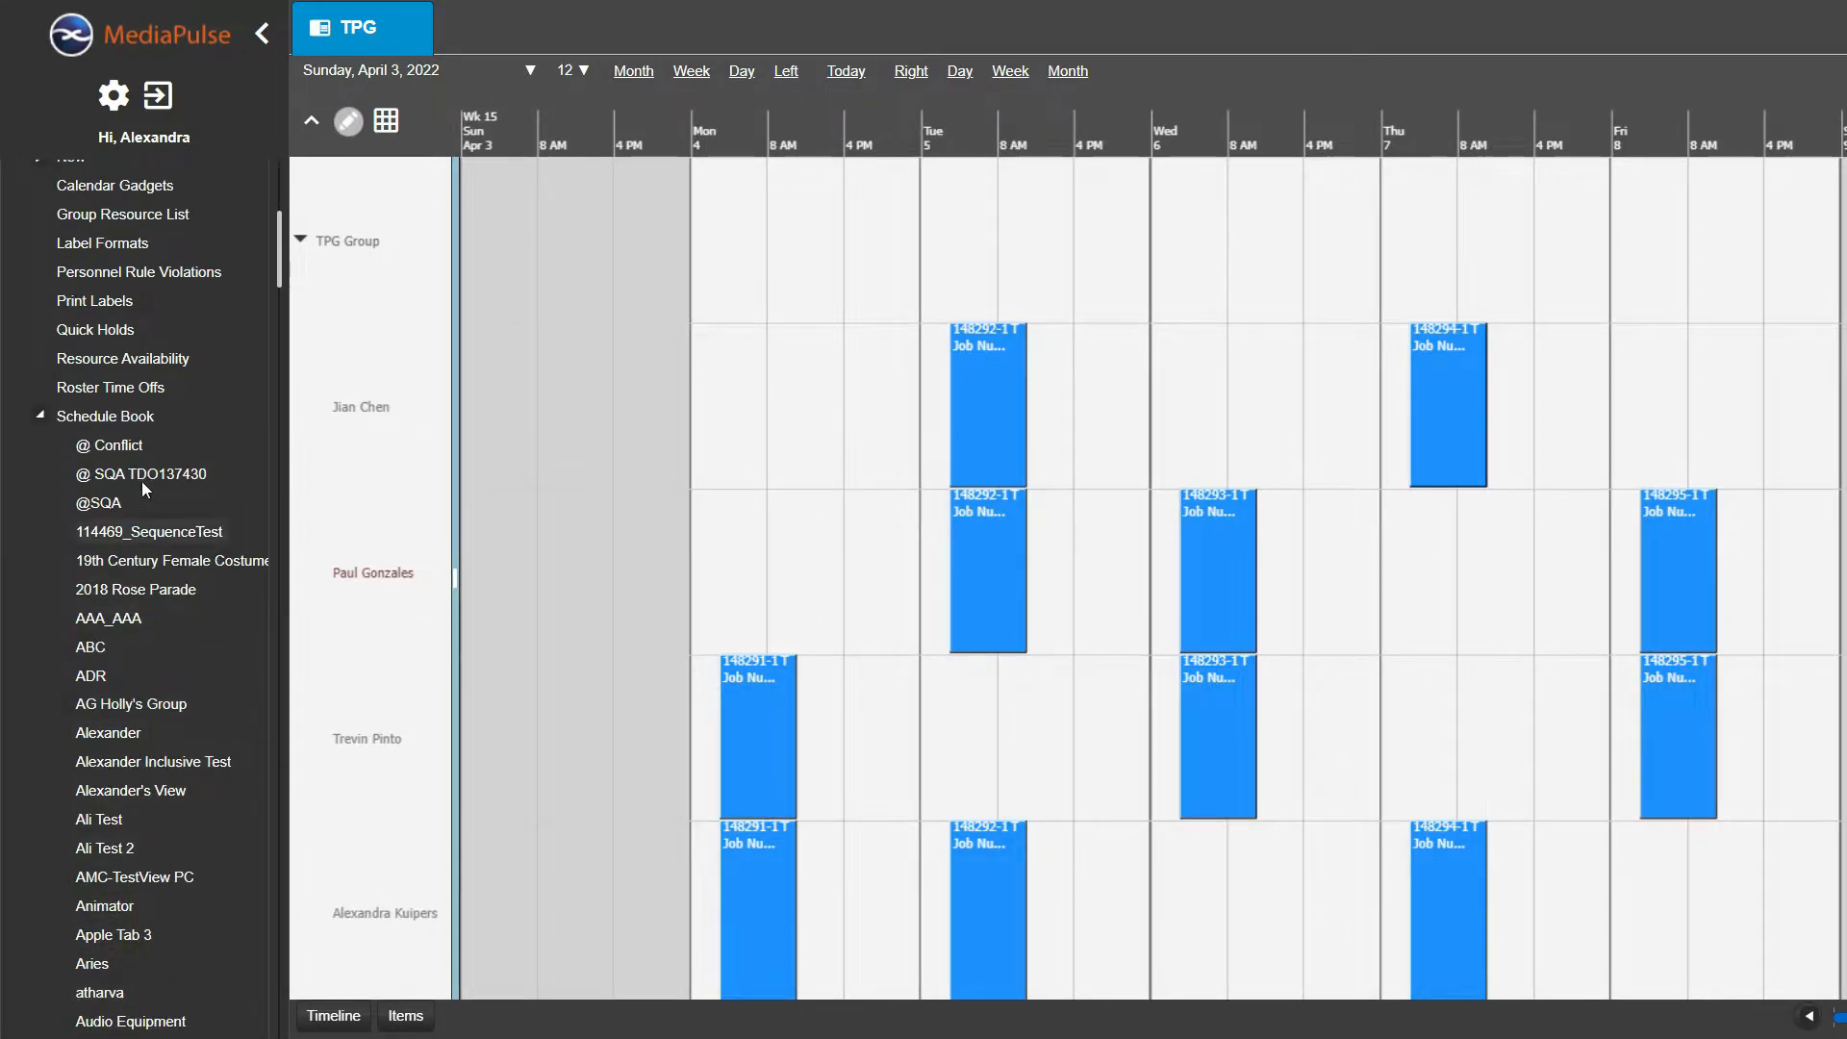
click(141, 425)
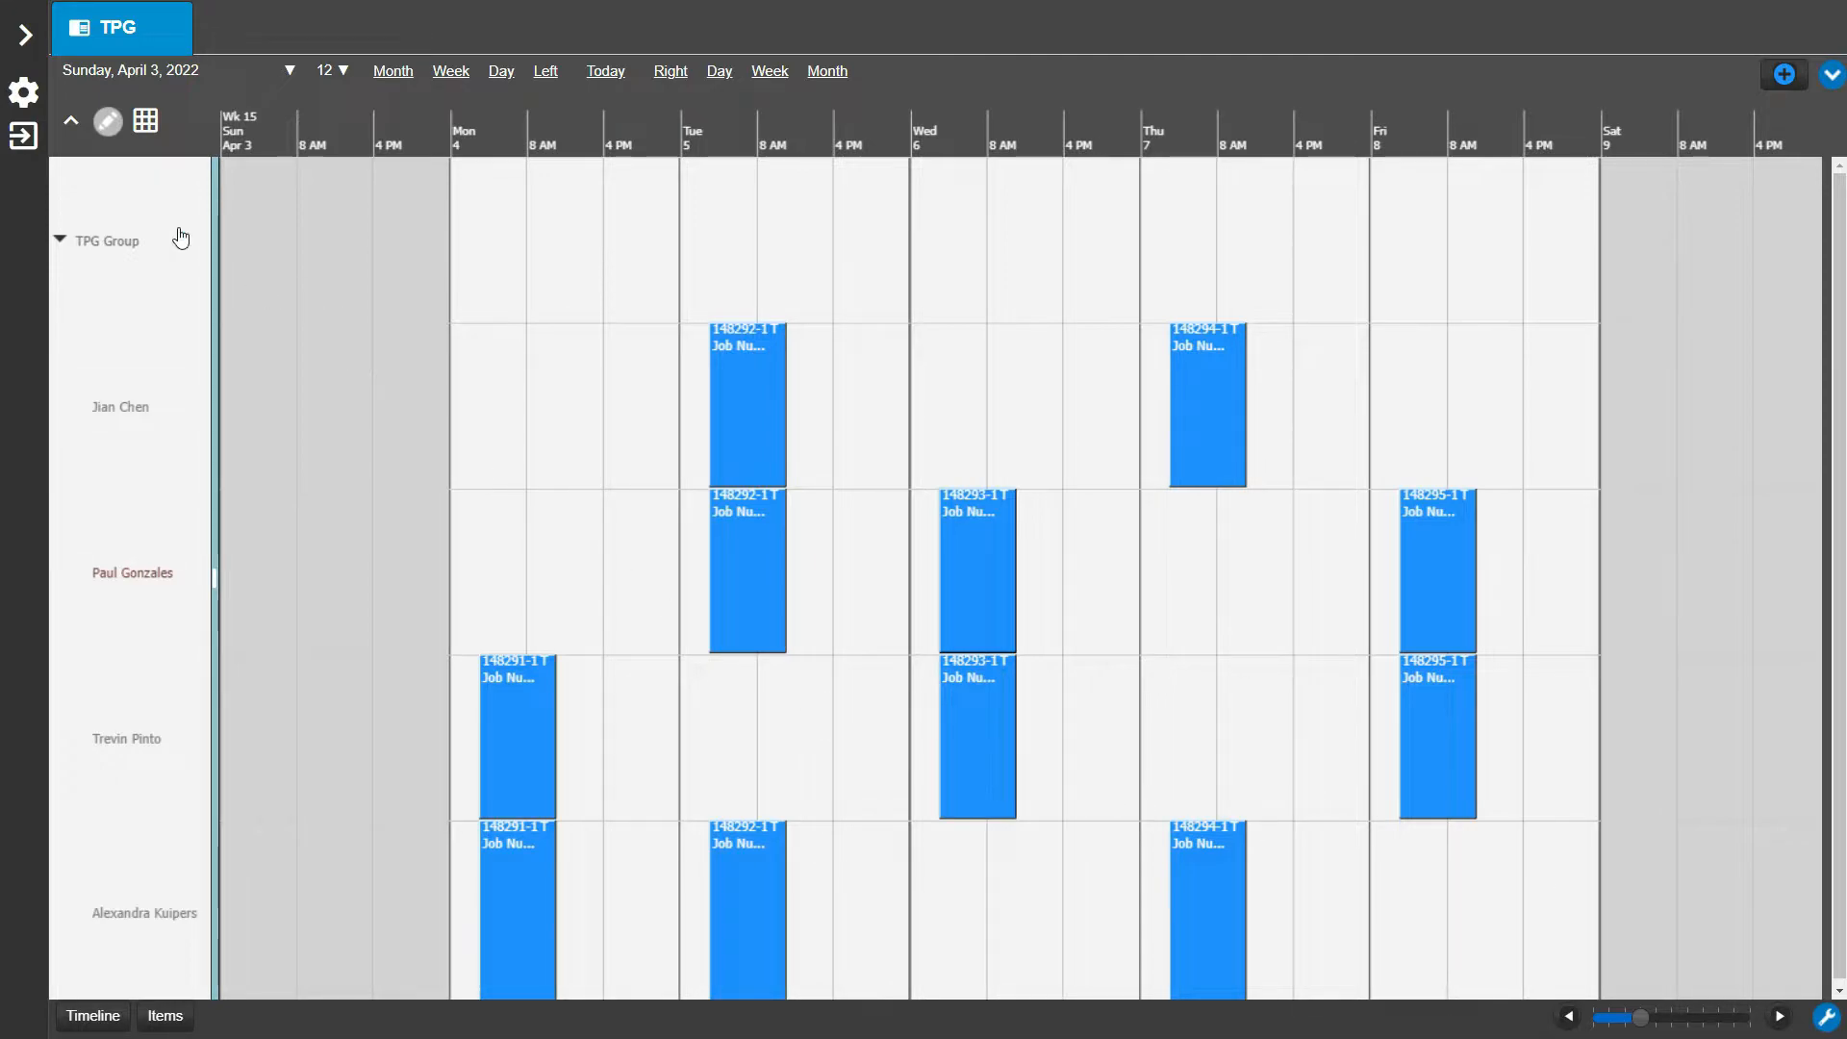
Open the Call Sheet Report from the Scheduling reports using the standard Call Sheet Report layout
click(26, 36)
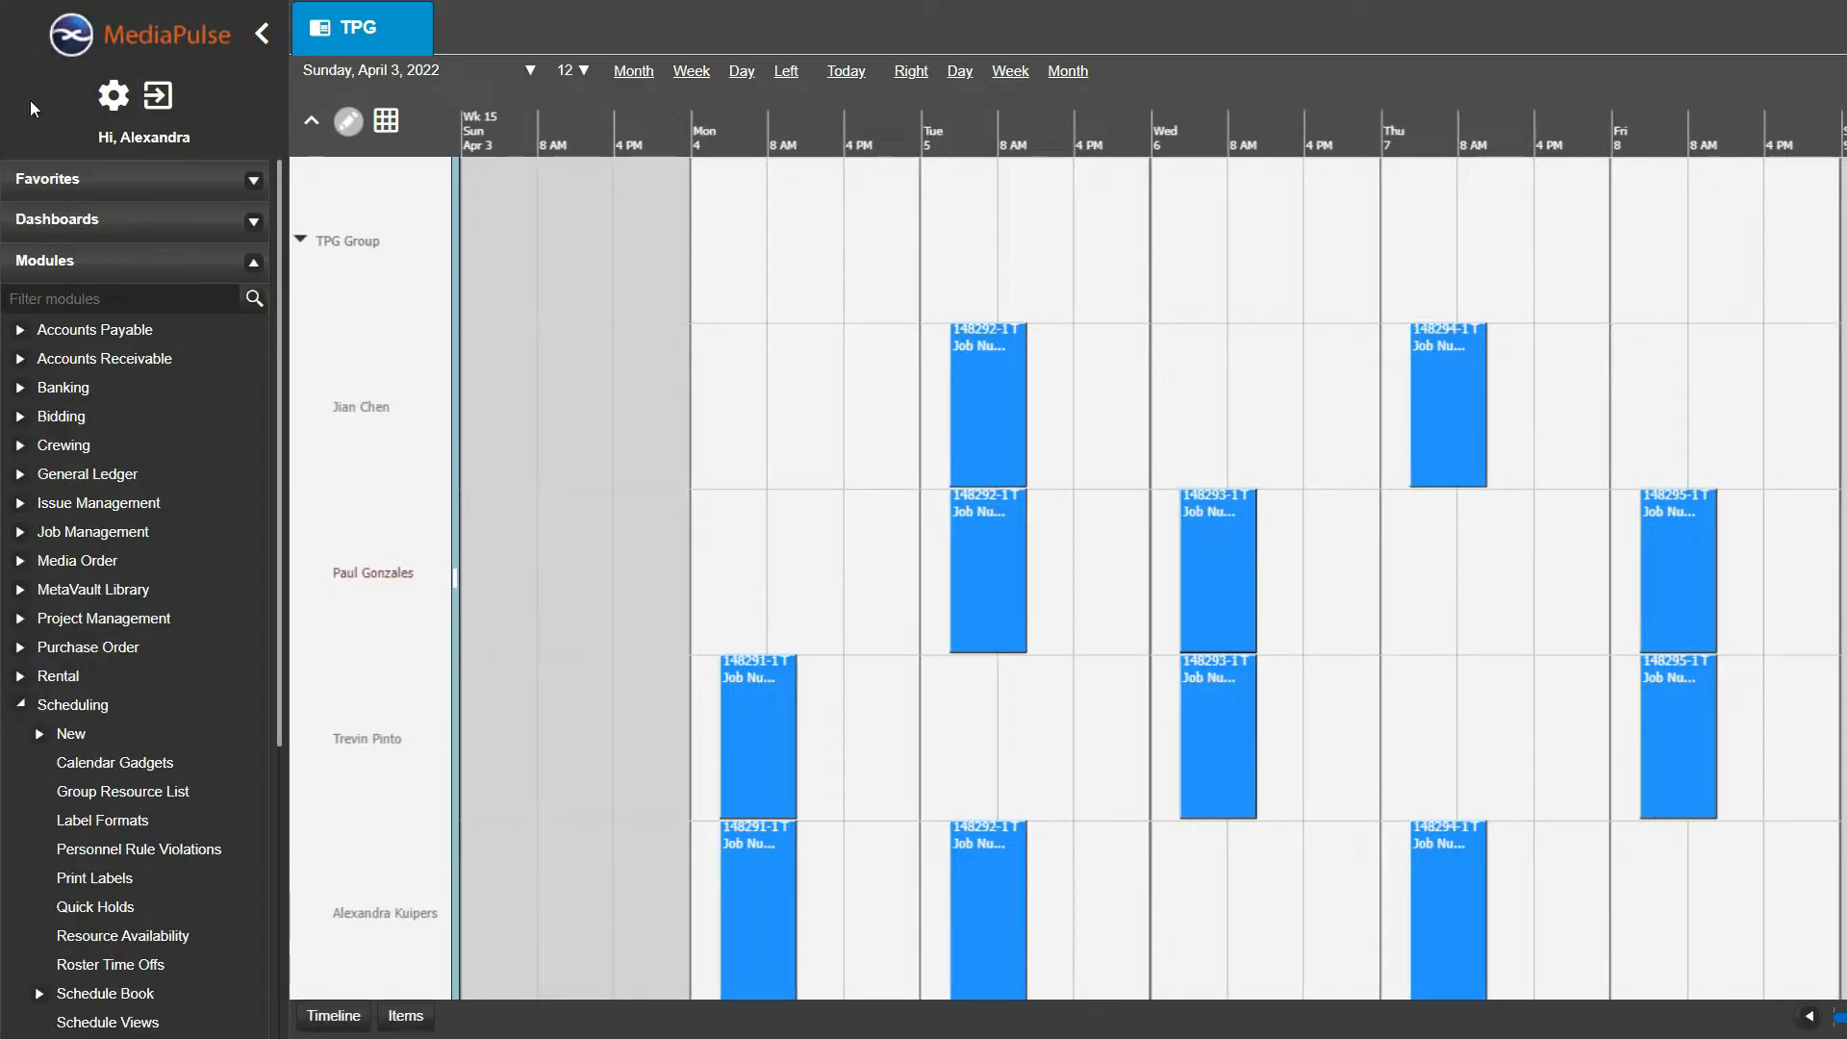
scroll(91, 712, down, 4)
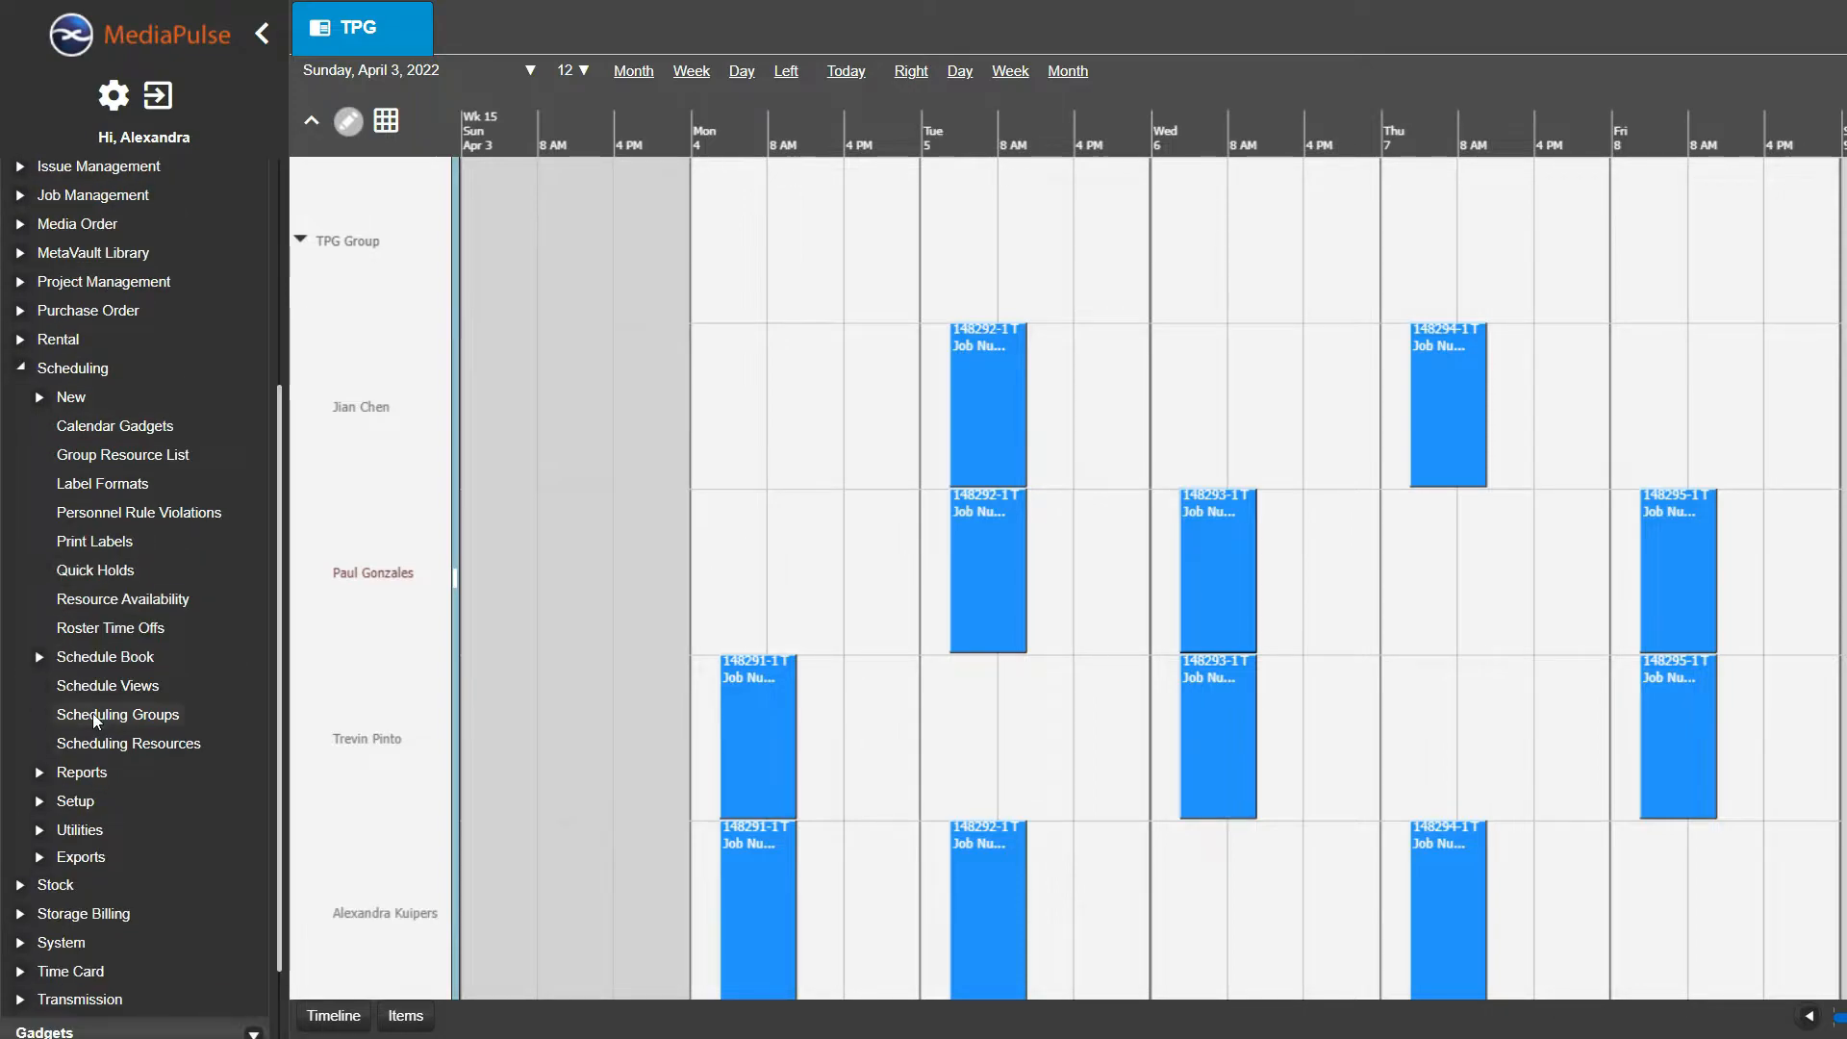
click(91, 773)
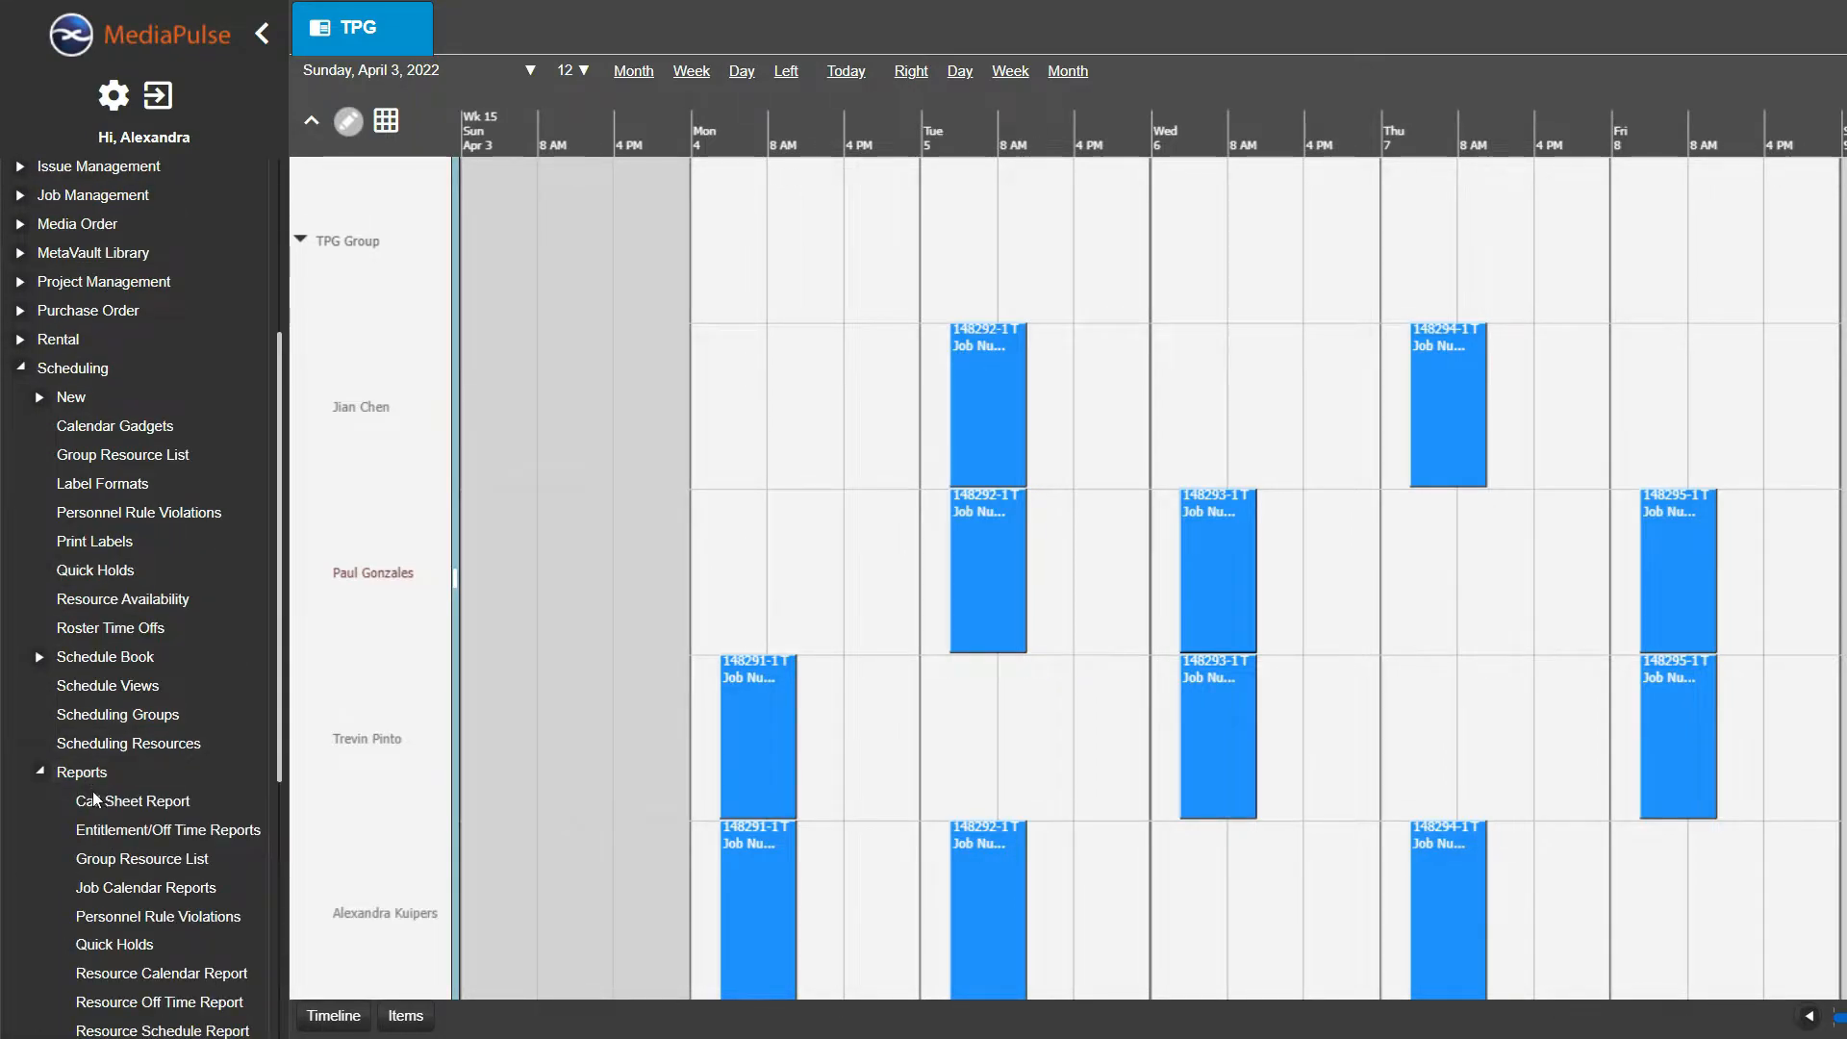
click(106, 804)
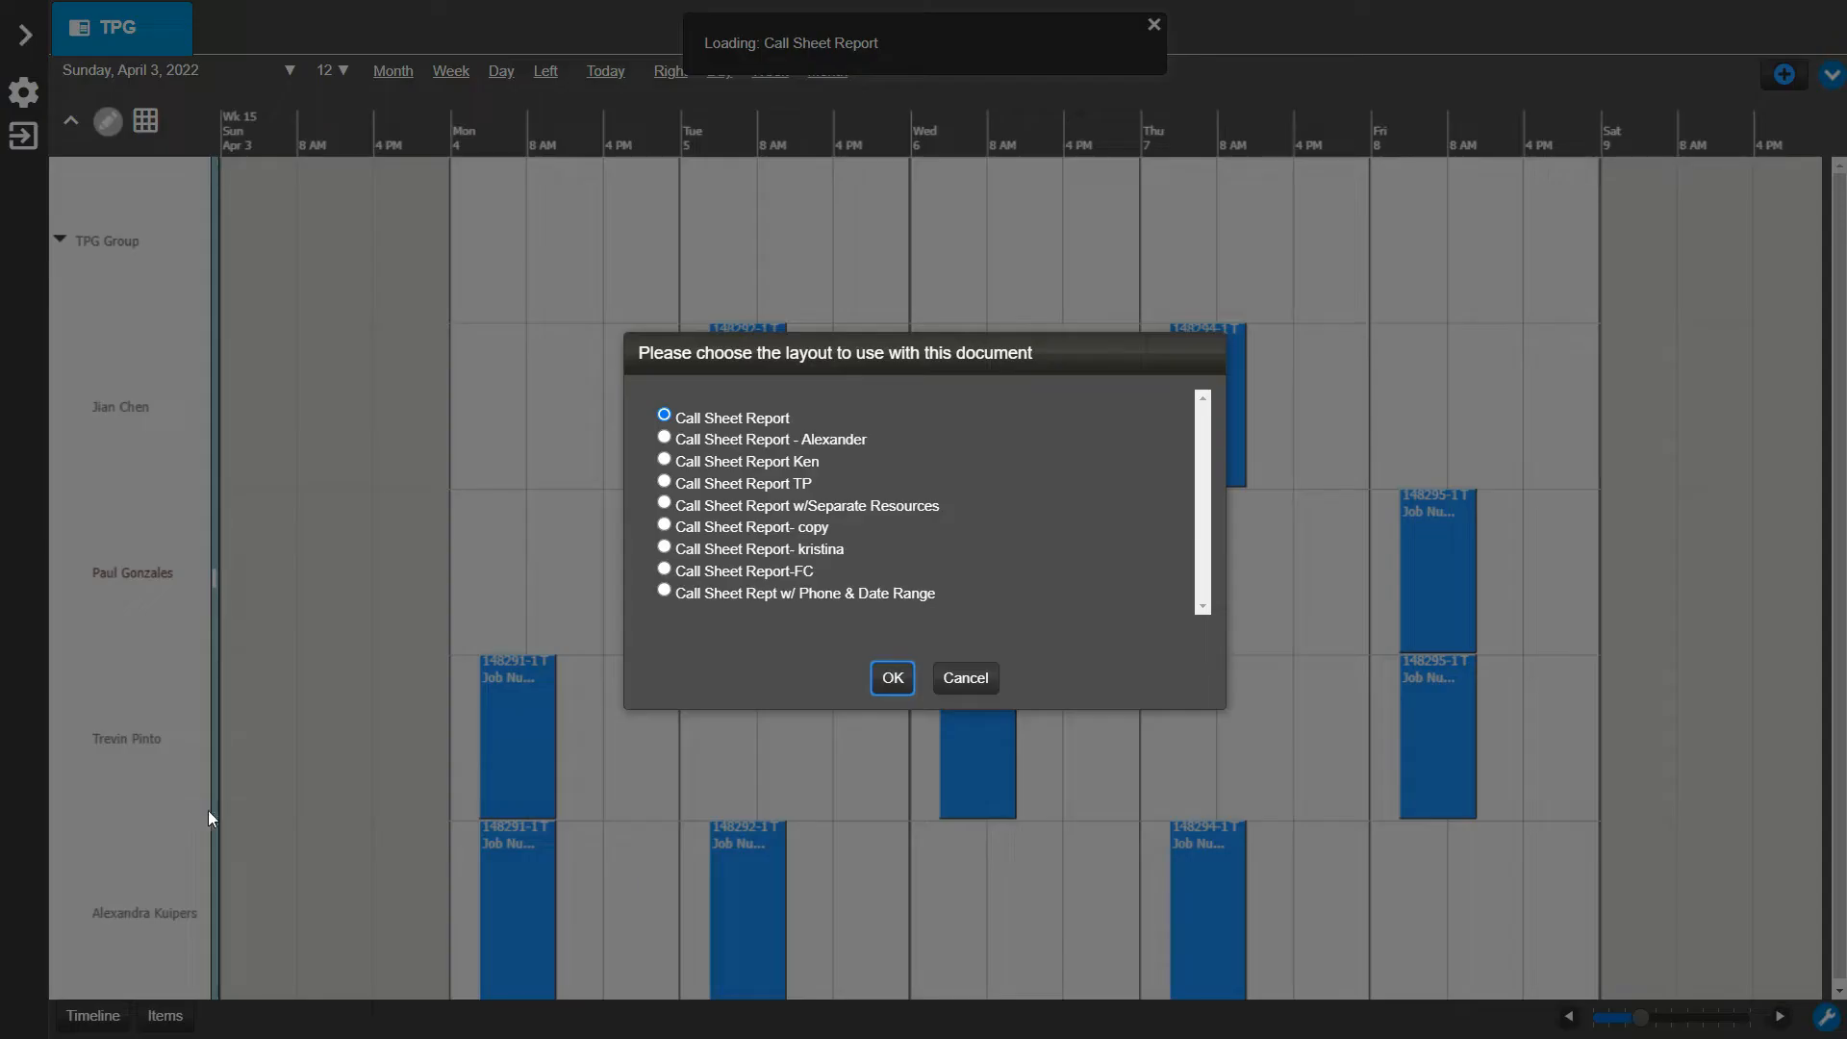
click(895, 678)
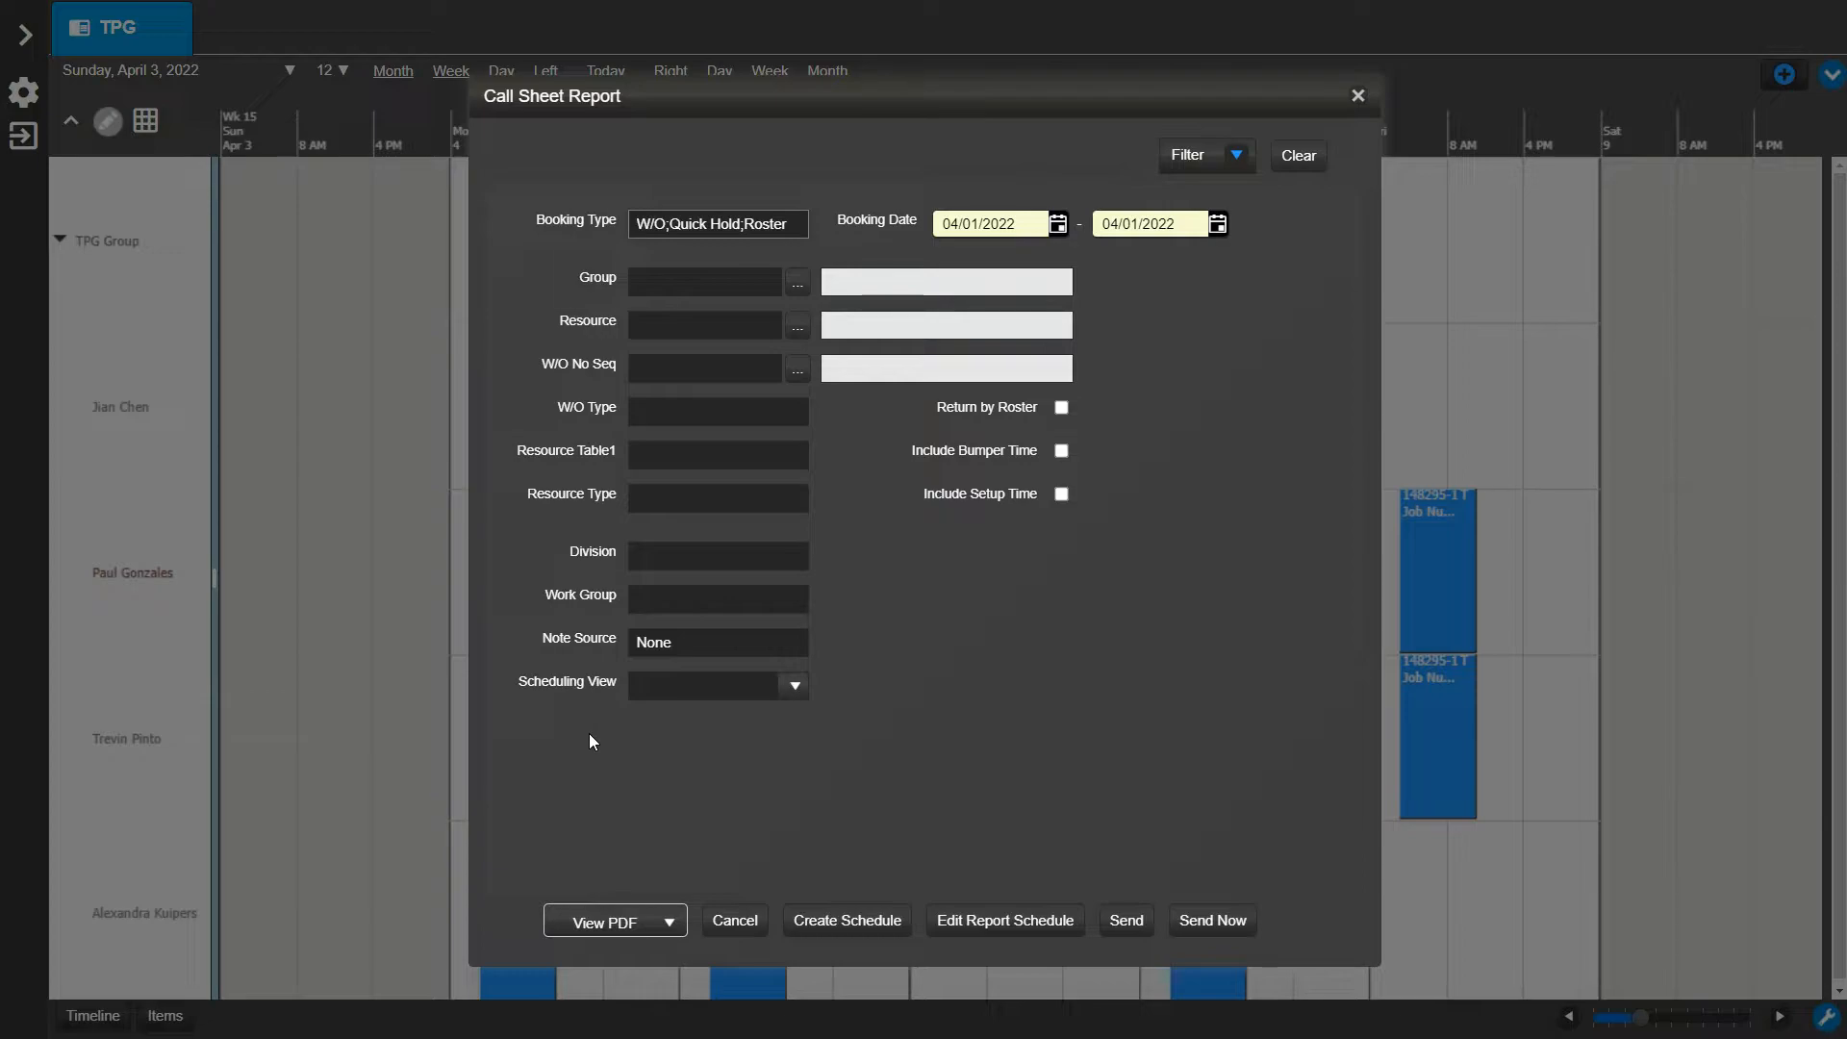
Set the booking start date to a relative date of next Monday at specific hour 0 and minute 0, testing it before applying
click(1057, 224)
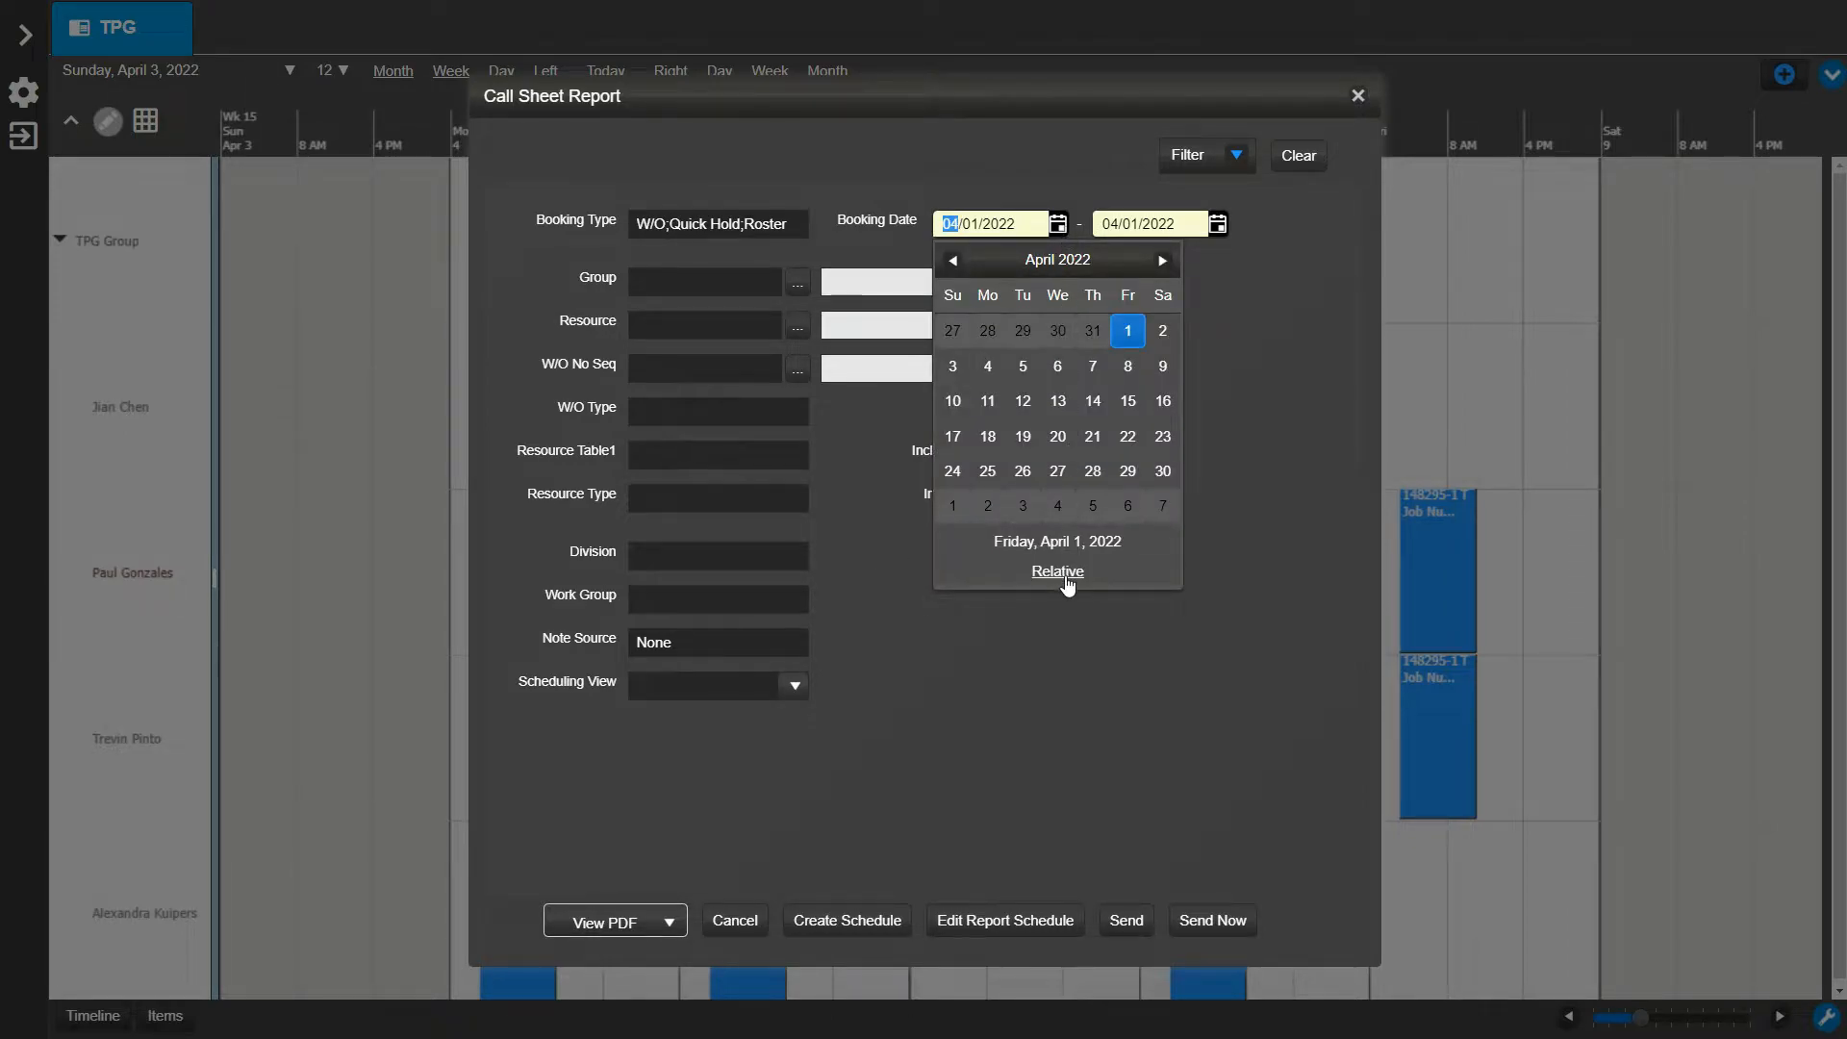
click(1065, 573)
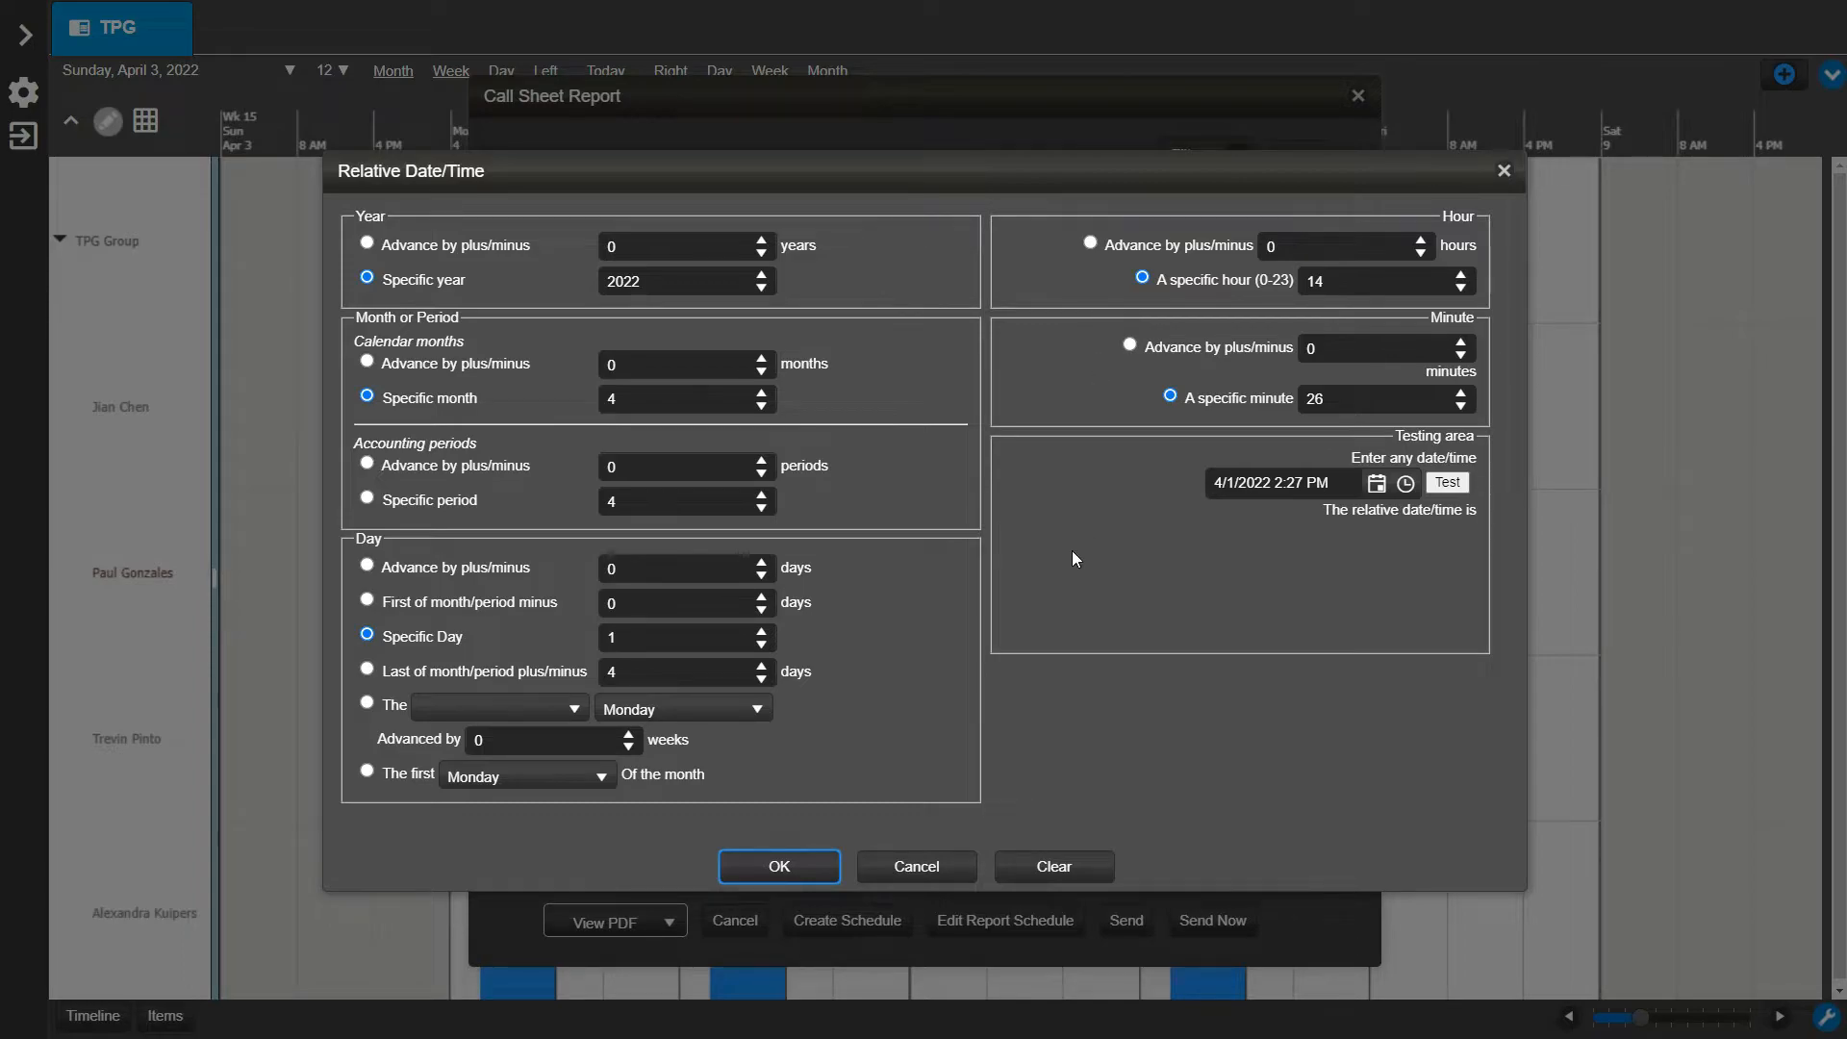
click(1053, 866)
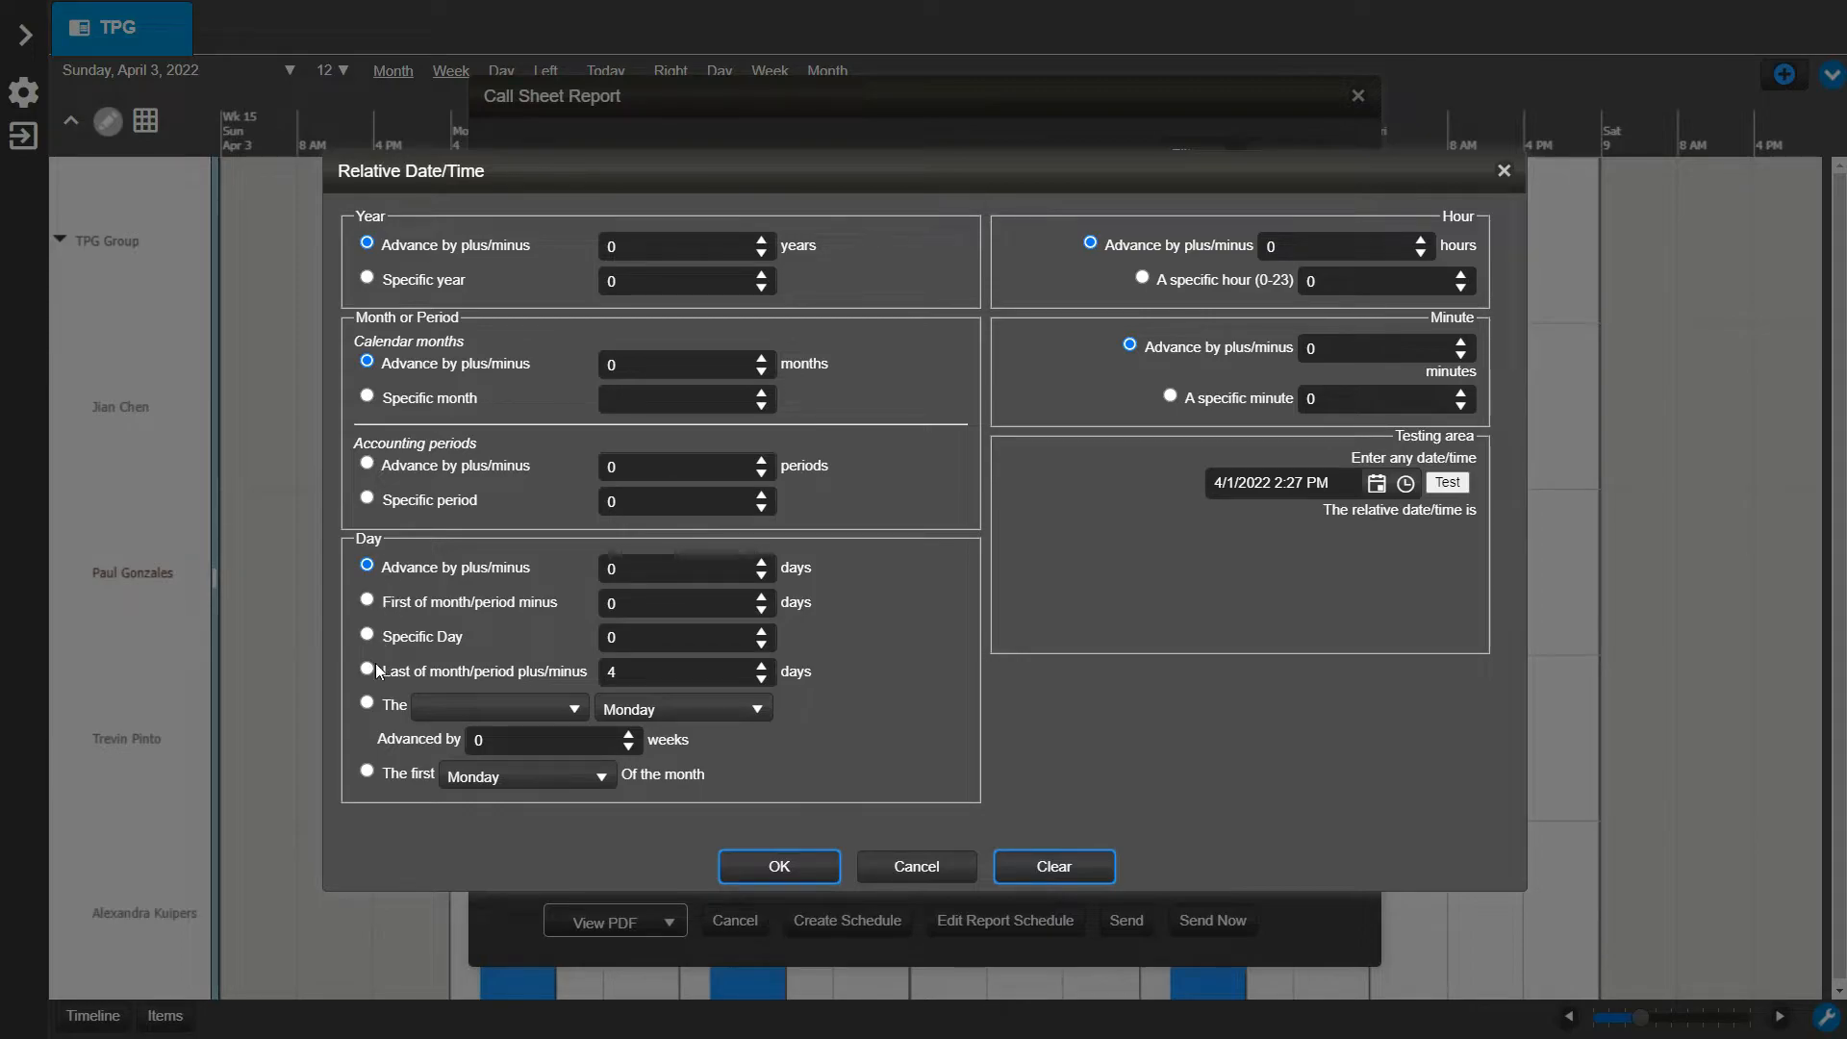
click(367, 702)
click(437, 709)
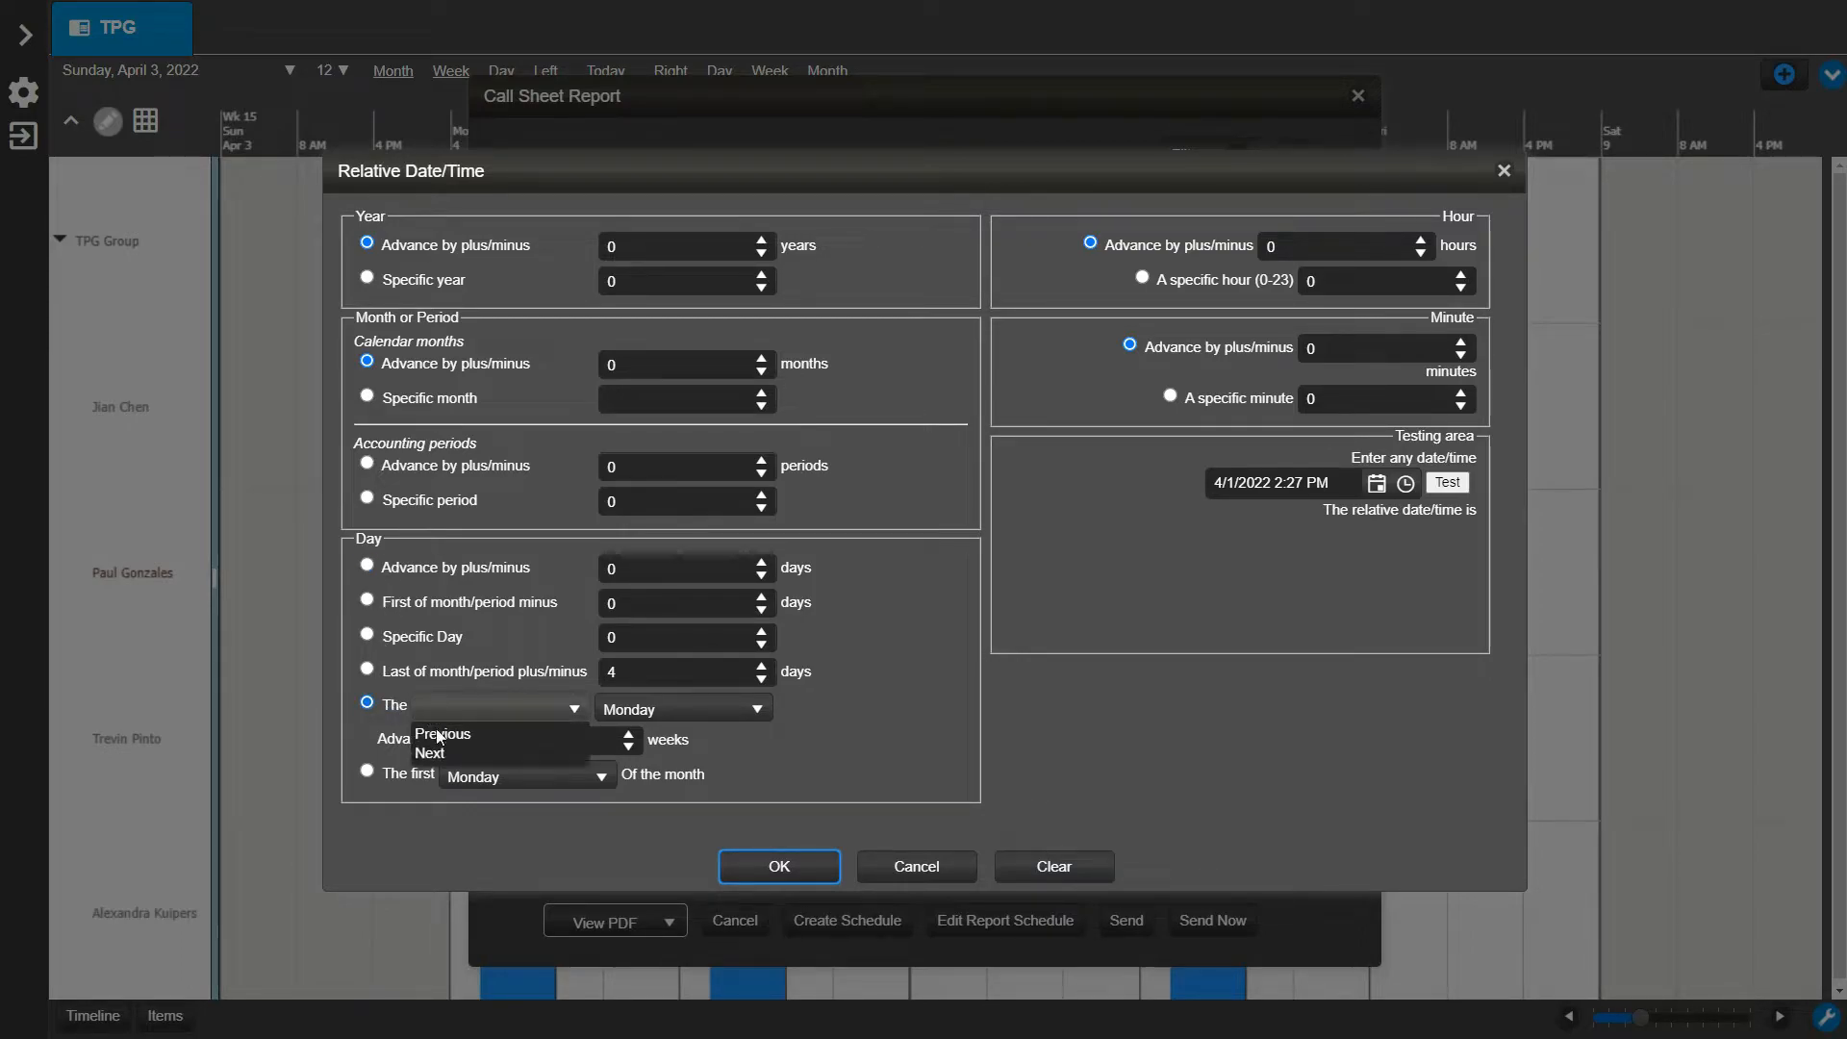
click(454, 752)
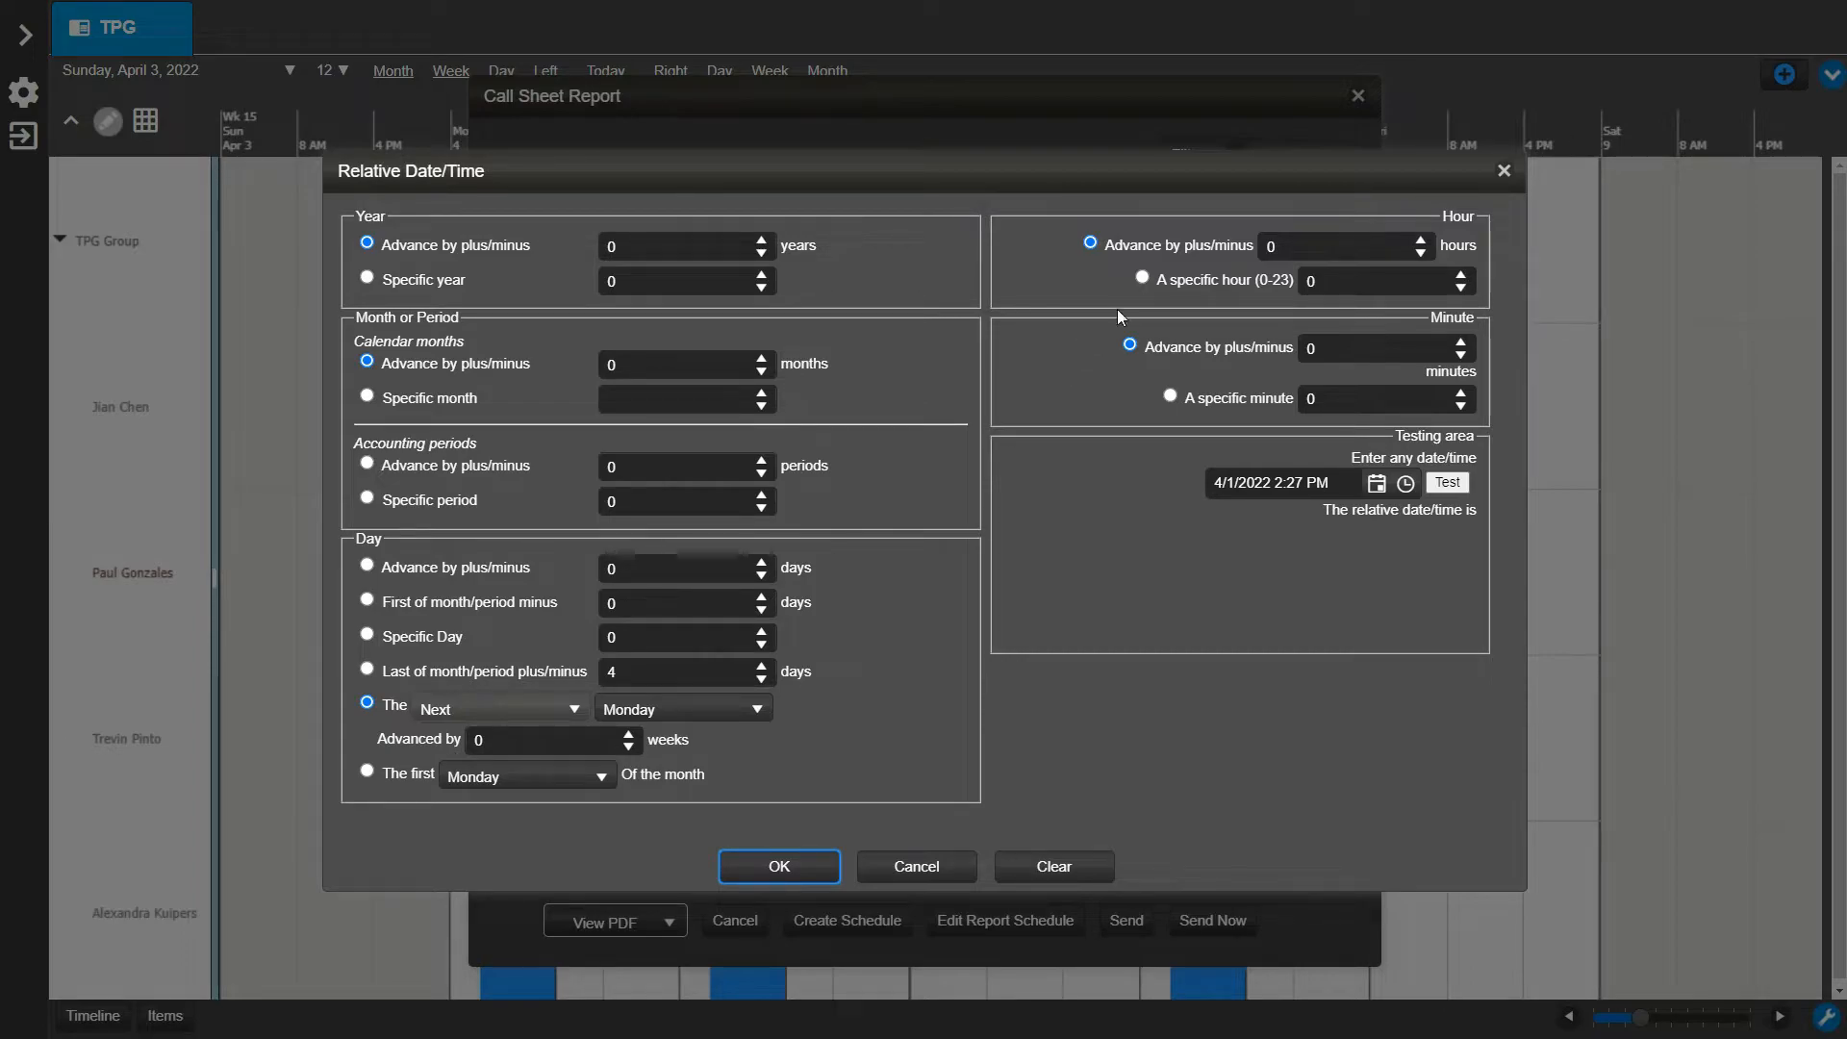
click(1142, 277)
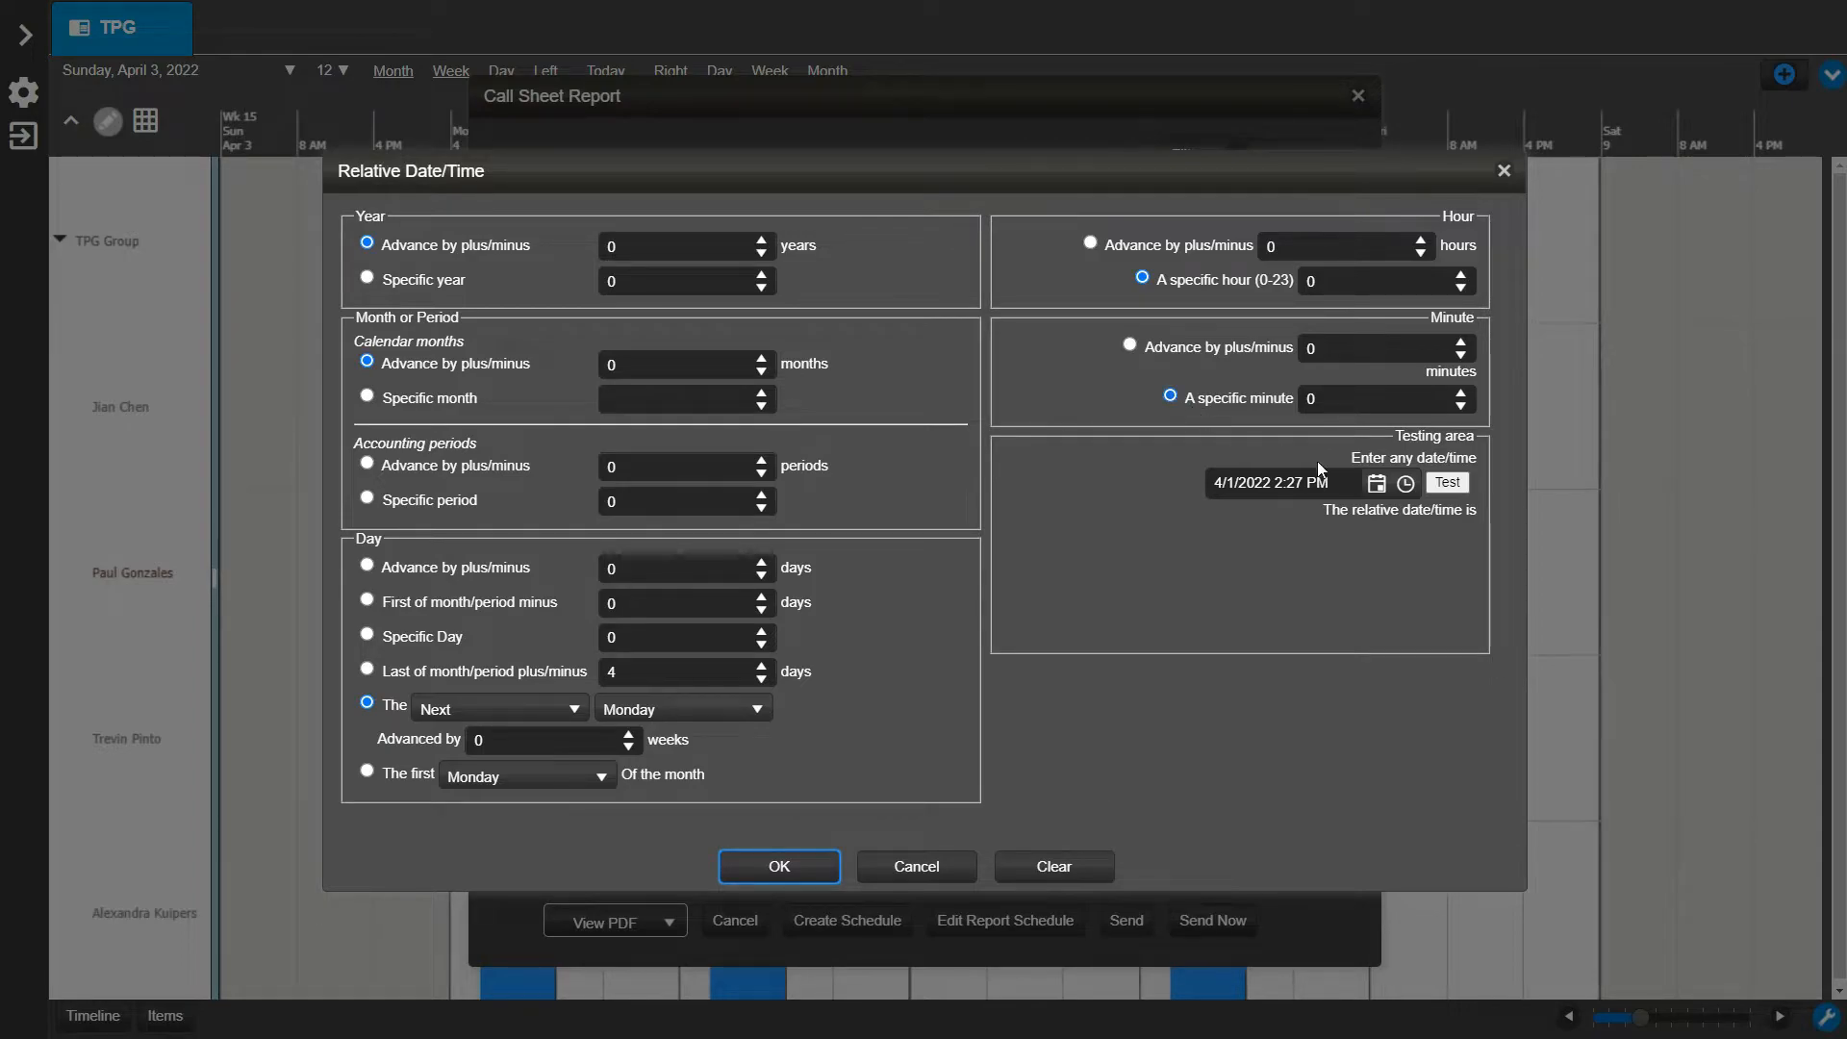
click(1451, 484)
click(814, 866)
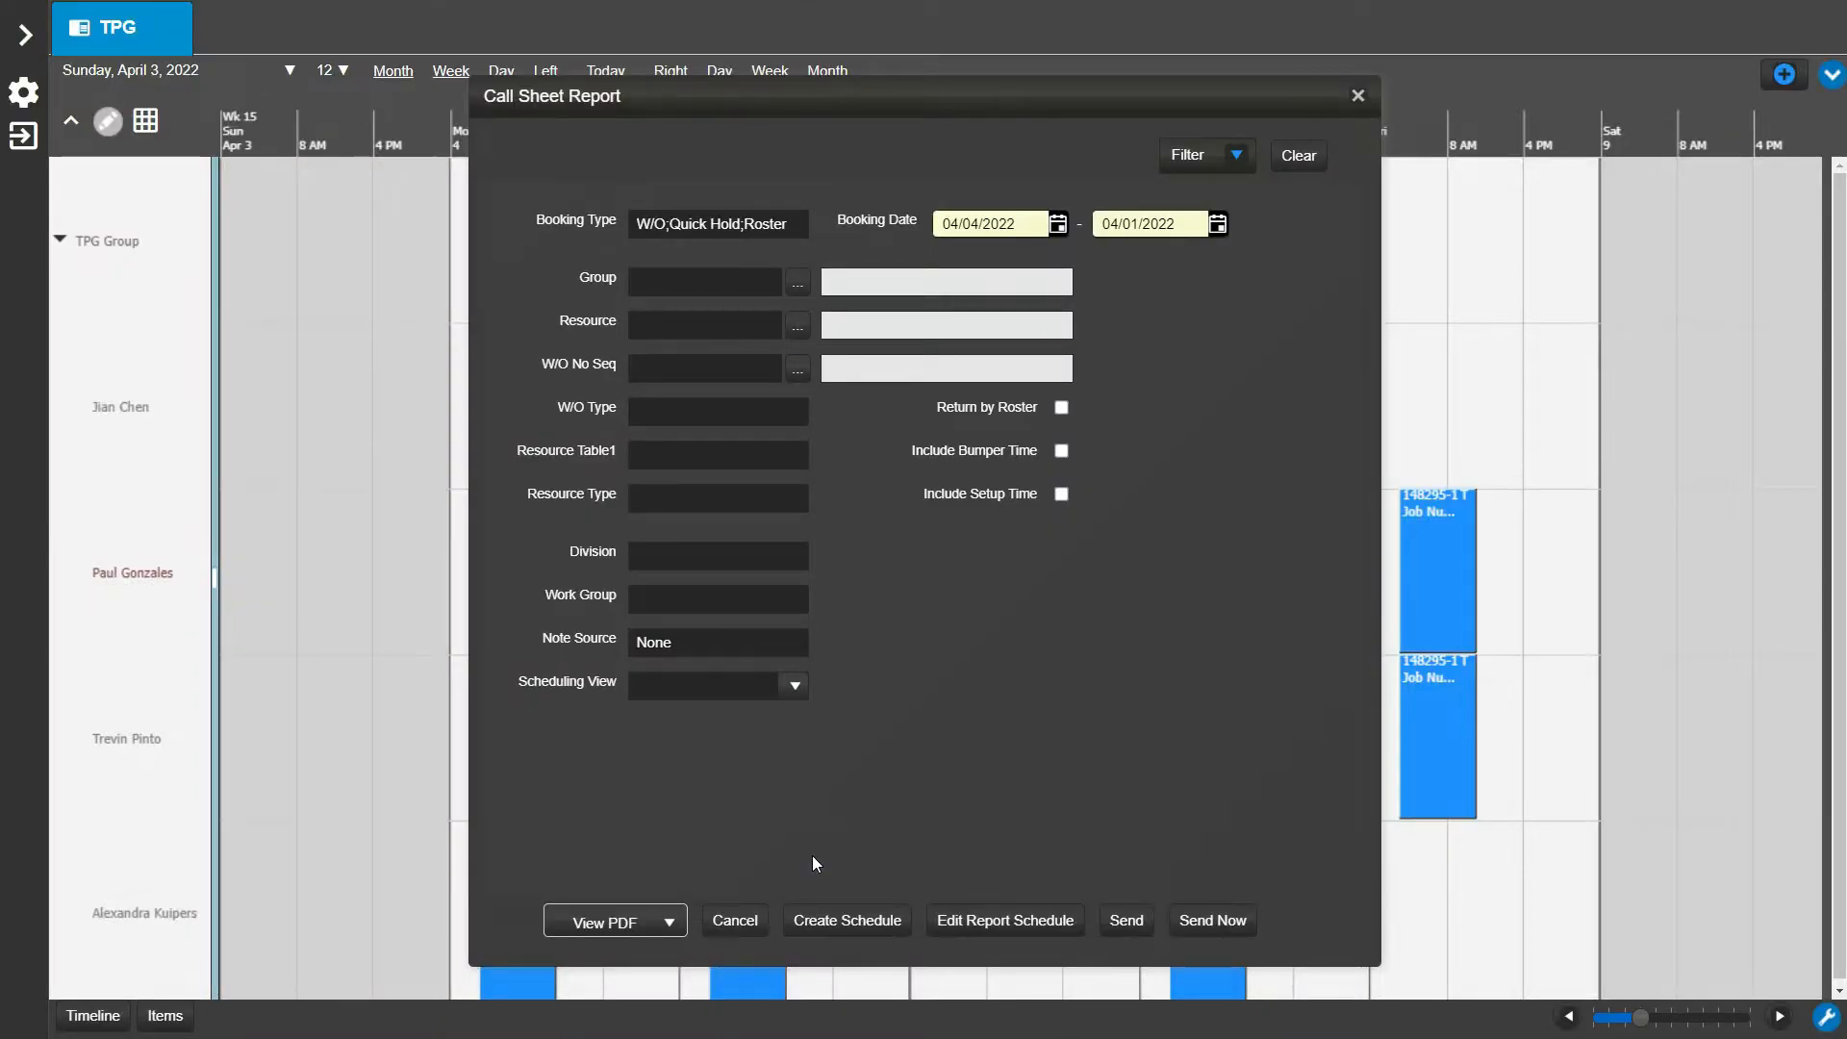
Clear the relative settings of the booking end date and define its day as next Sunday advanced by 1 week
click(1219, 224)
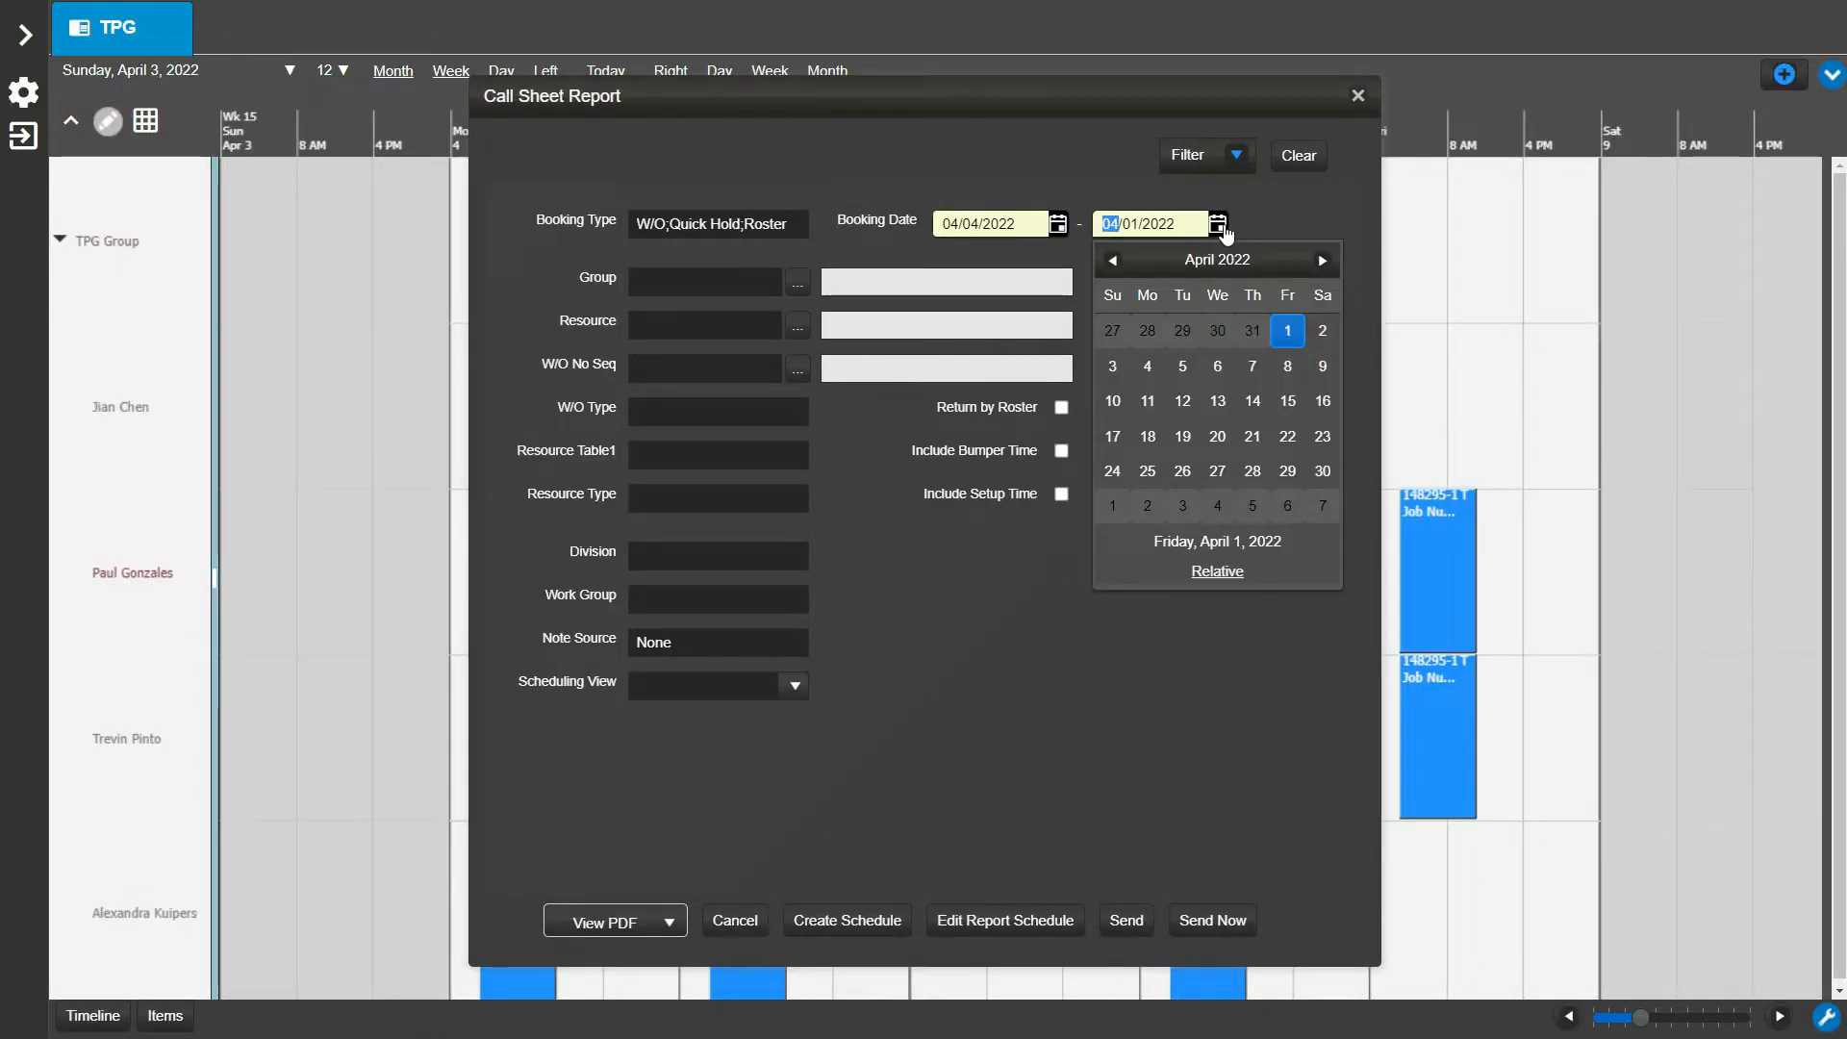
click(1218, 571)
click(1090, 866)
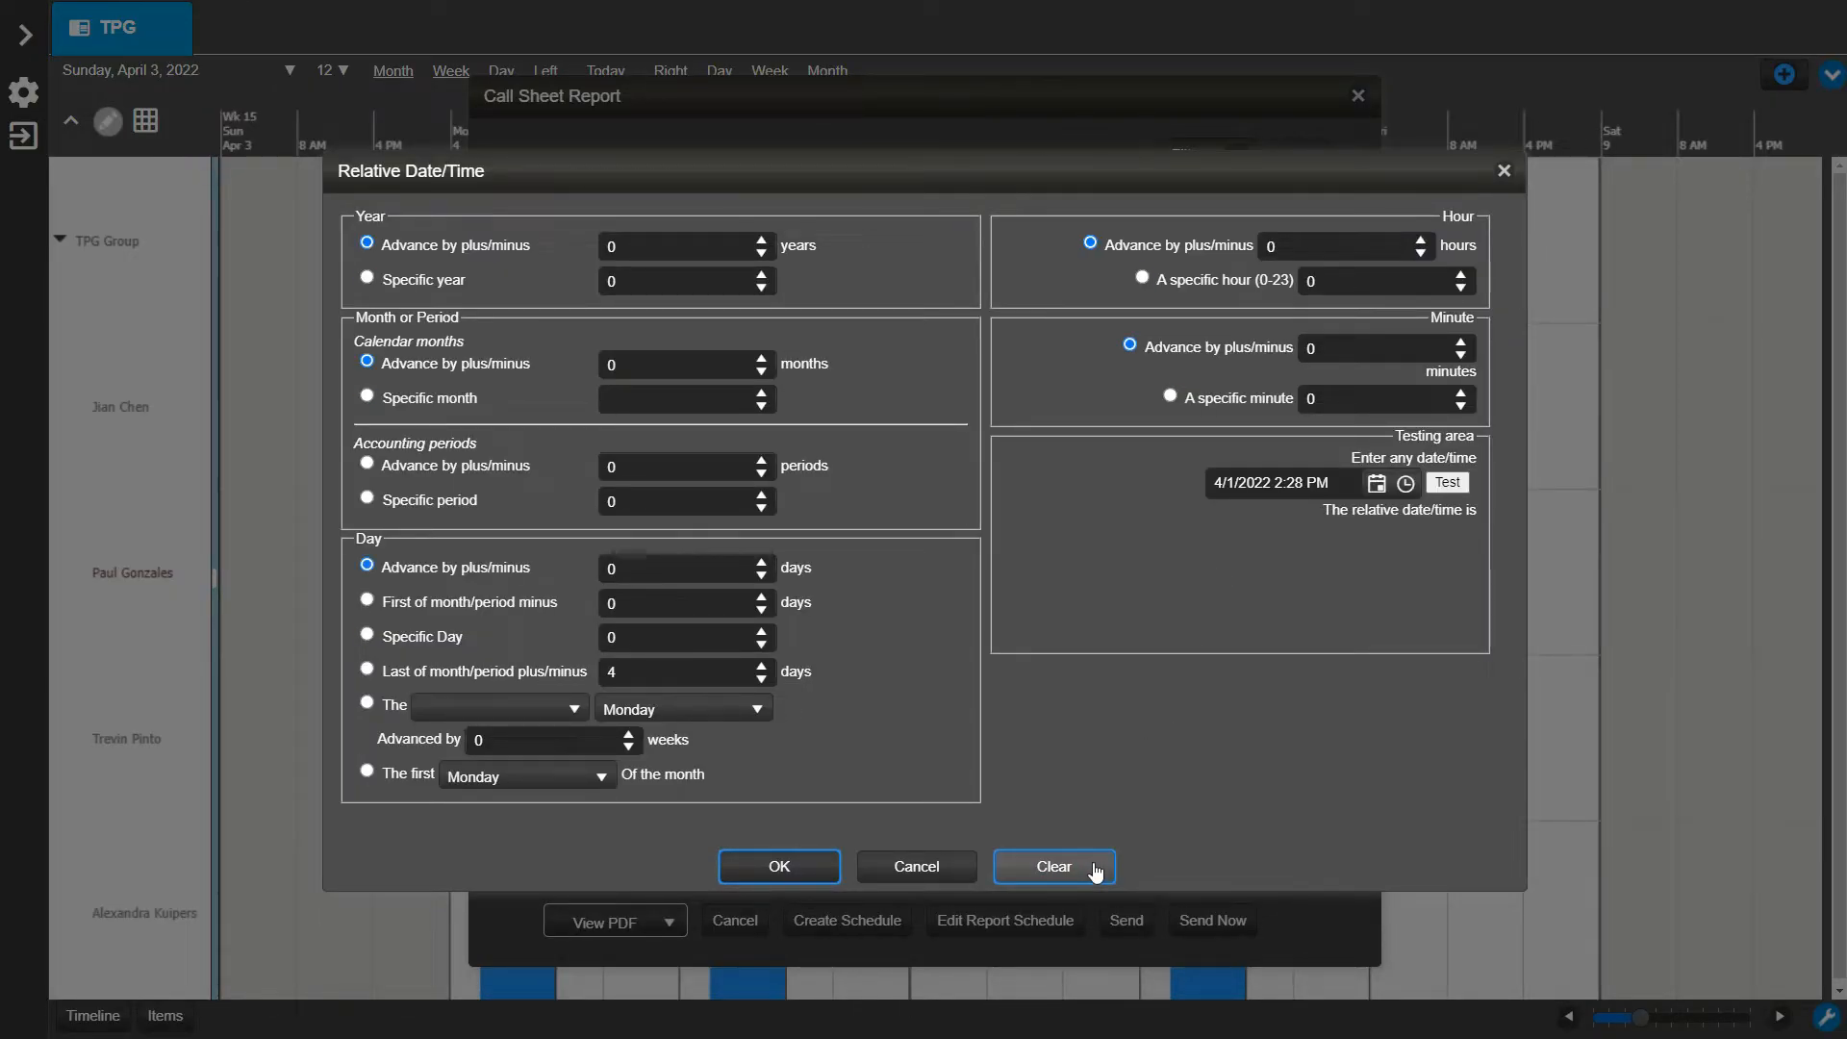
click(366, 701)
click(456, 710)
click(458, 753)
click(678, 710)
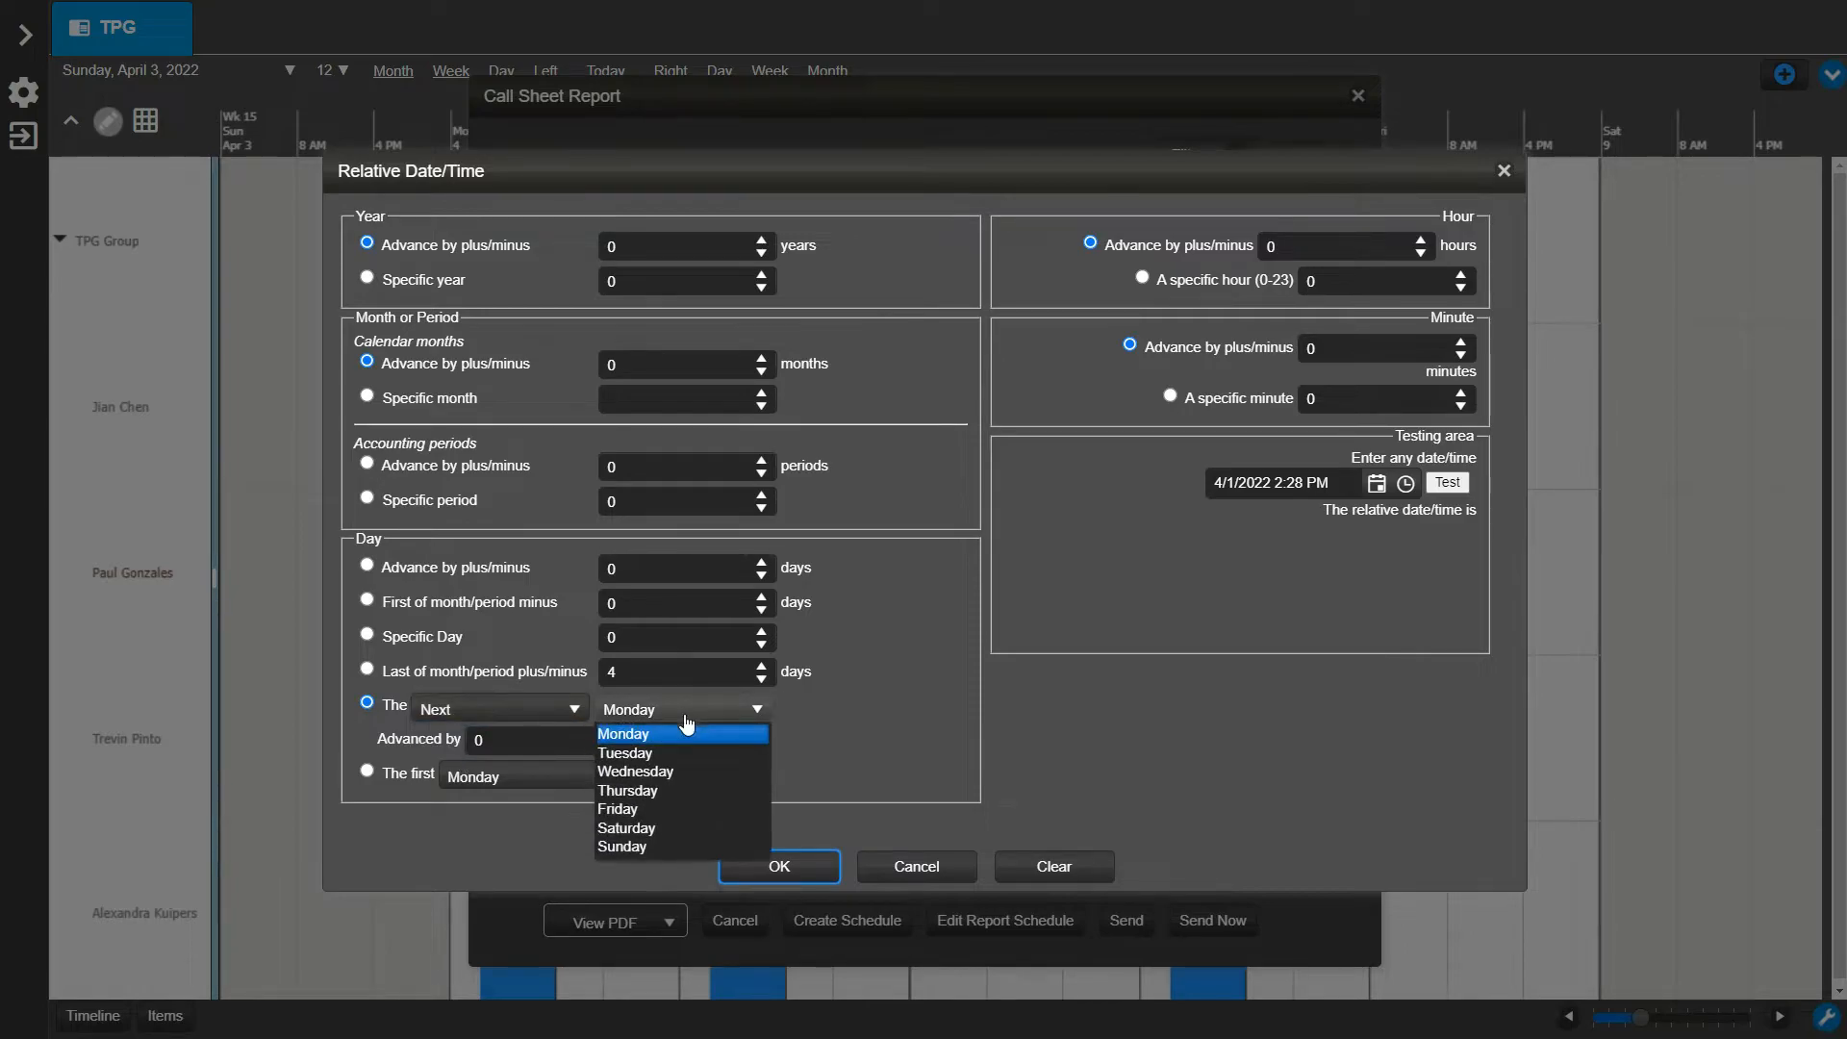
click(668, 845)
click(628, 733)
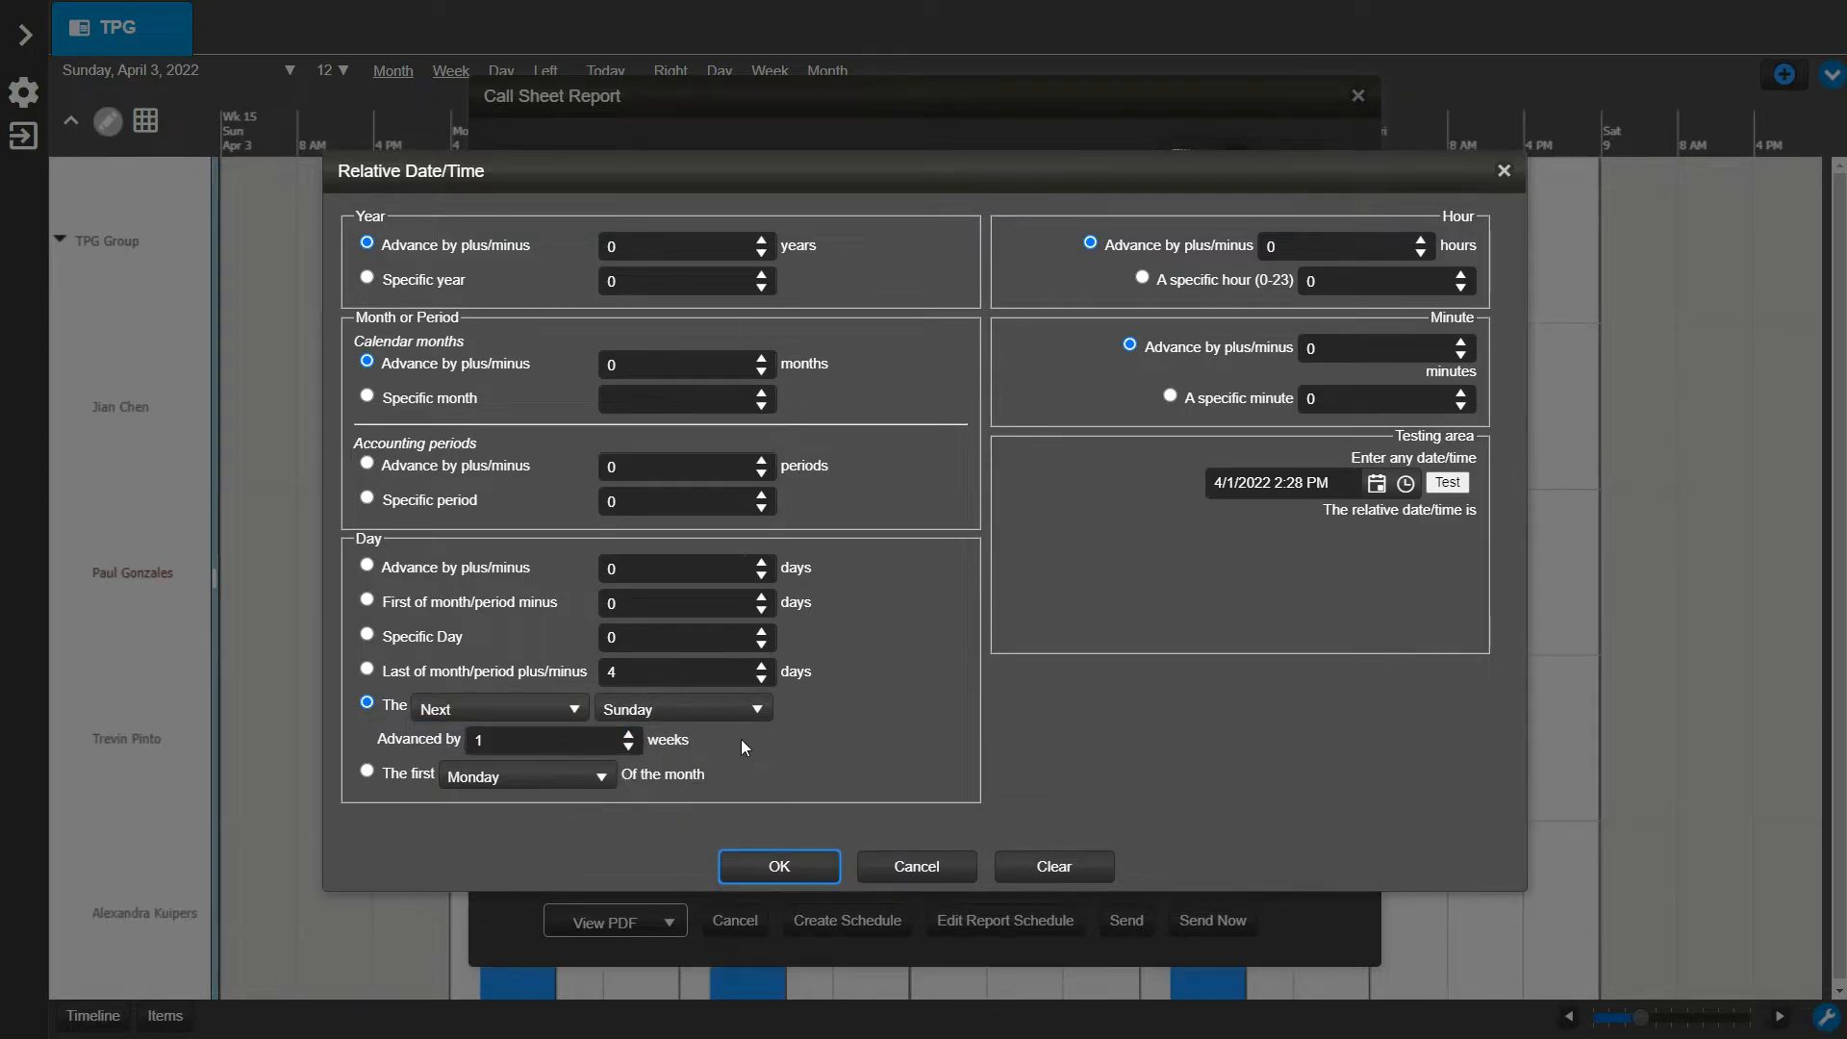
Set the relative end date to specific hour 23 and minute 59, test it, and apply it
click(1142, 277)
click(1344, 281)
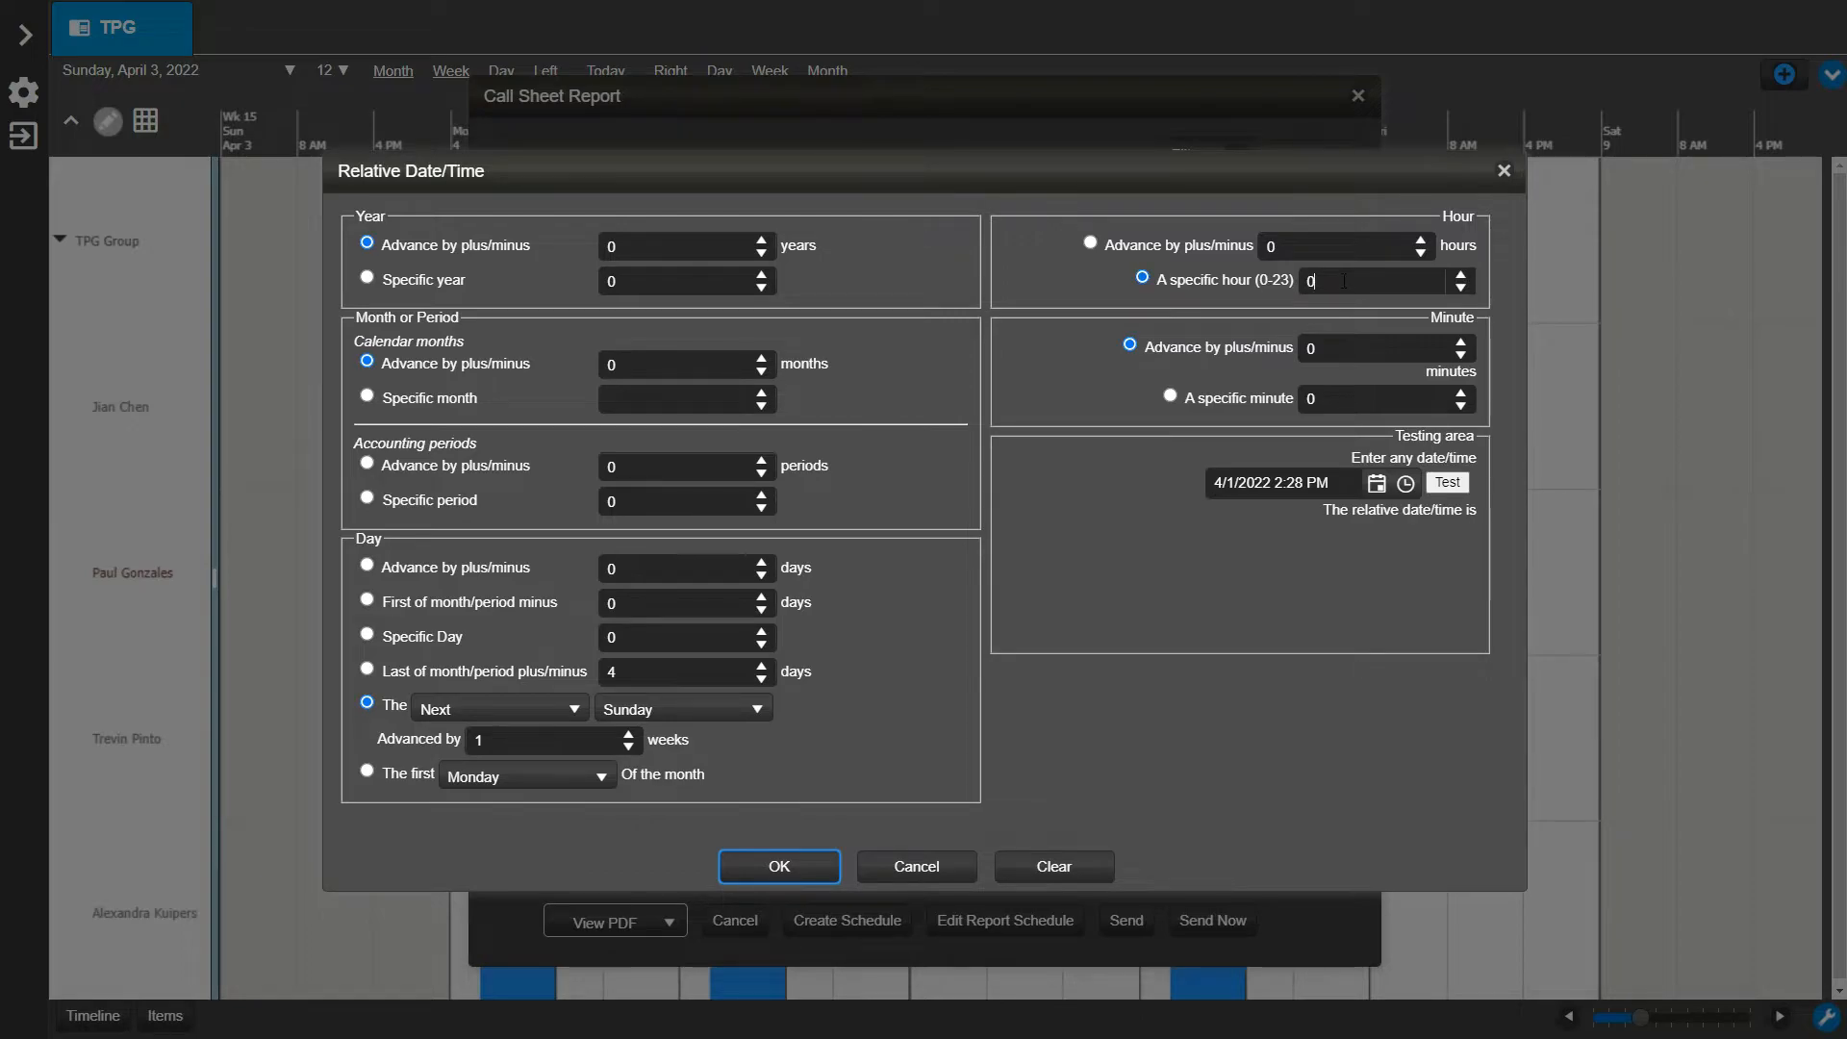
text(23)
click(1170, 395)
click(1332, 395)
key(BackSpace)
text(59)
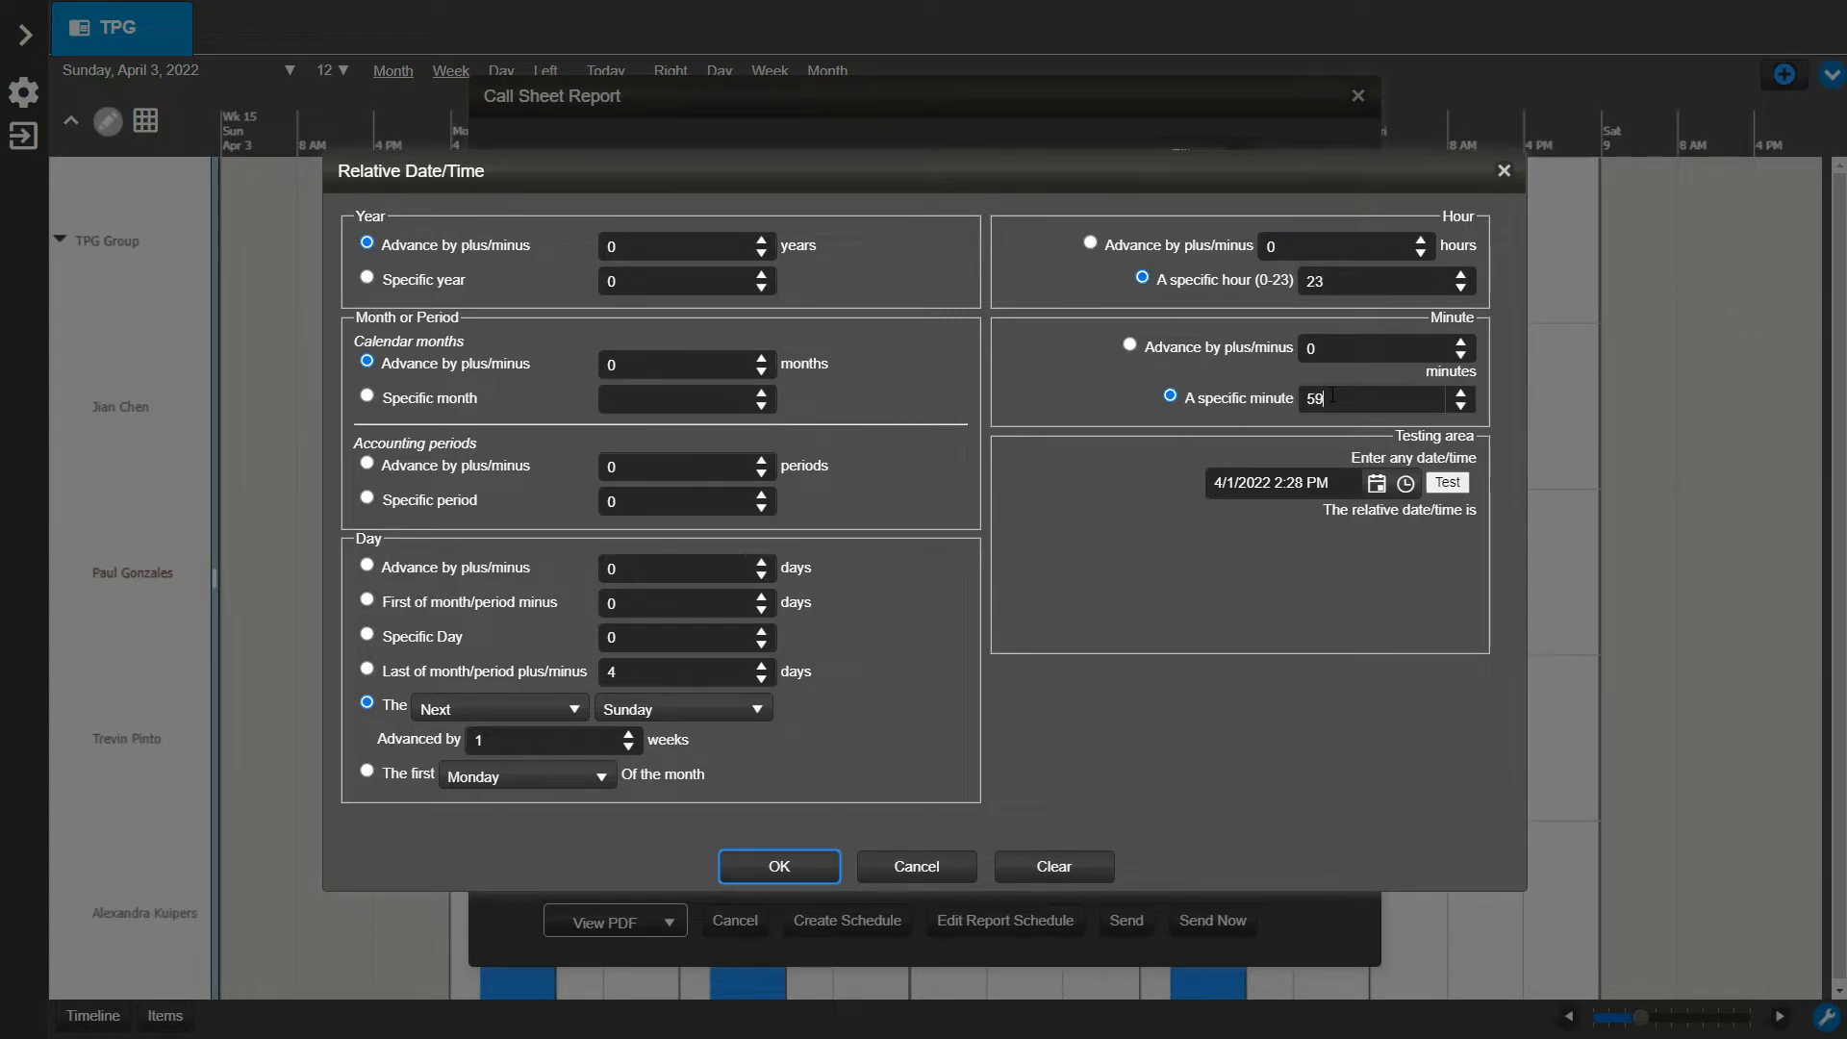
click(1448, 483)
click(834, 856)
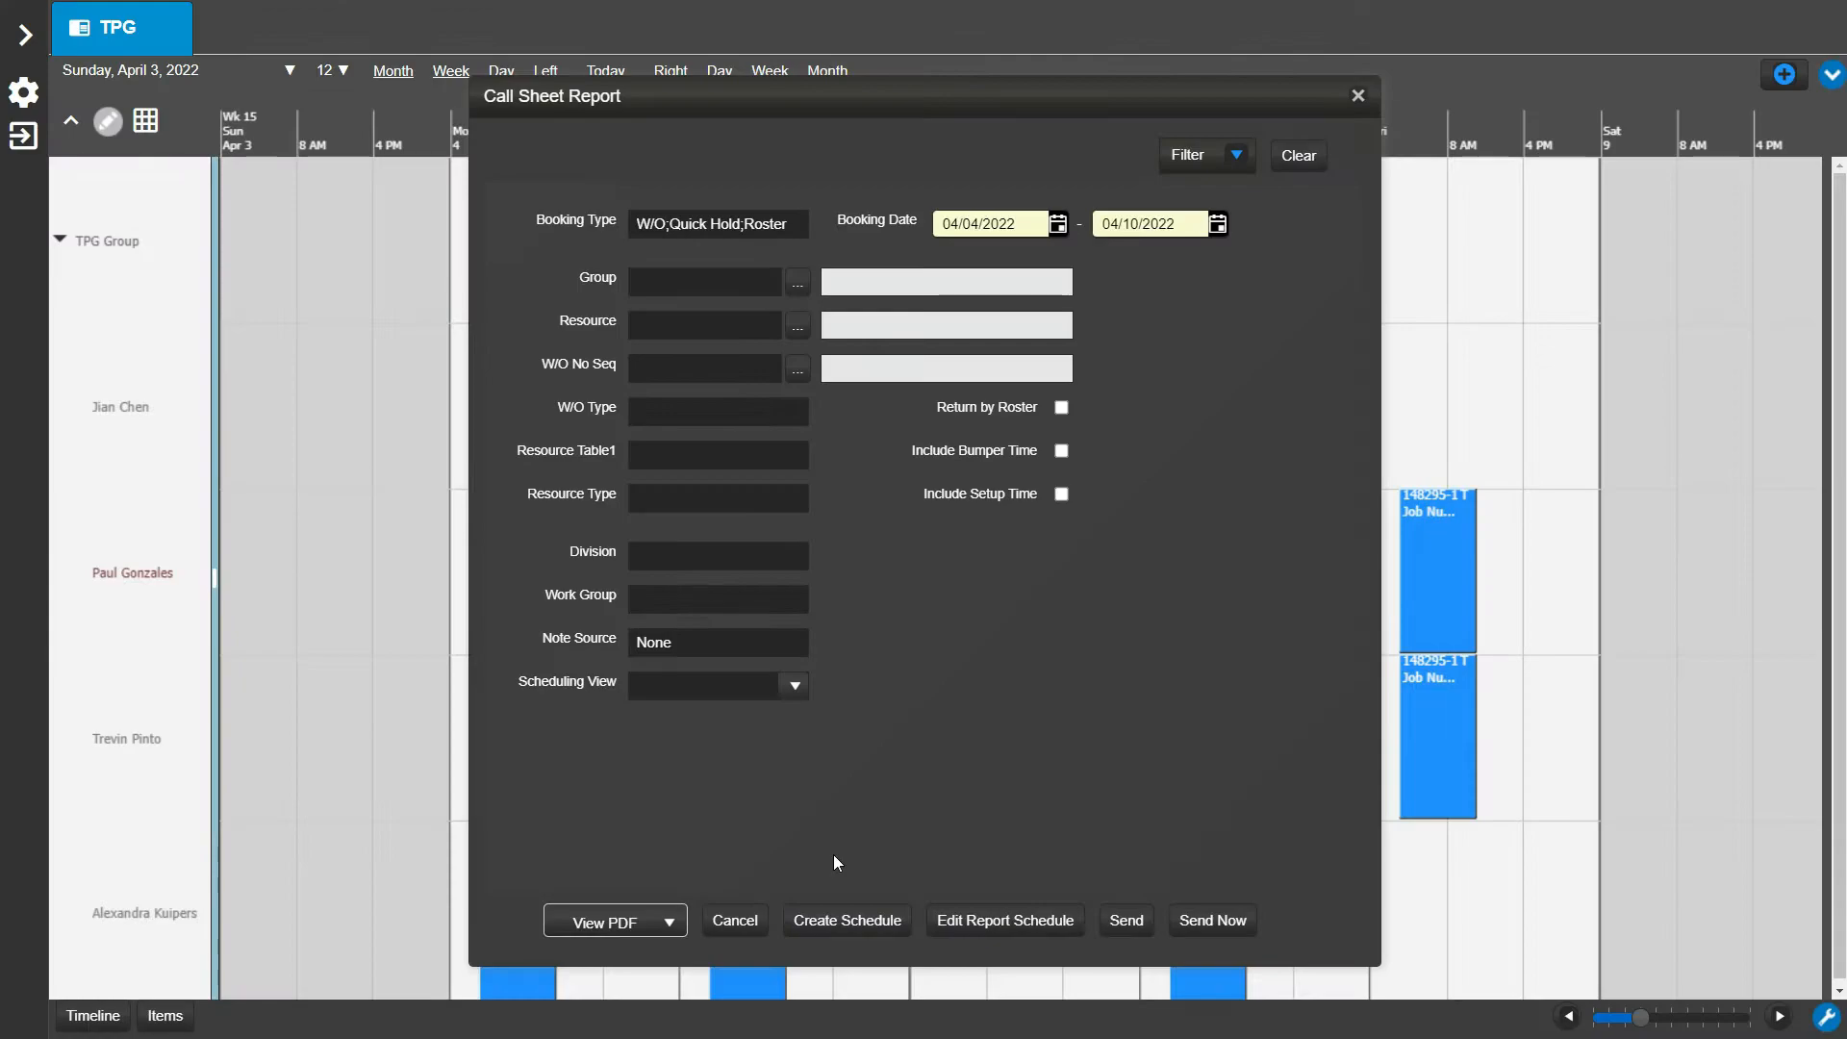
Limit the call sheet to the TPG scheduling group and view the report as a PDF
click(798, 282)
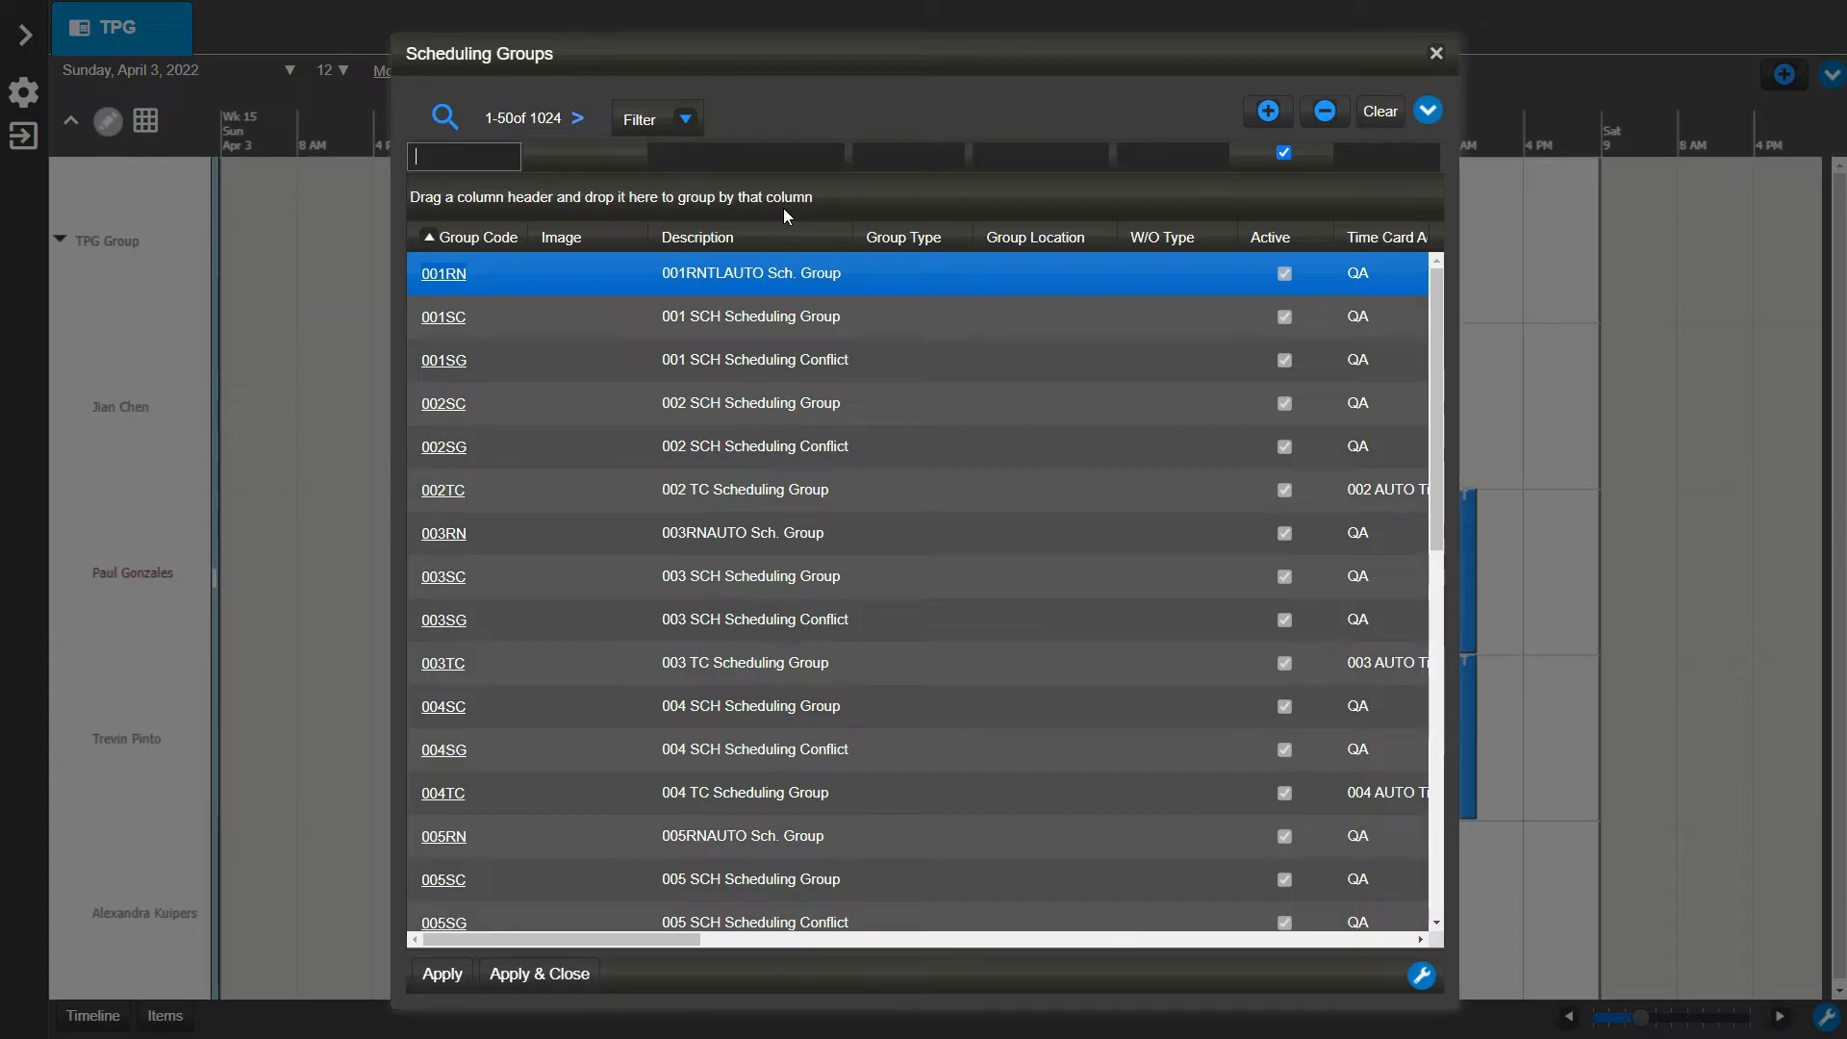
text(tpg)
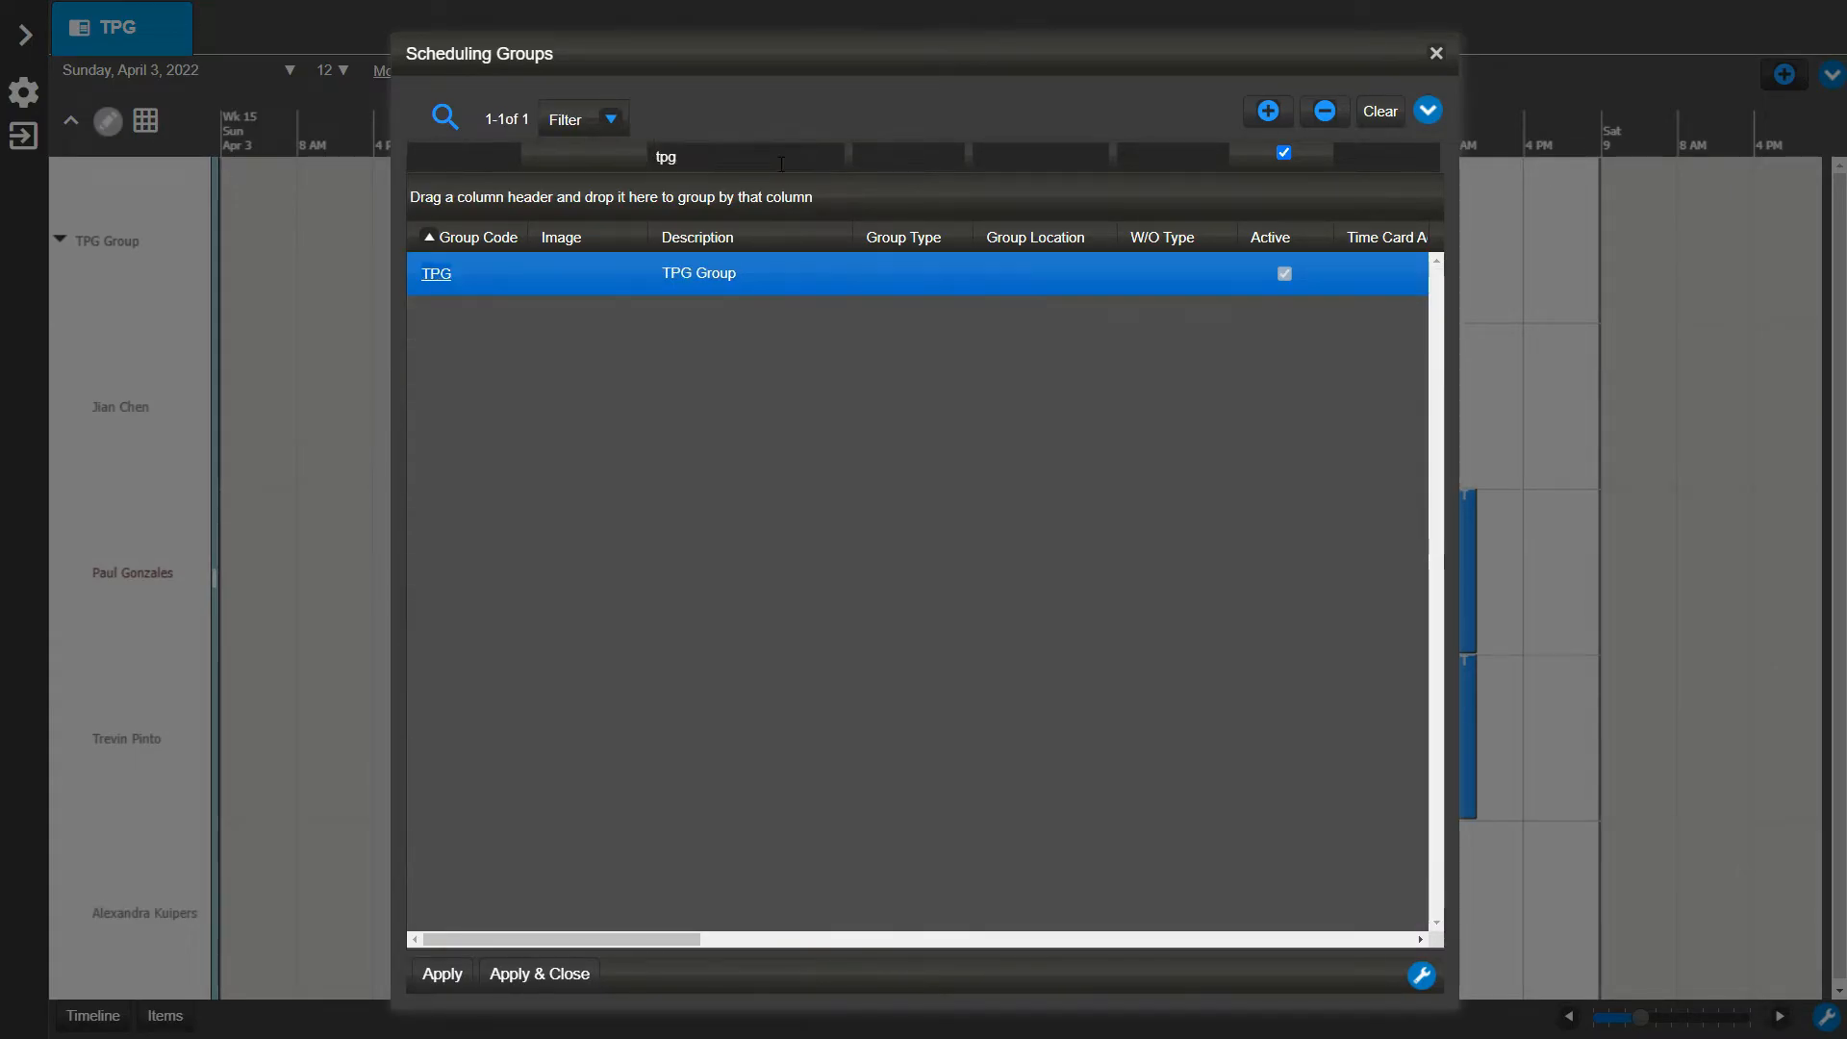
click(581, 972)
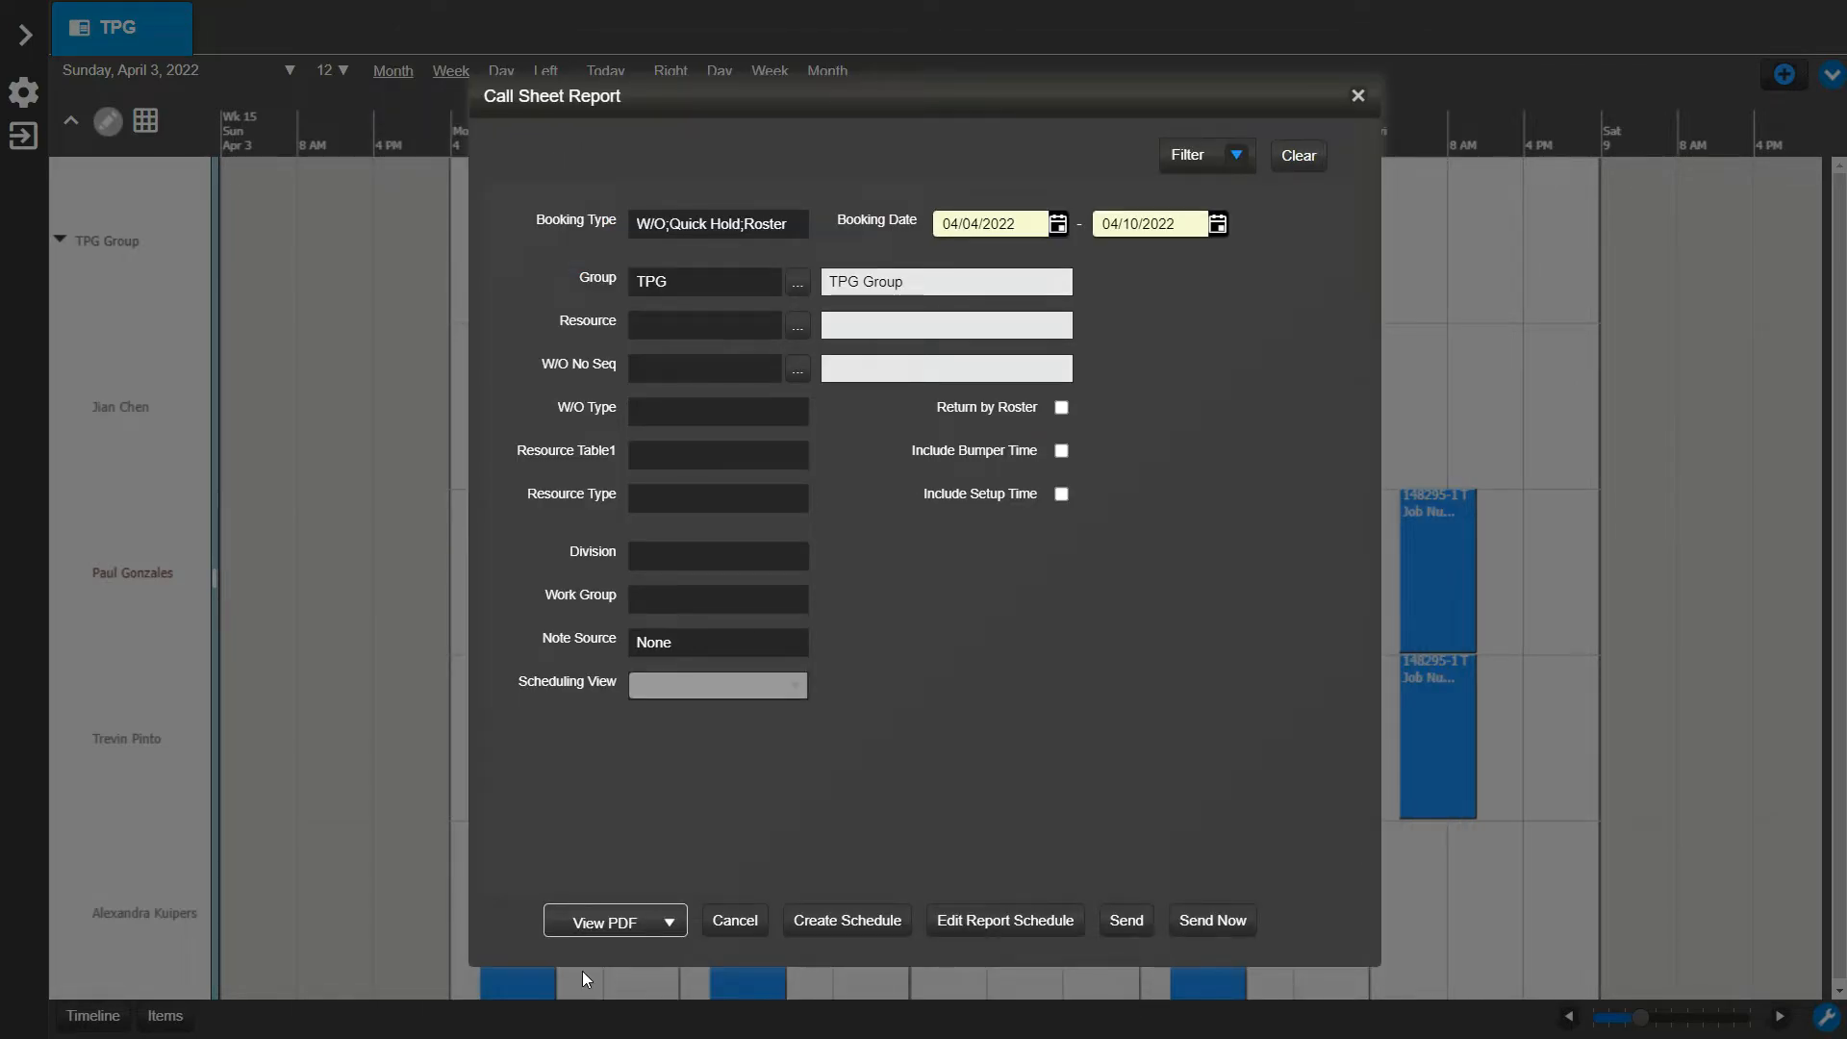
click(619, 926)
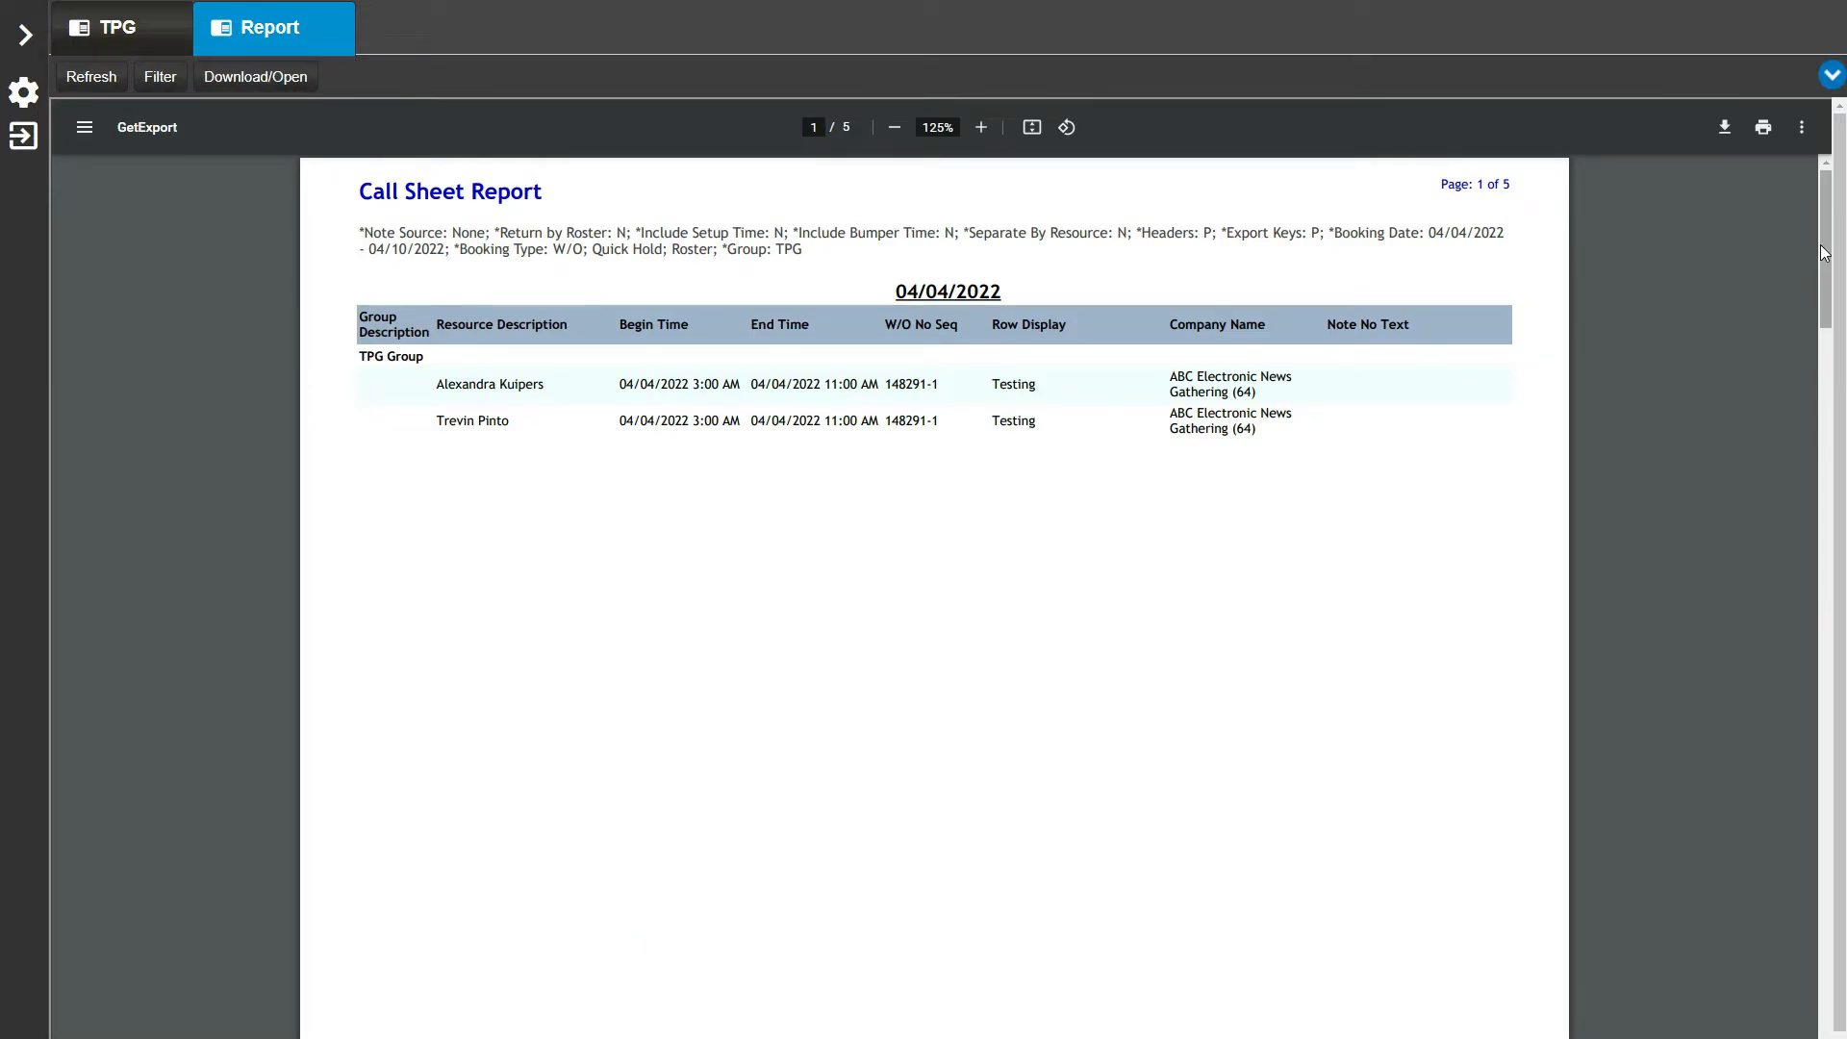
mouse_move(1826, 251)
mouse_down()
mouse_move(1747, 702)
mouse_move(1804, 448)
mouse_move(1811, 235)
mouse_up()
Create a schedule for the Call Sheet Report using the fifth Scheduled Report layout offered
click(1831, 76)
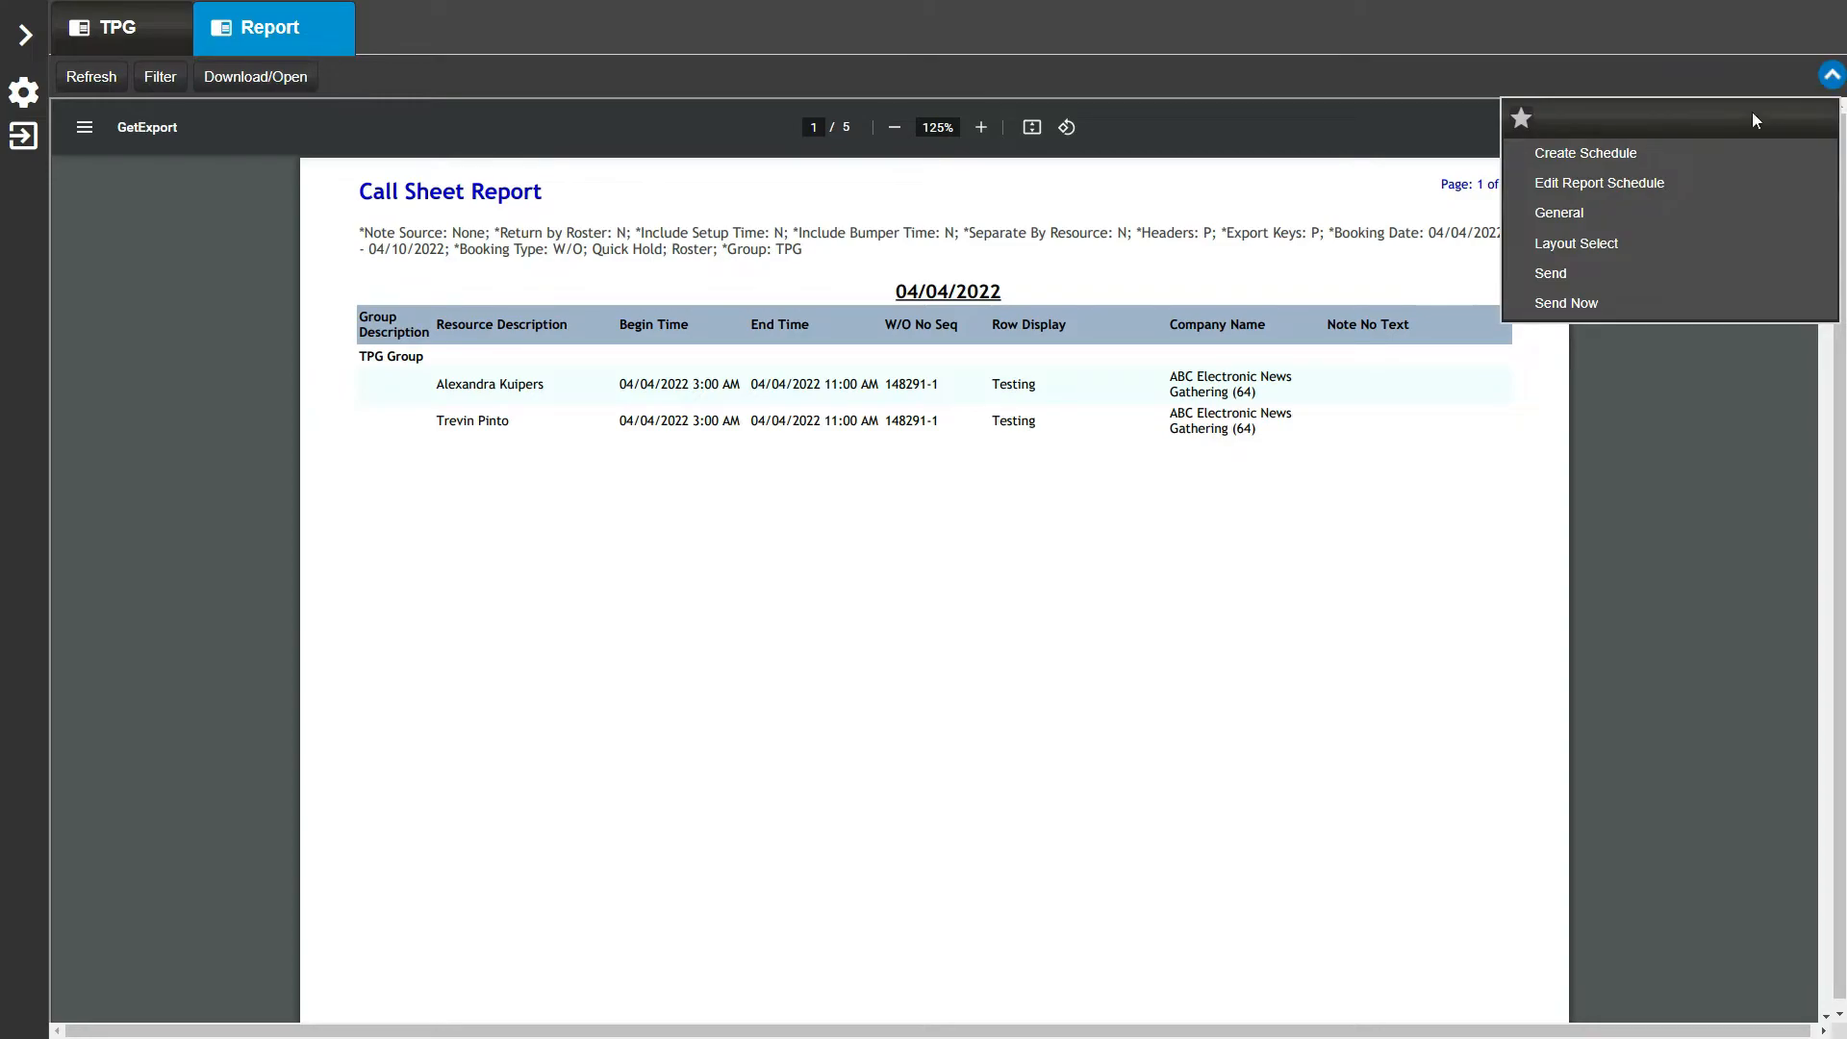
click(1677, 158)
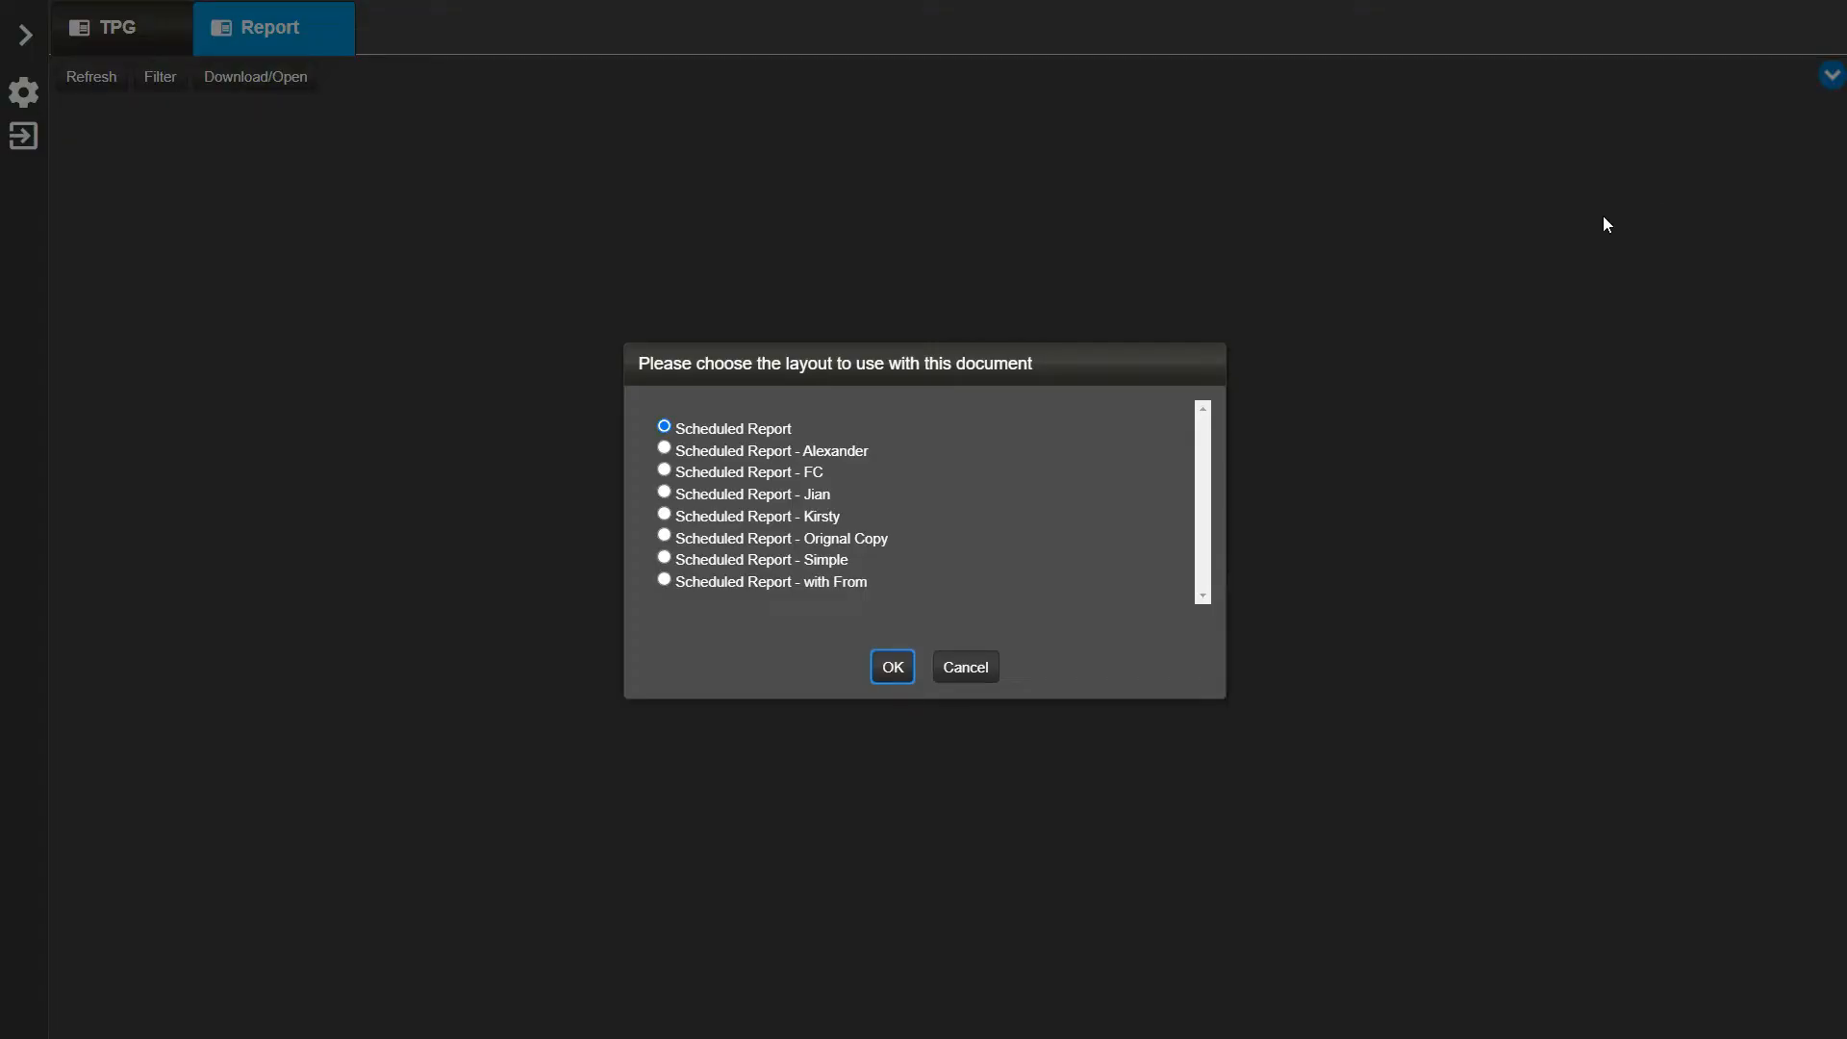
click(829, 519)
click(892, 658)
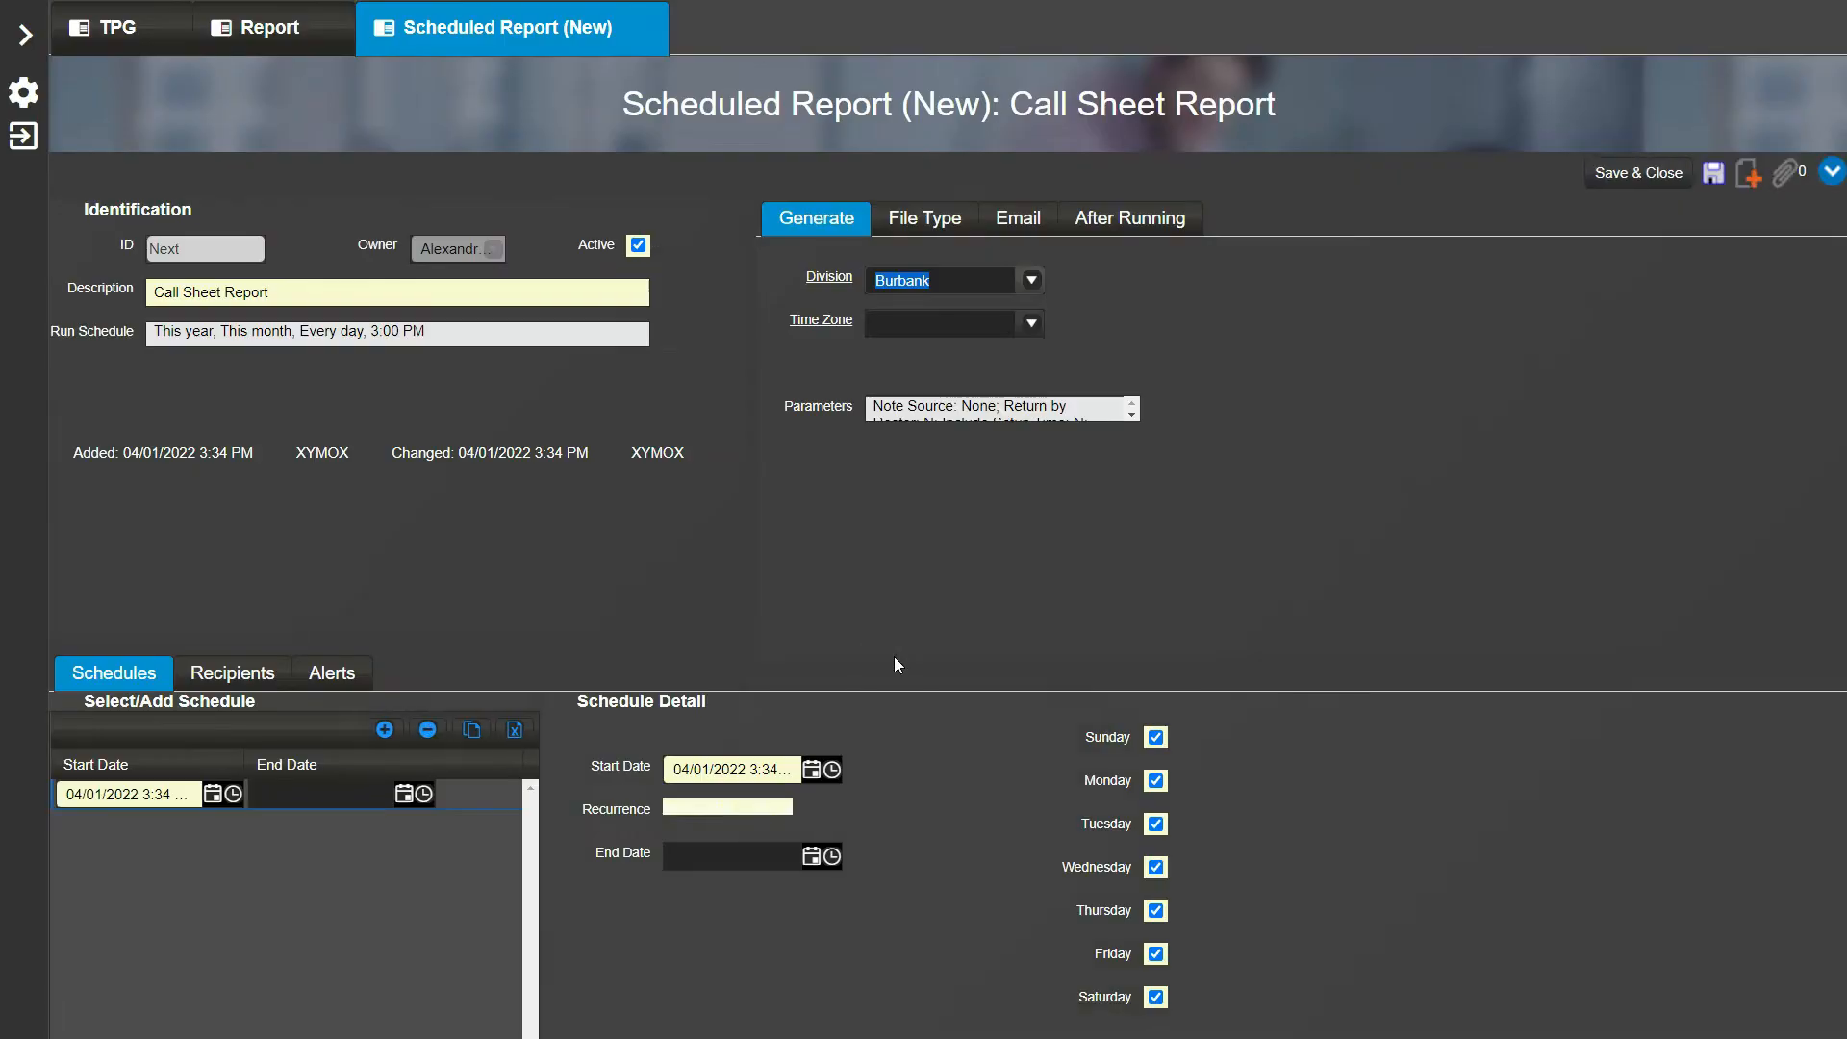
Add a resource recipient row to the scheduled report's recipients
click(278, 678)
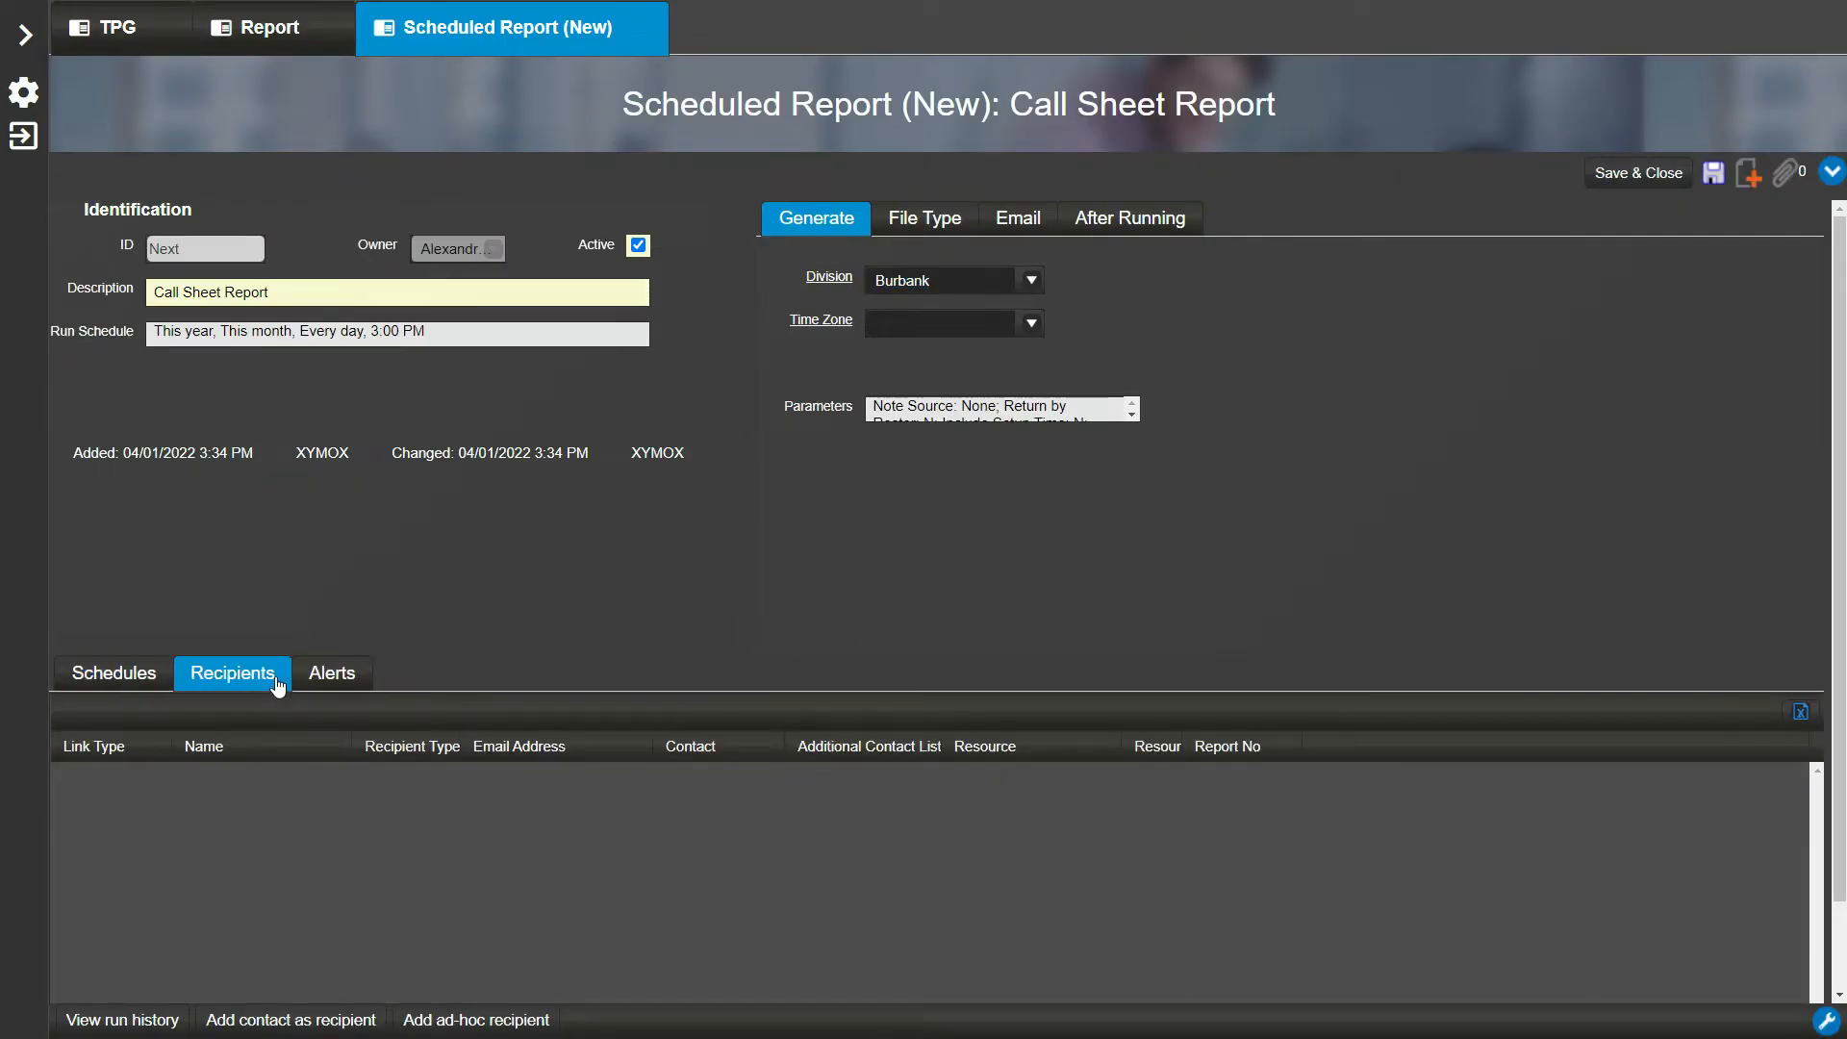
click(1832, 171)
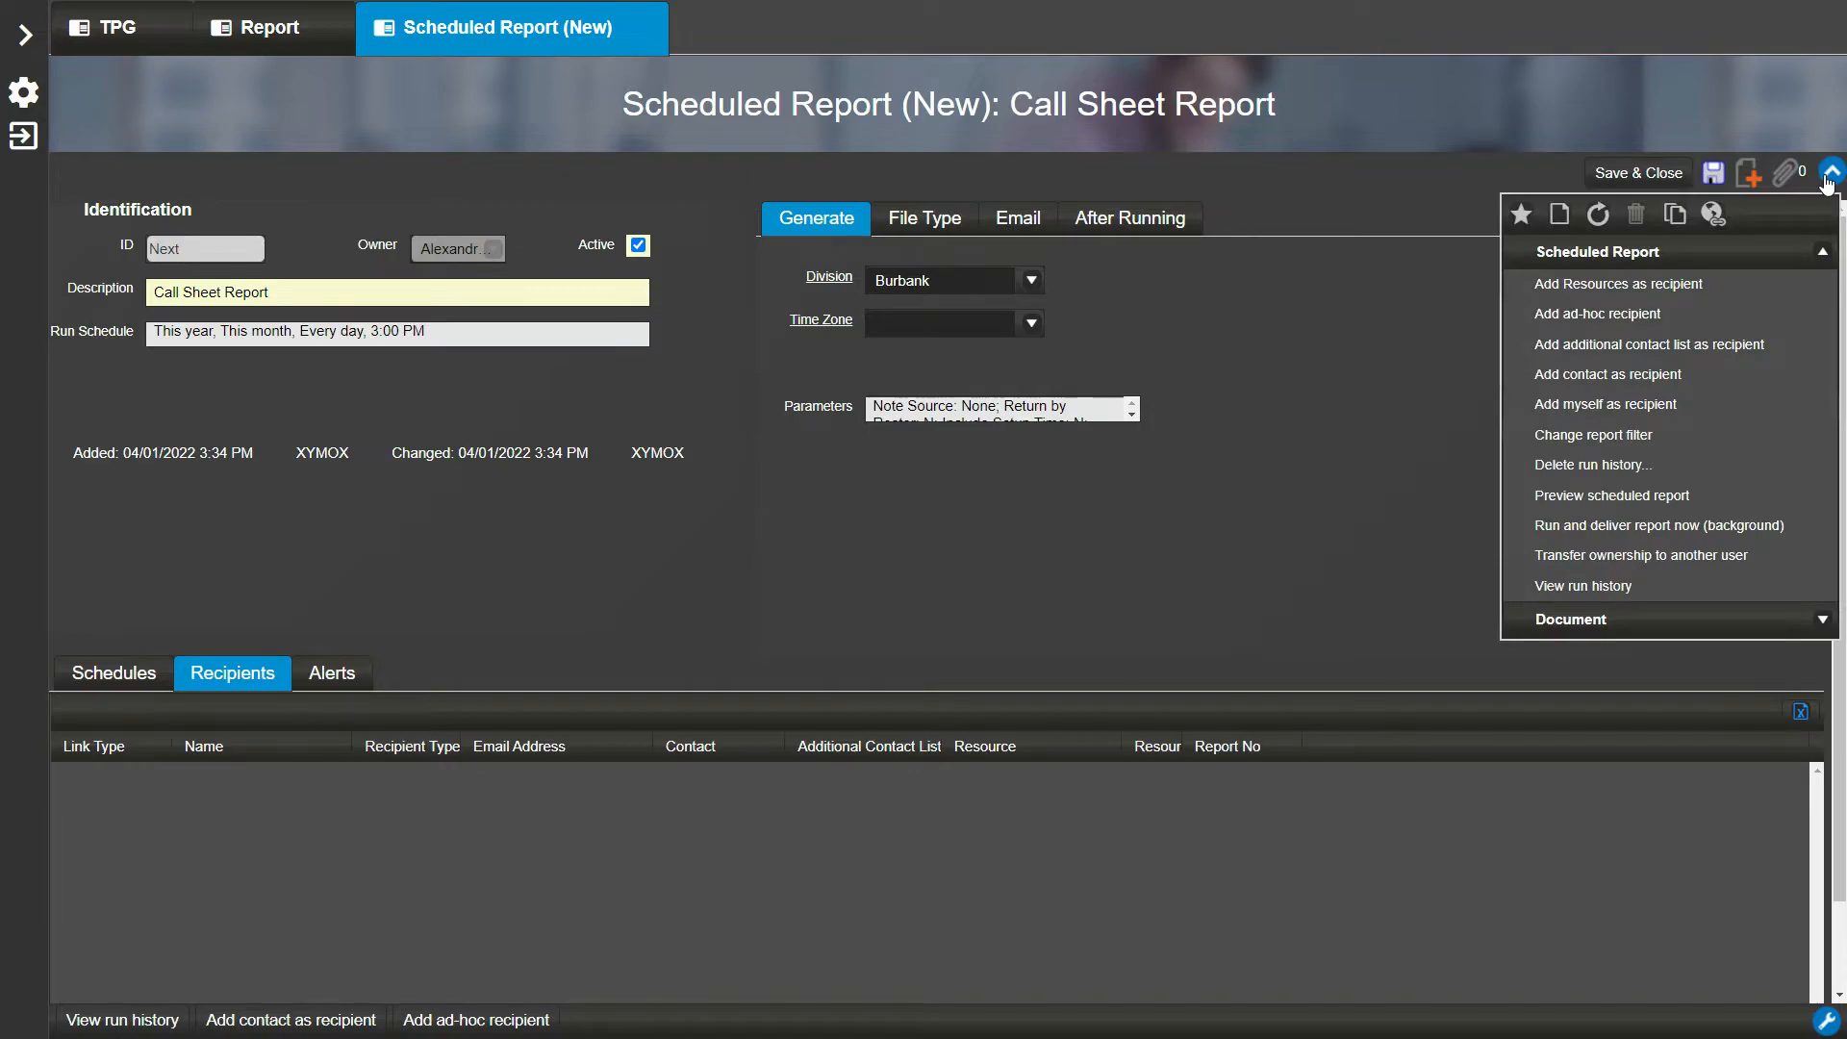
click(1716, 286)
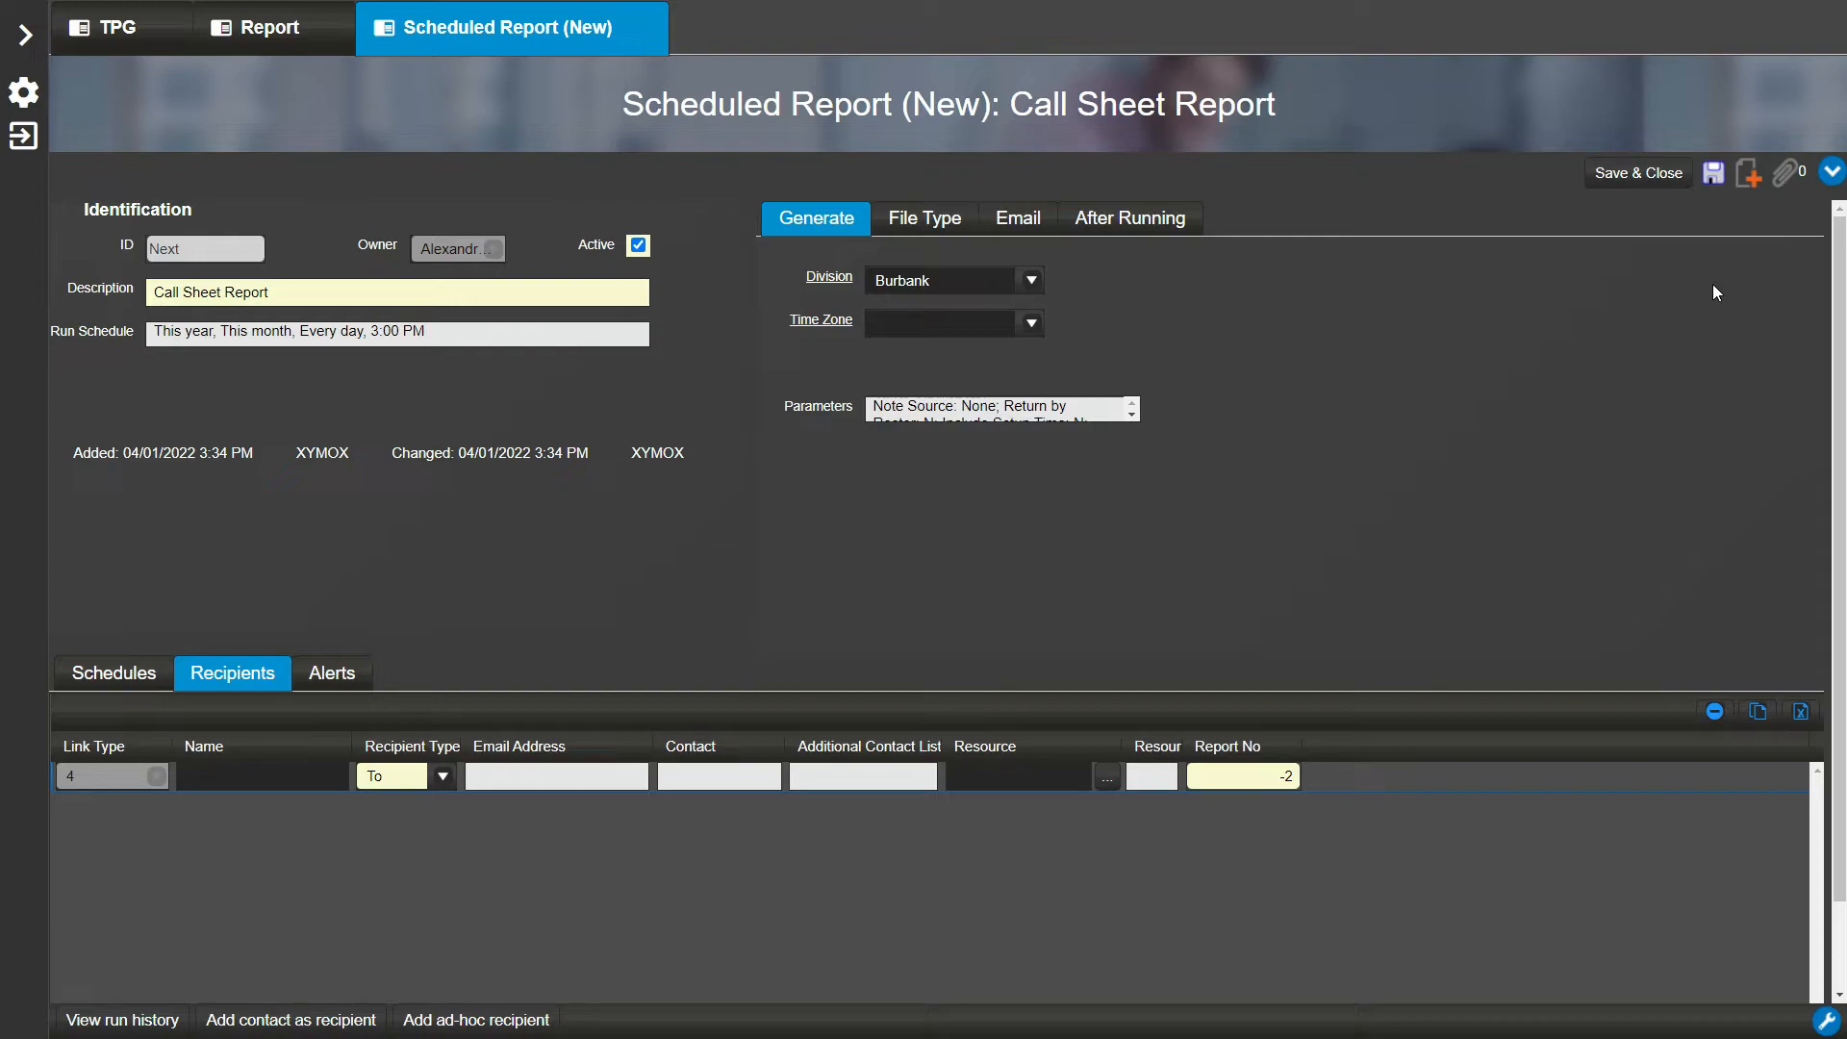
Save the scheduled Call Sheet Report, run and deliver it now in the background, and agree to save
click(1714, 175)
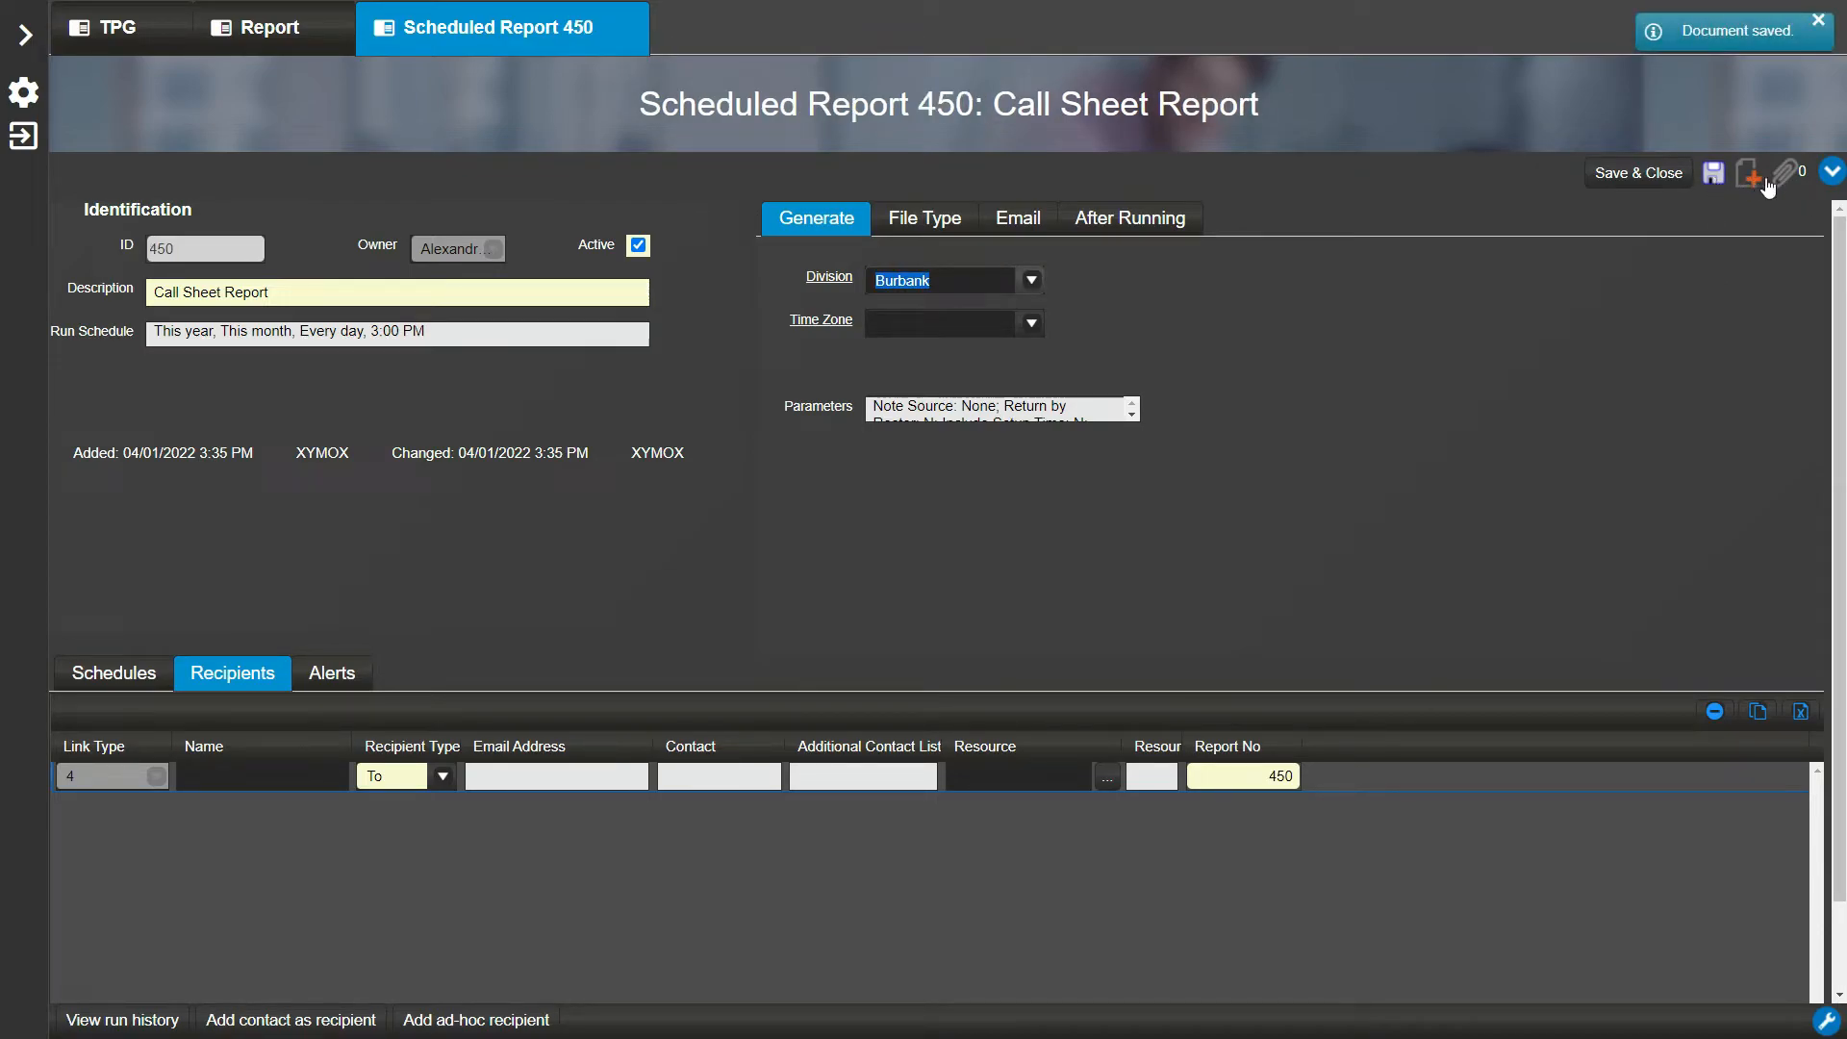
click(1833, 174)
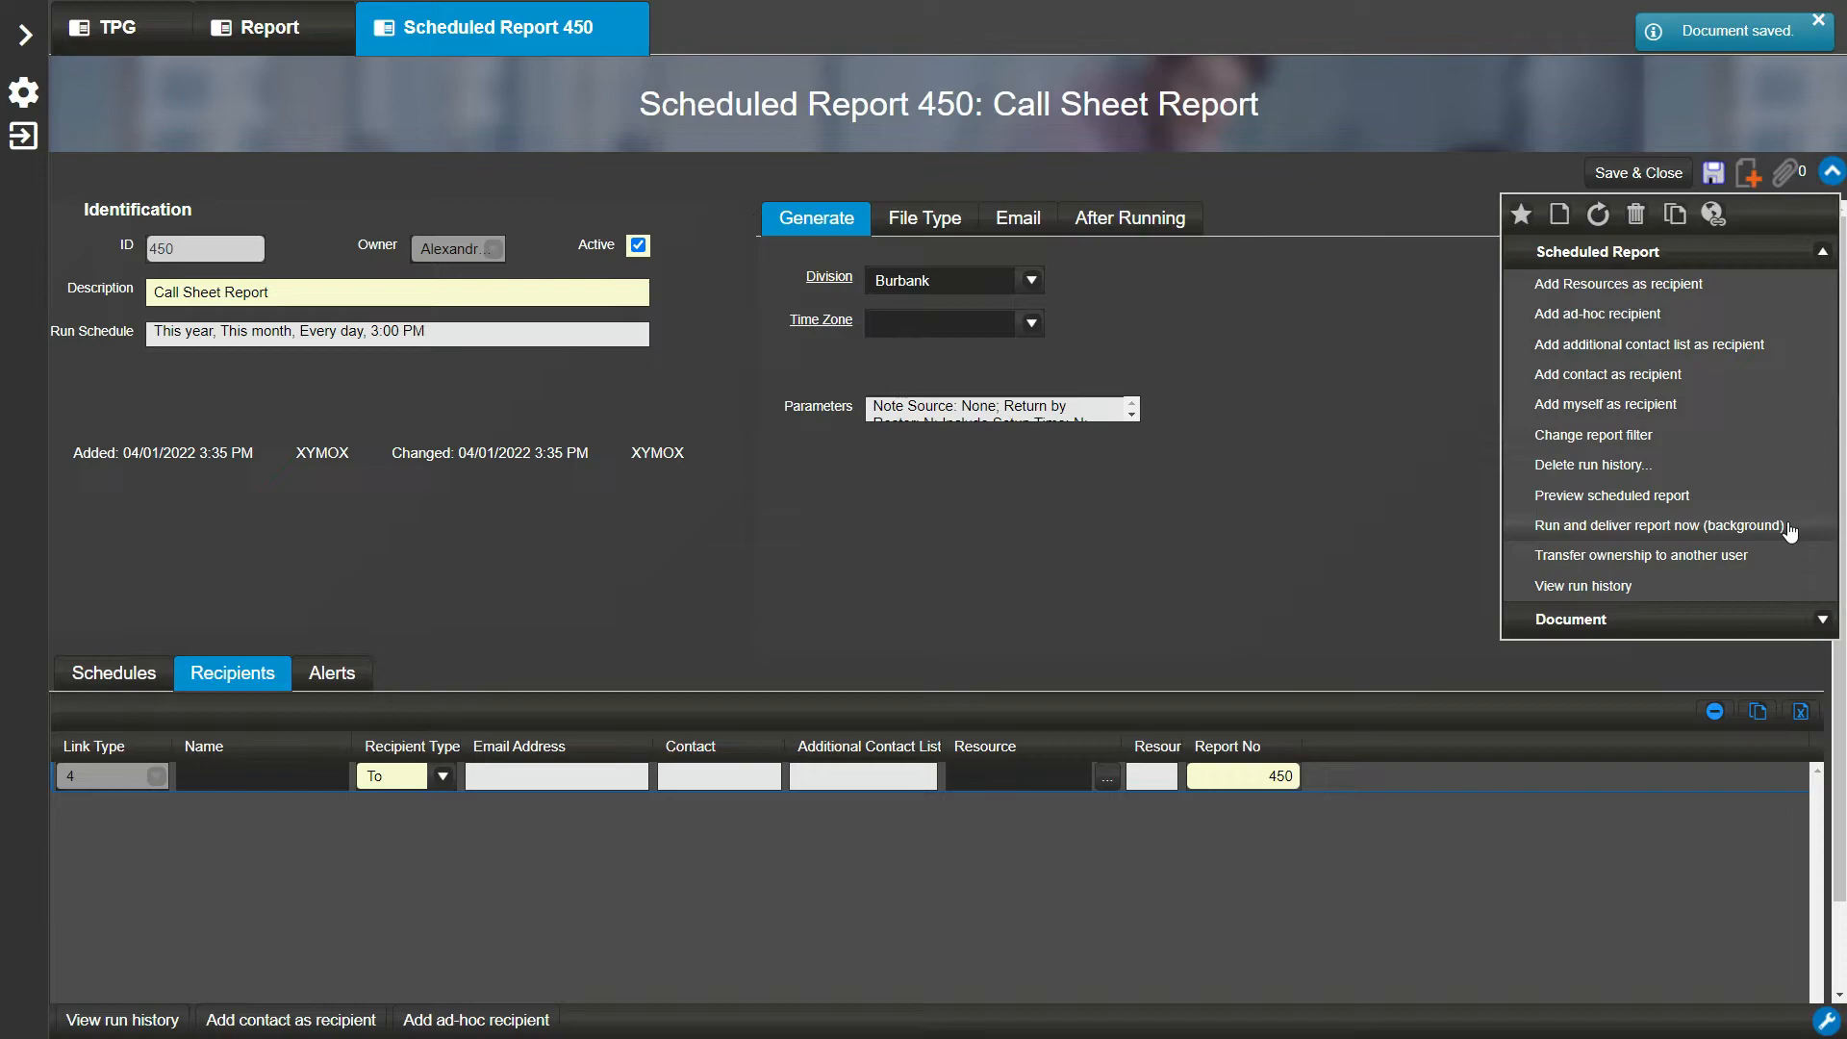
click(1659, 526)
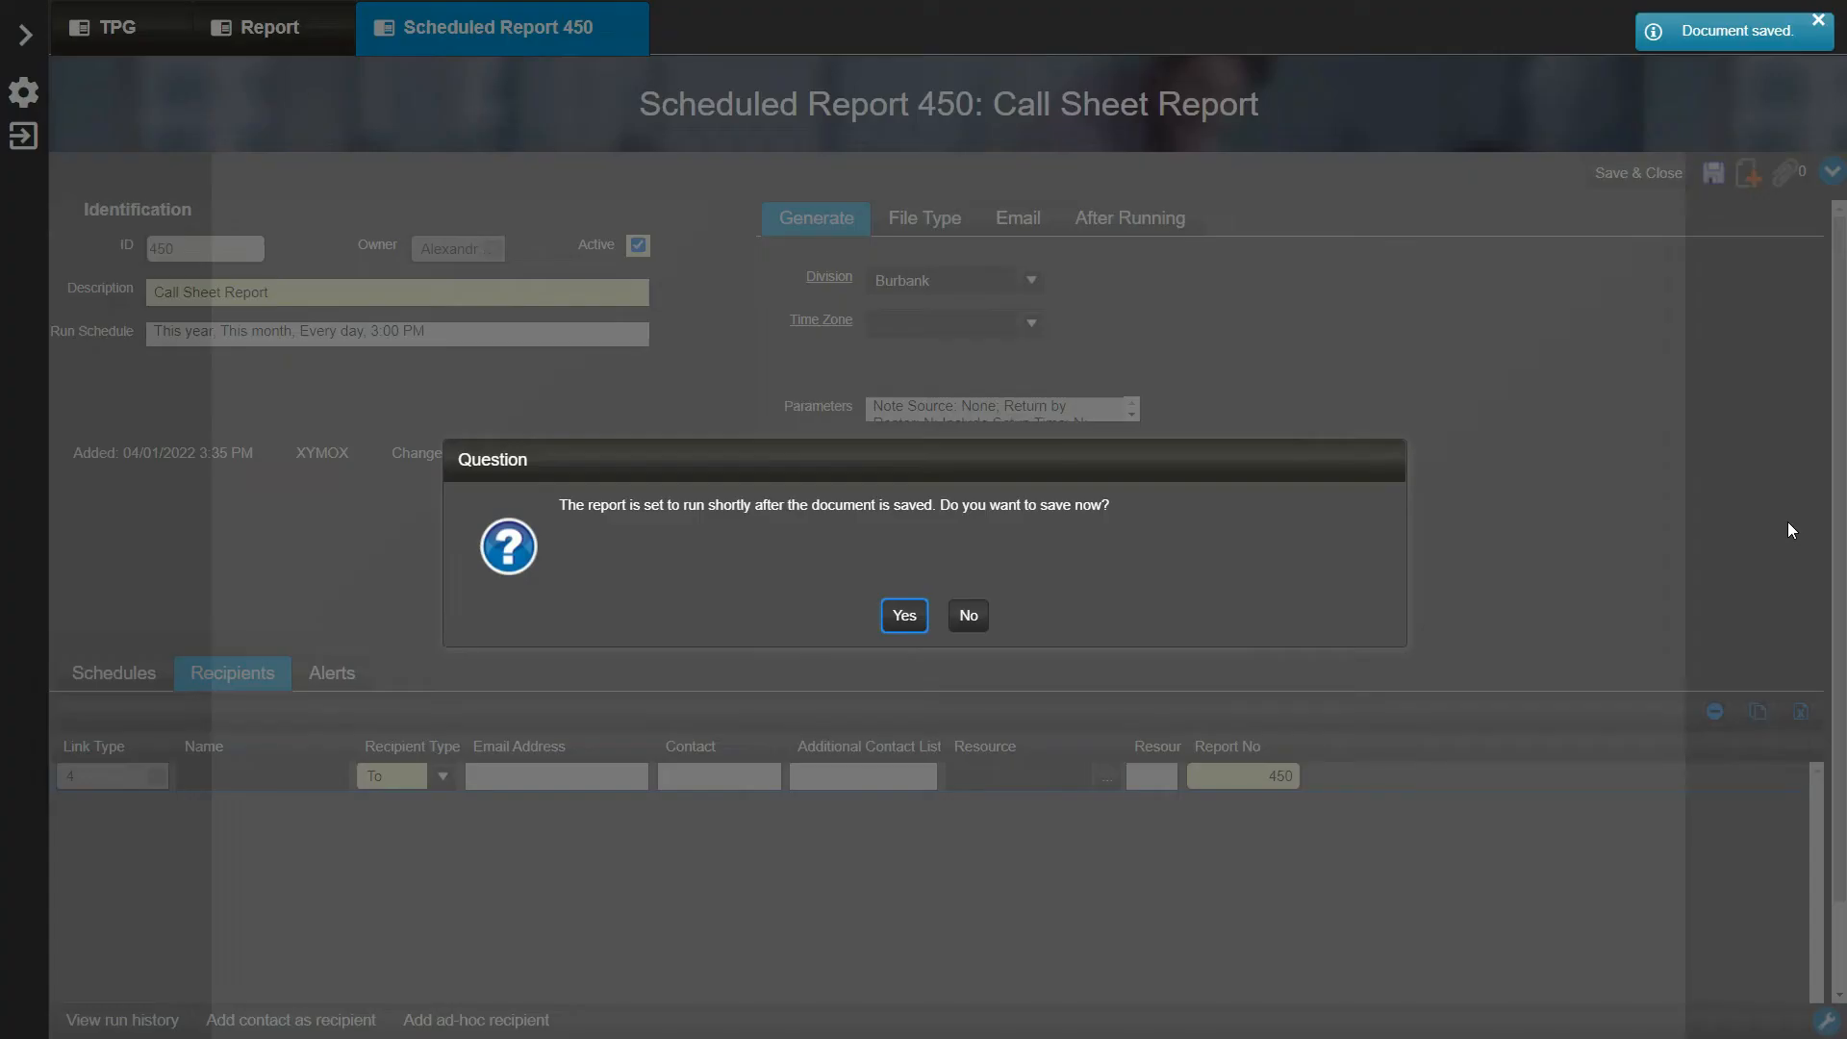
click(904, 621)
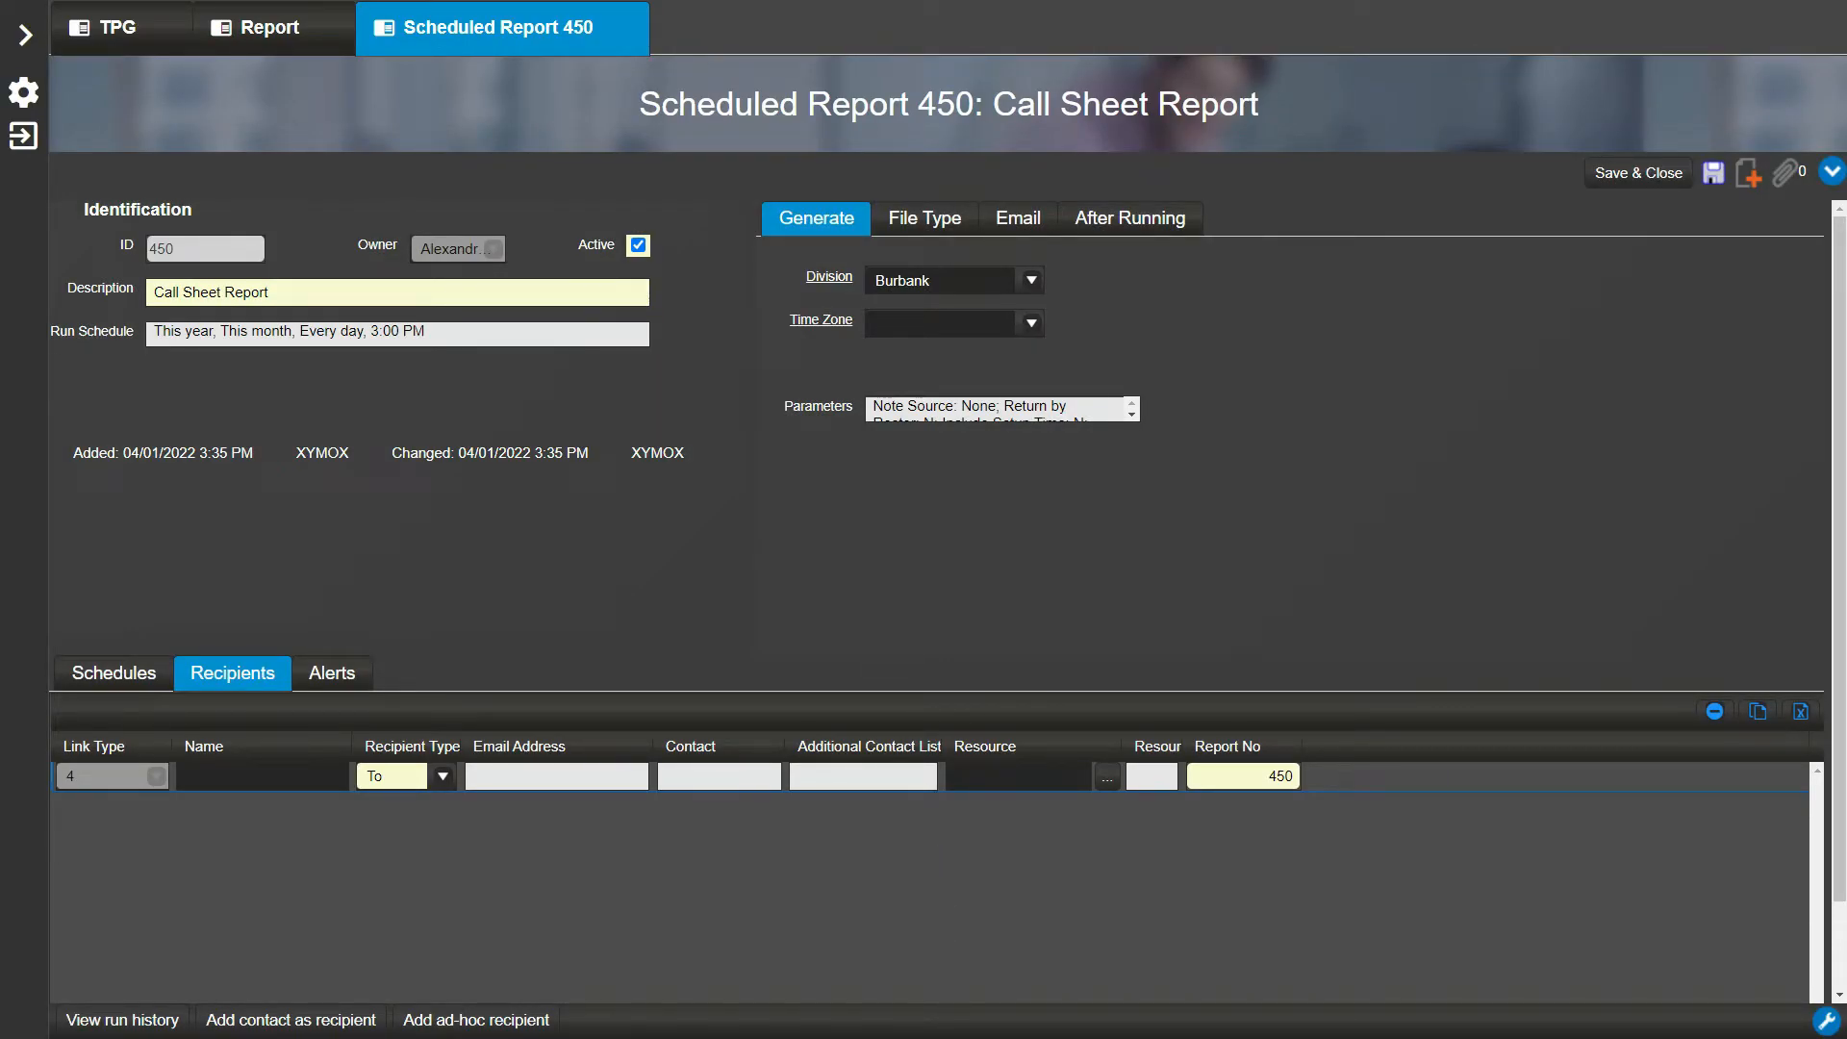
Open the delivered Call Sheet Report email in Outlook, review the bookings in its body, and close the message
drag(994, 1025, 1020, 196)
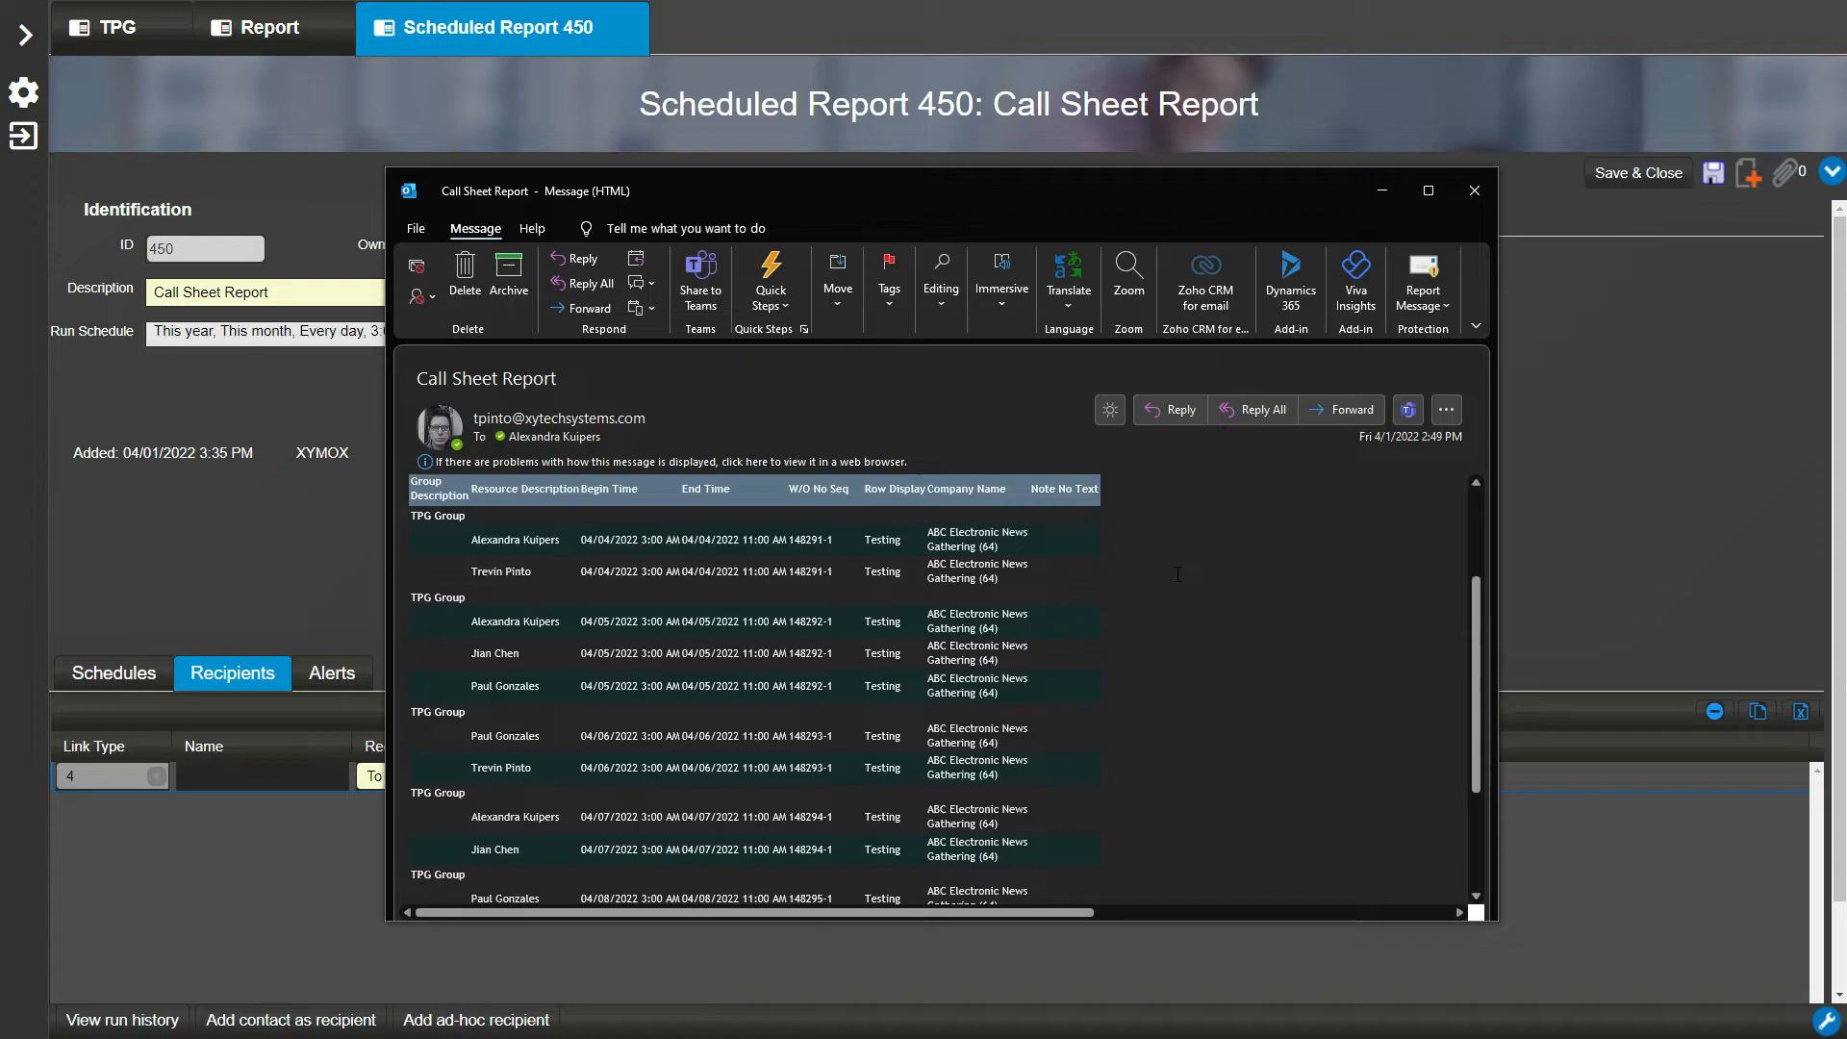
scroll(1164, 568, down, 3)
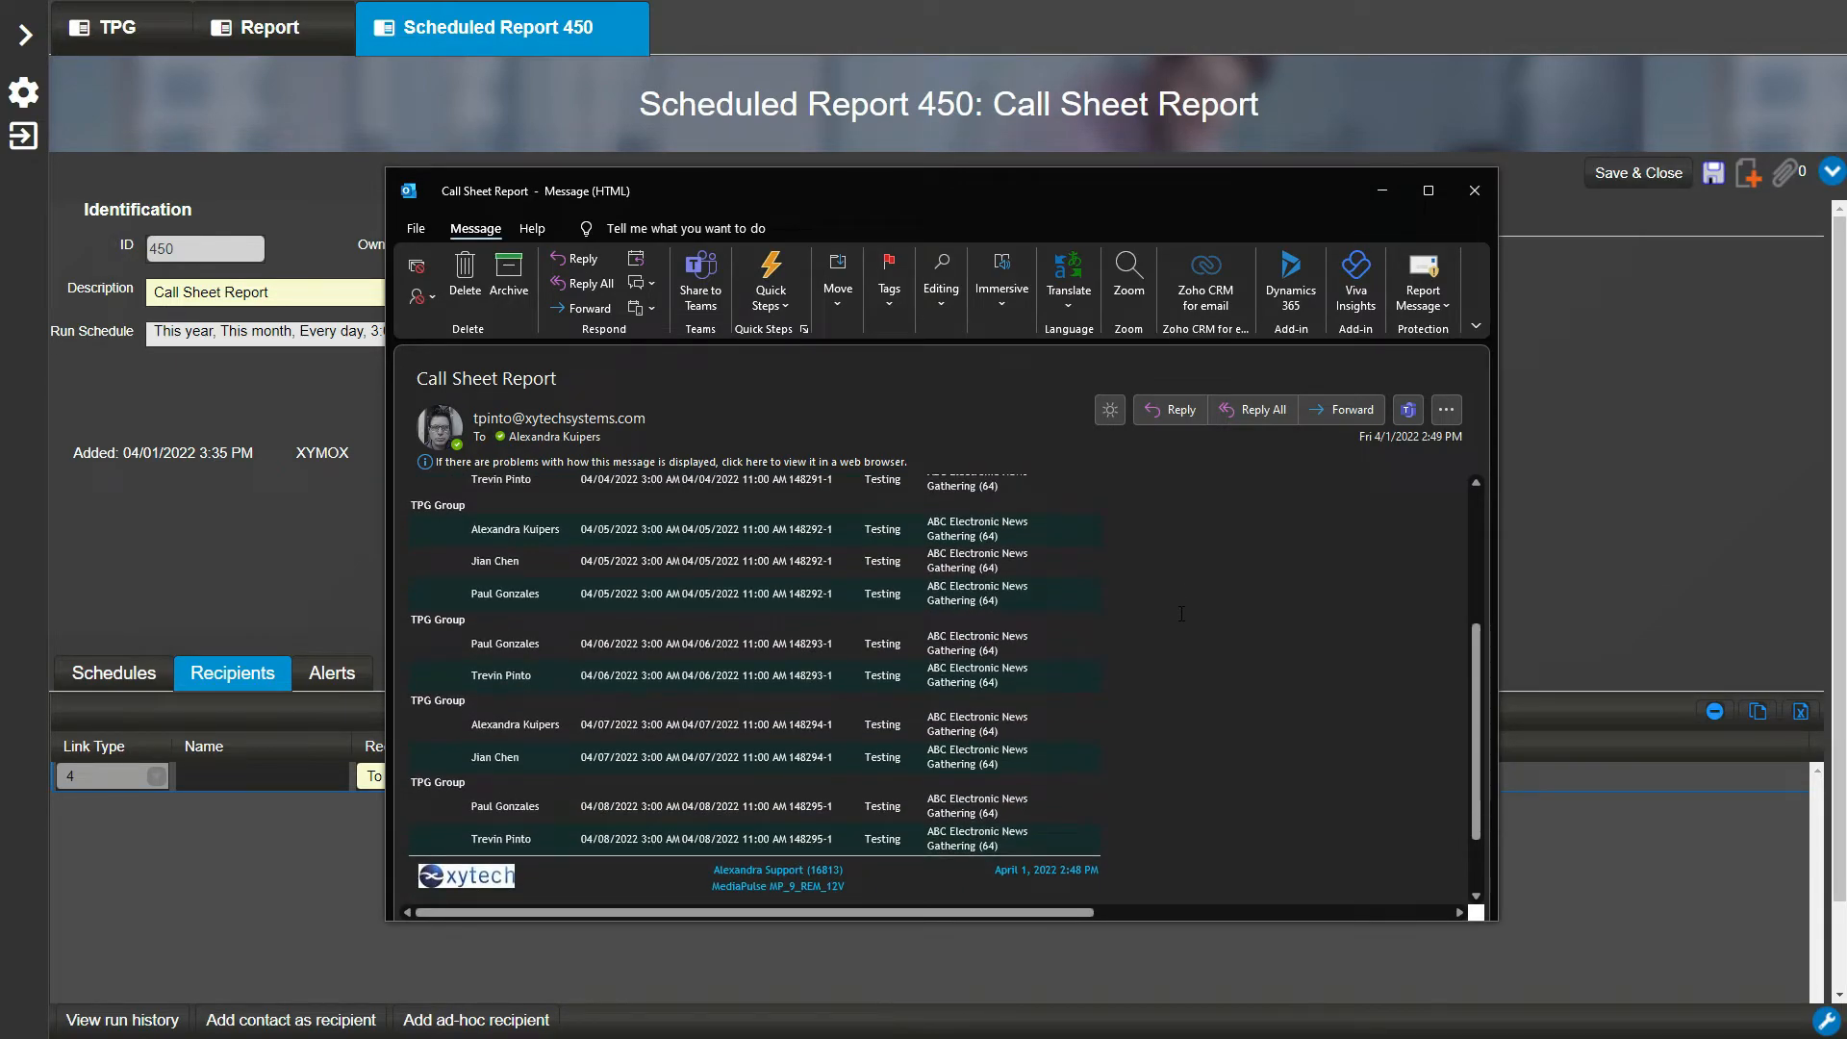
scroll(1181, 613, up, 4)
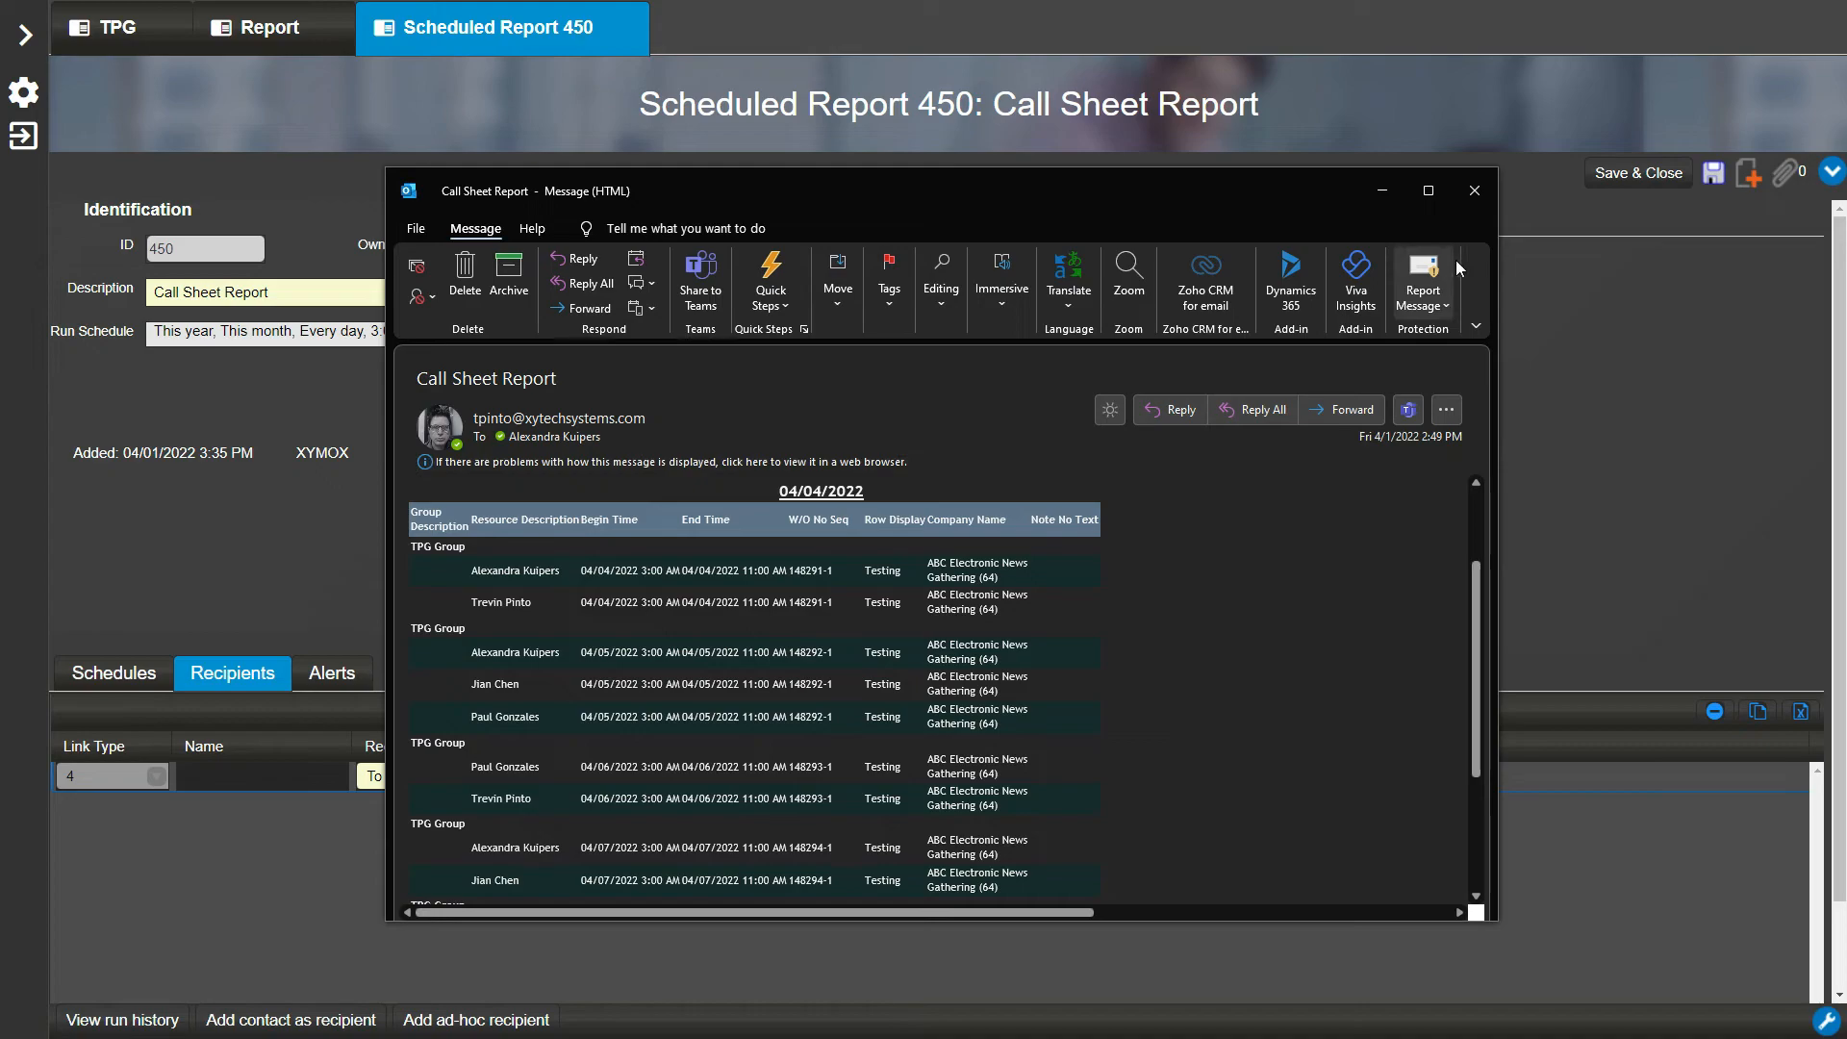
click(1482, 200)
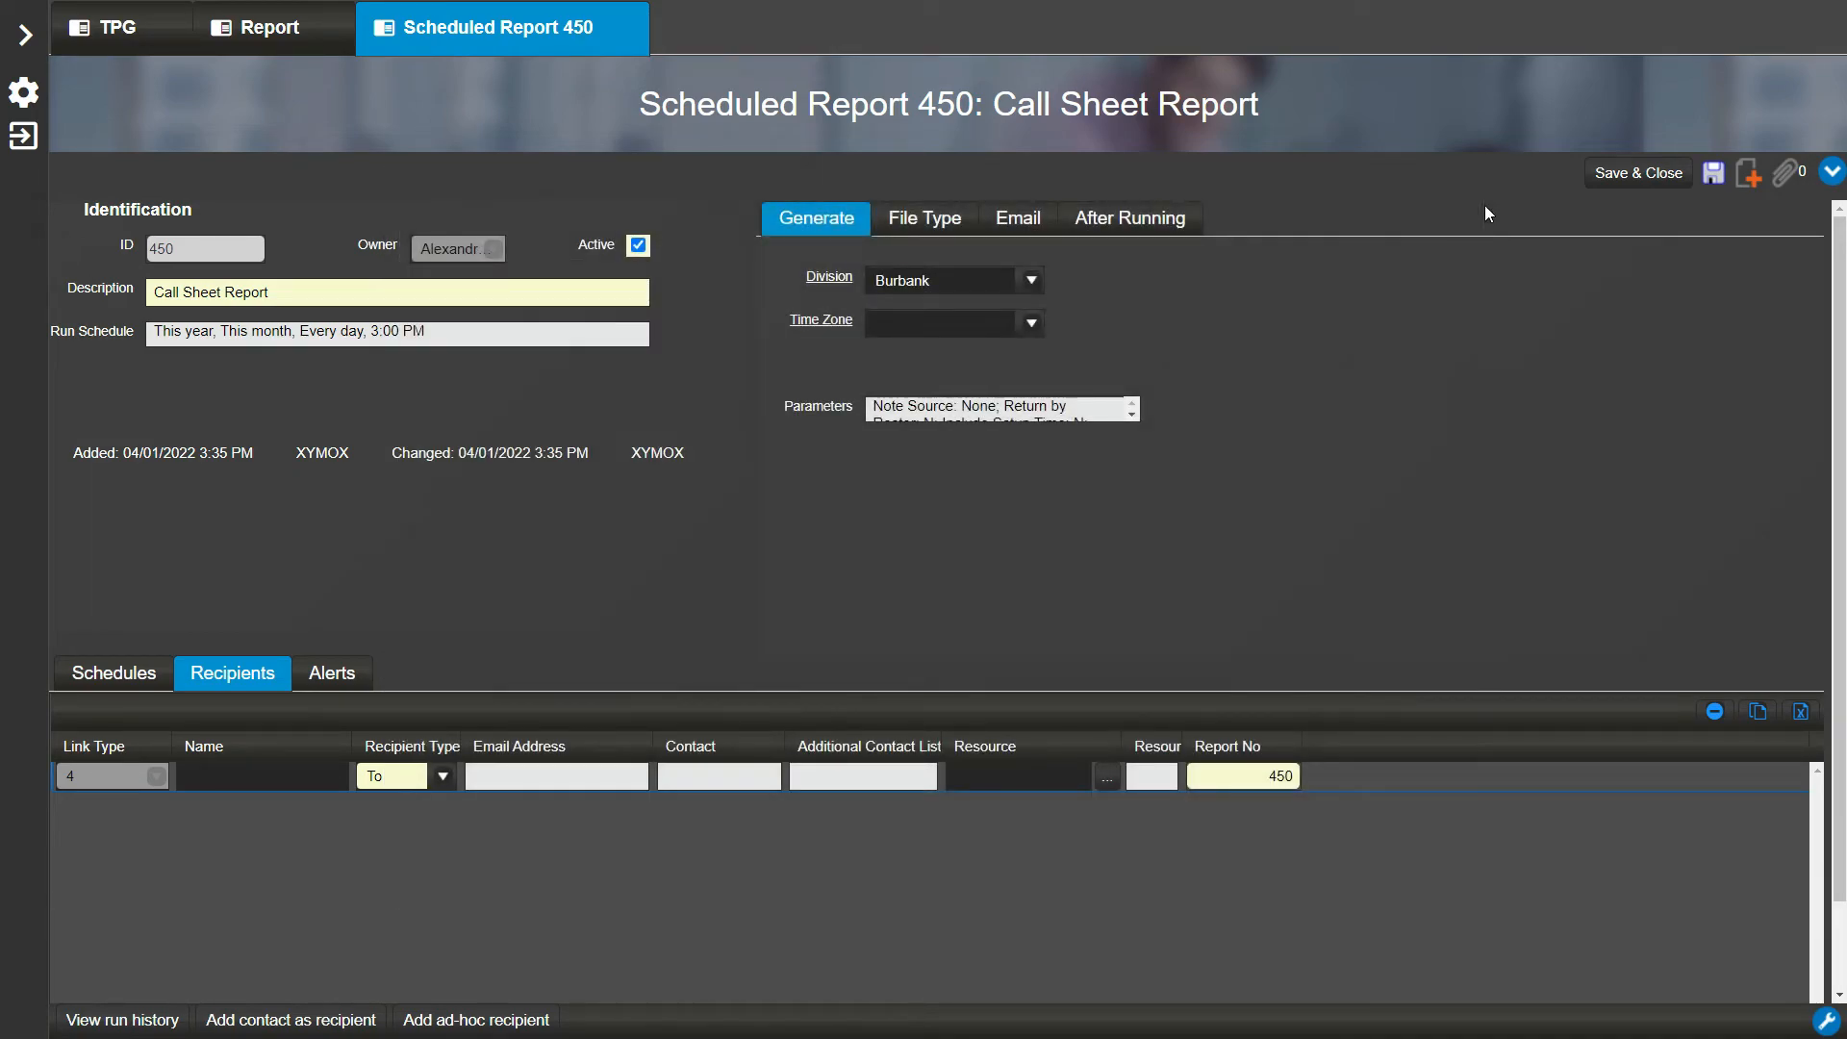
Check the scheduled report's email options and set its file format to PDF
click(1014, 226)
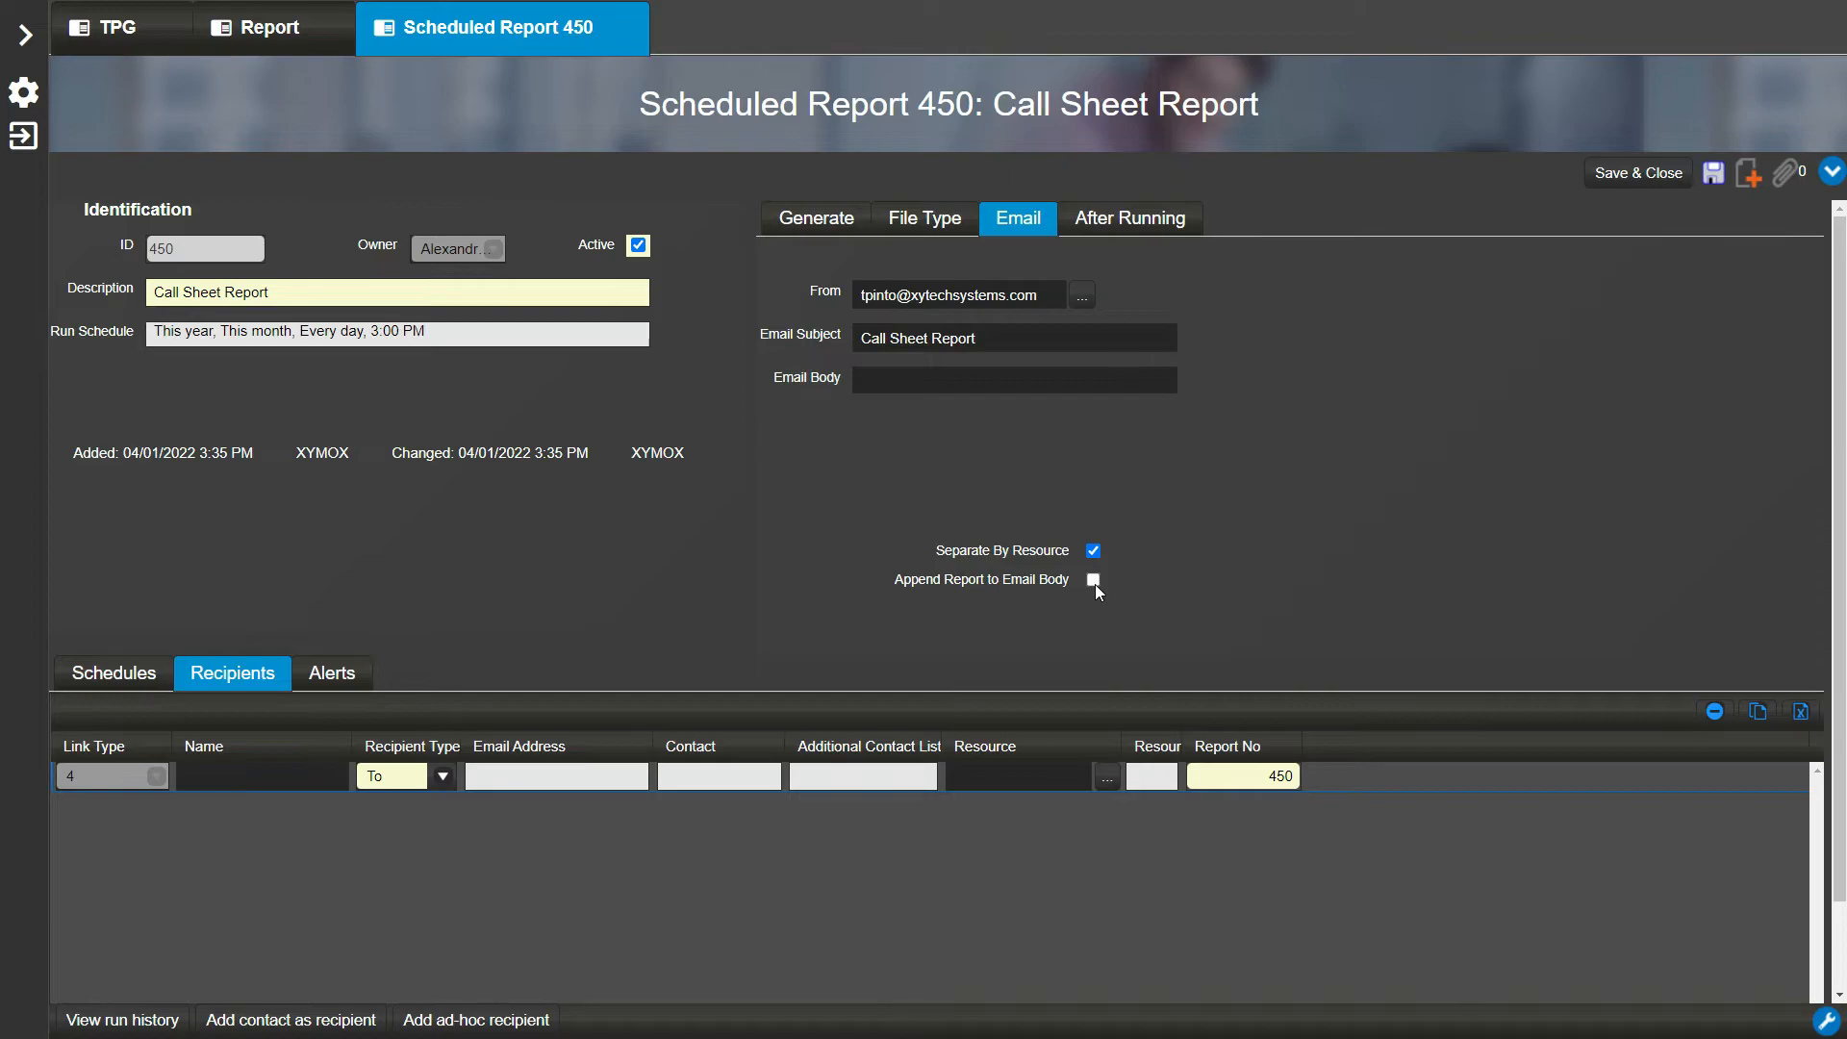
click(948, 231)
click(959, 295)
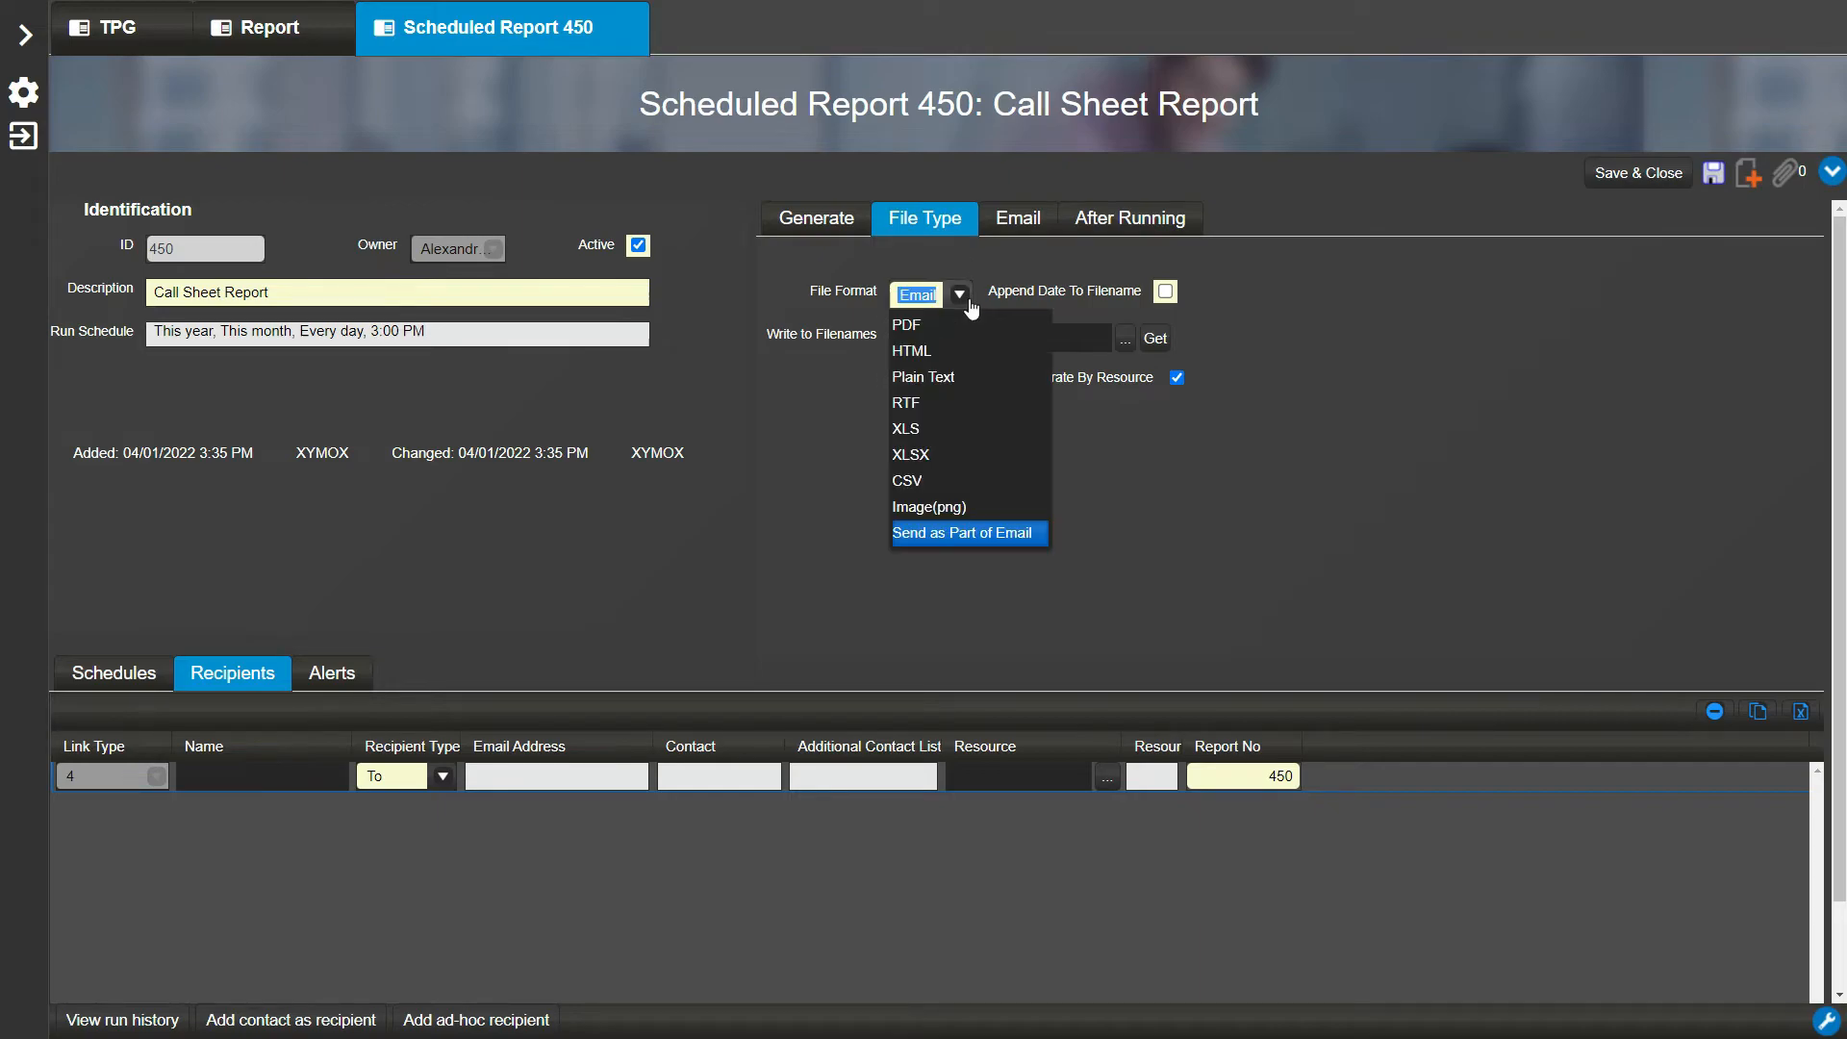
click(960, 319)
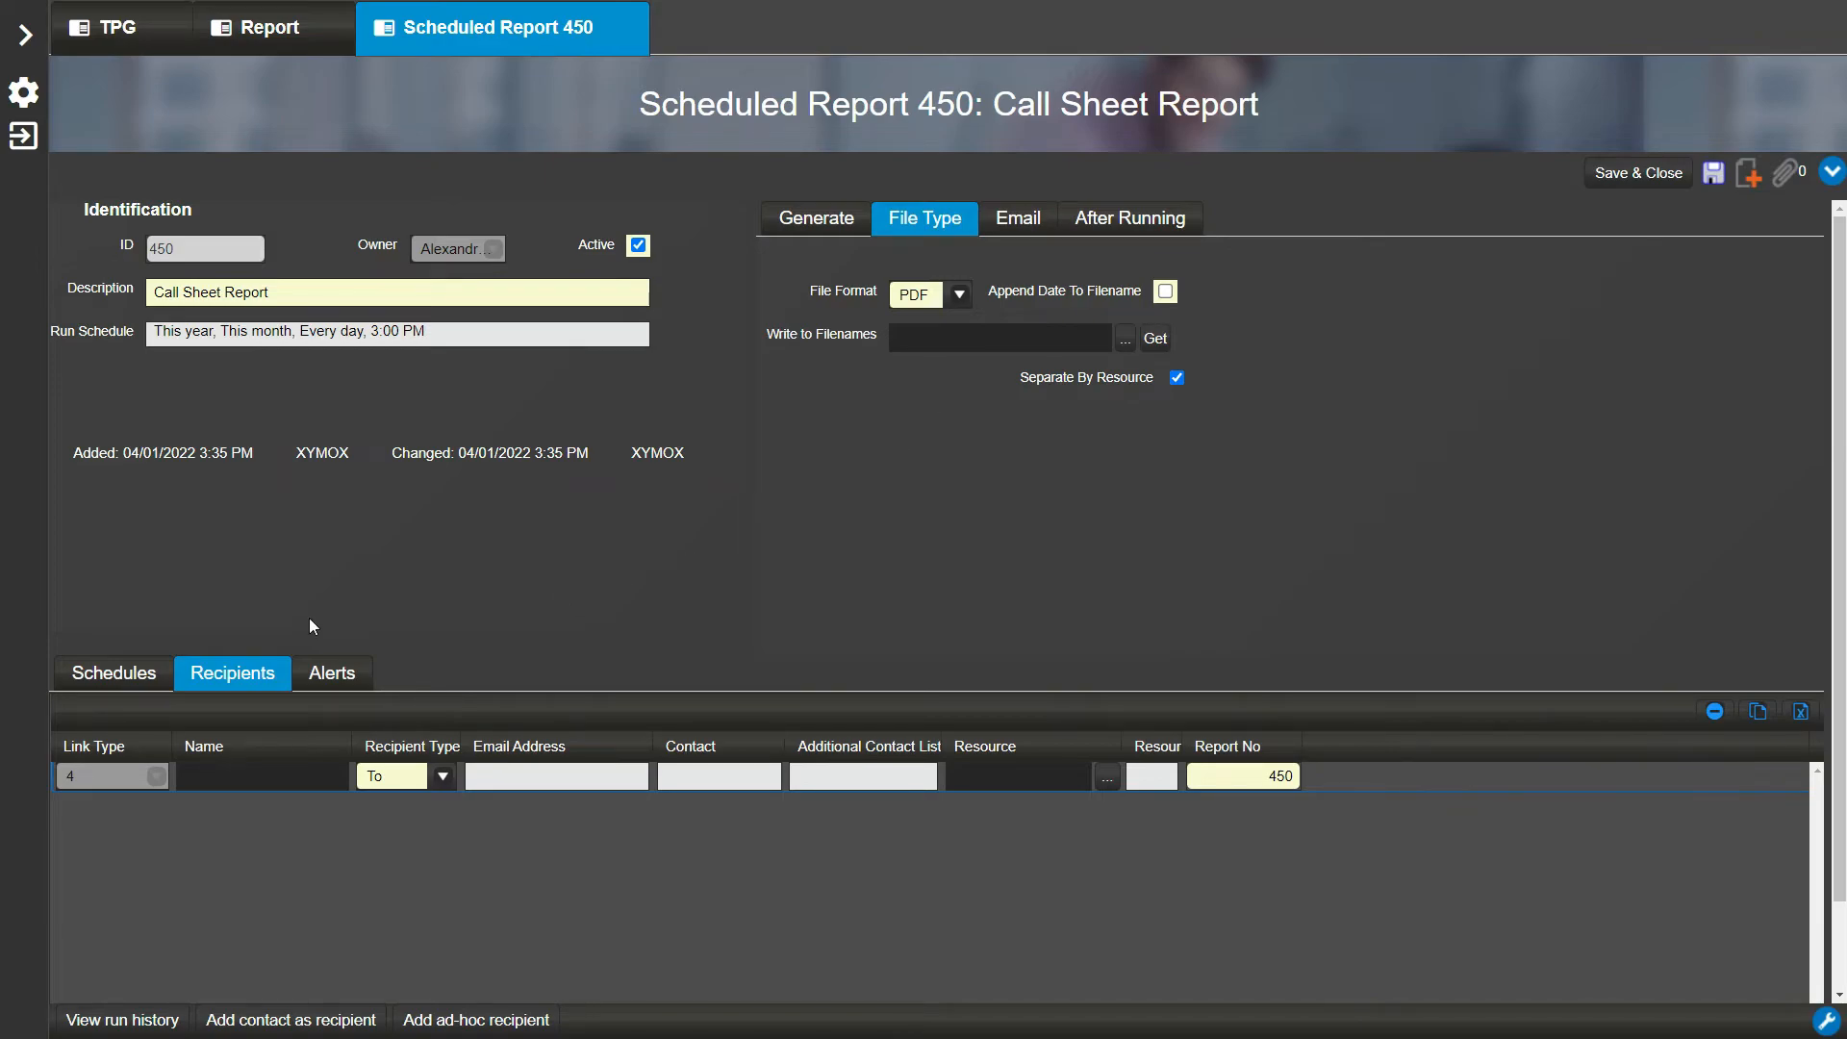
Clear the schedule's recurrence and set it to a specific day at specific hour 15
click(161, 685)
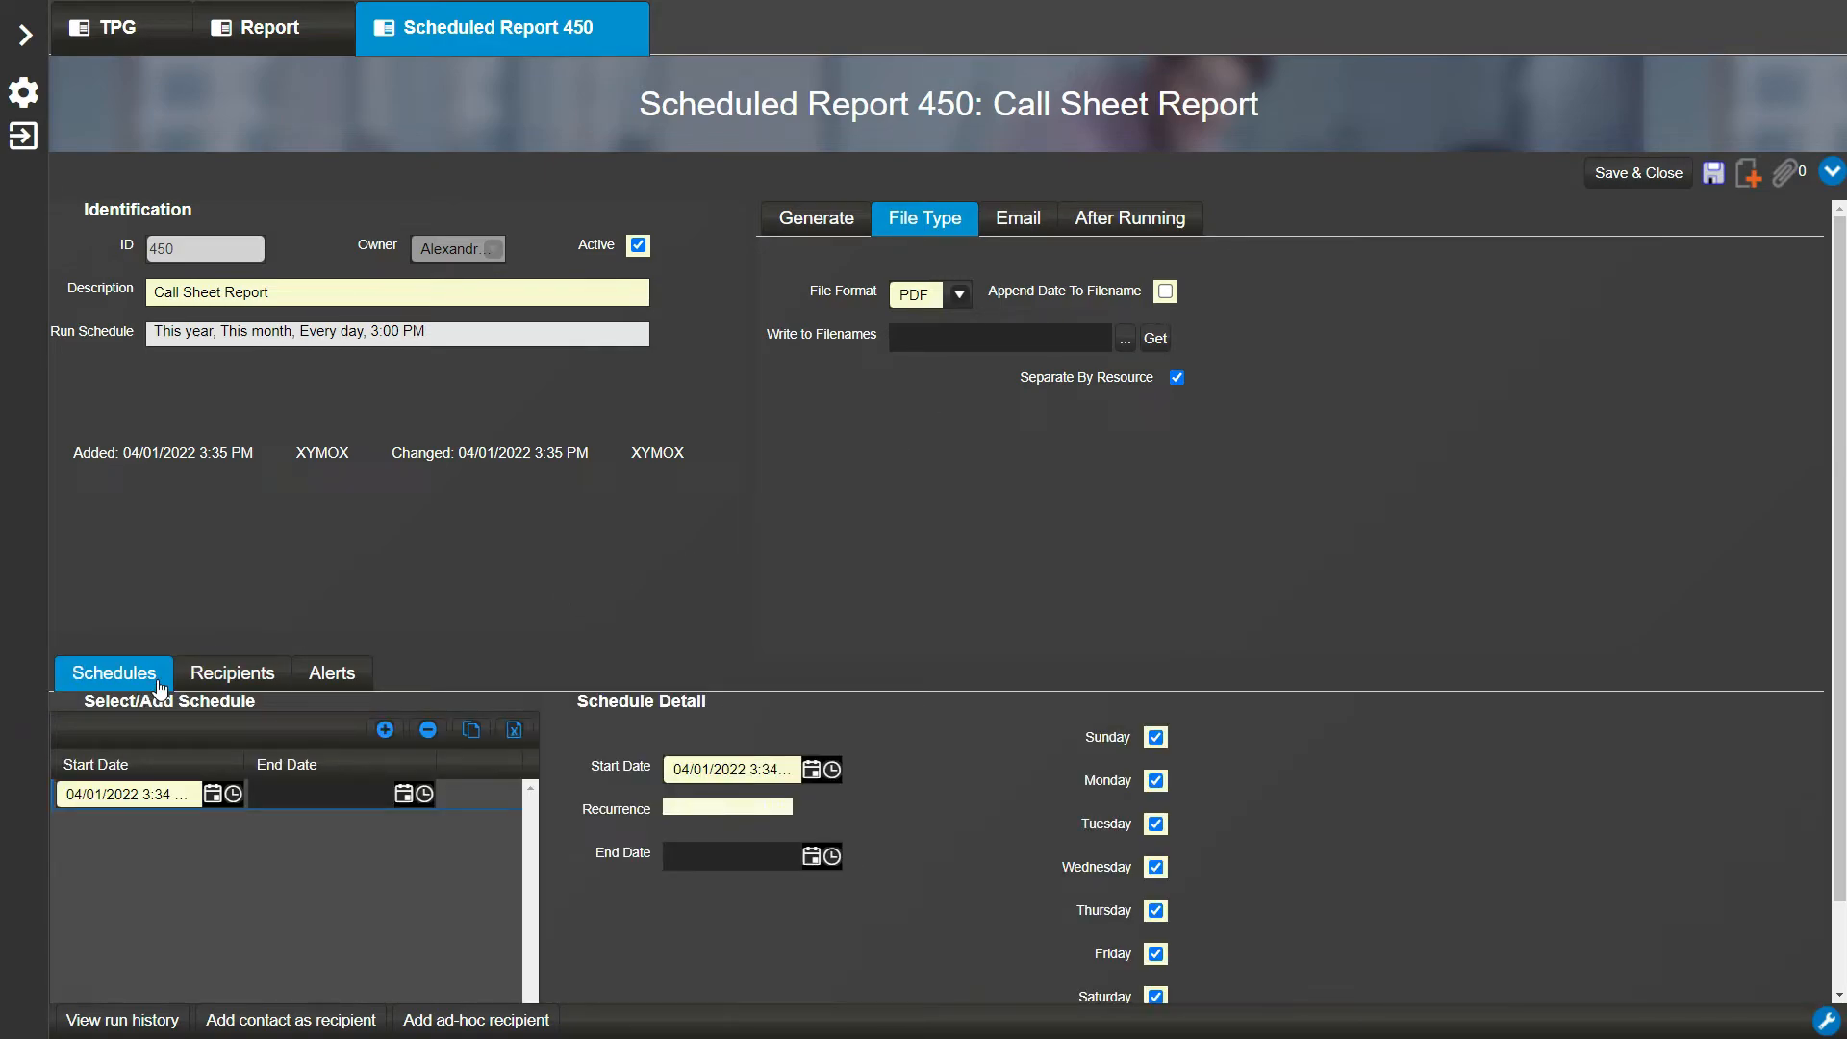
click(701, 810)
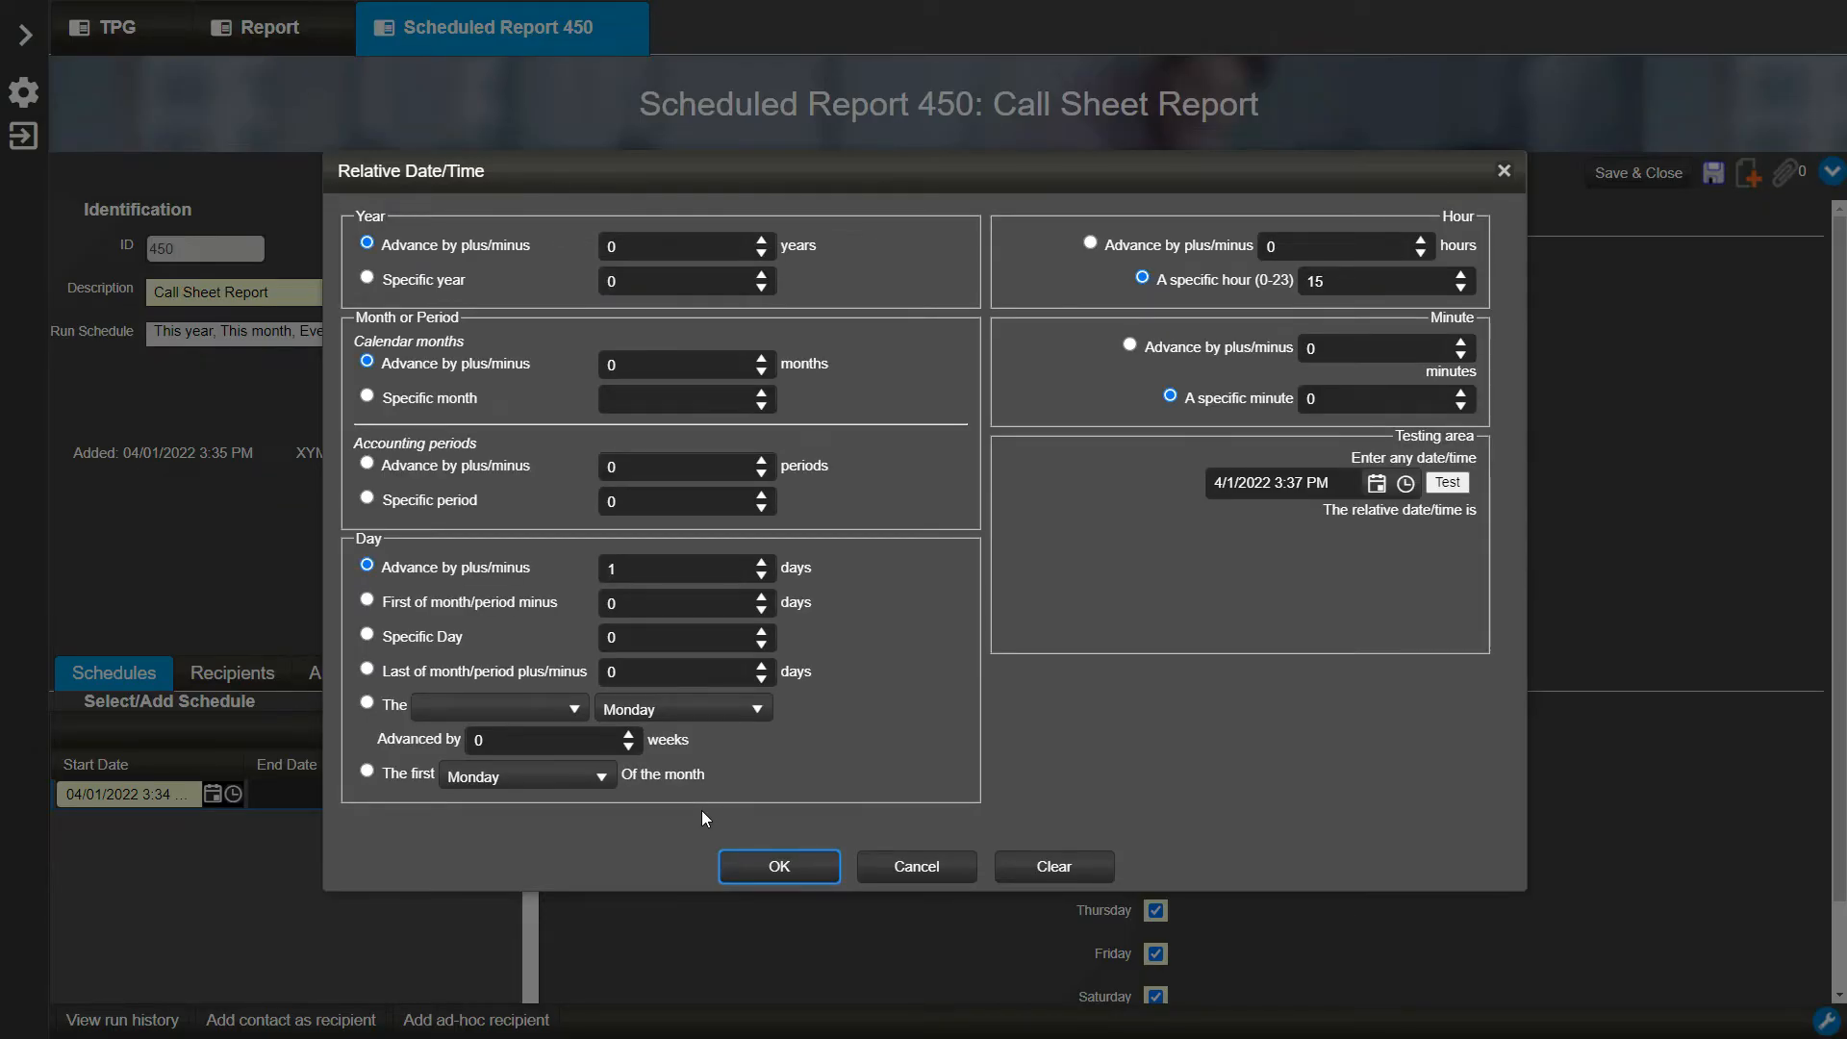
click(1058, 866)
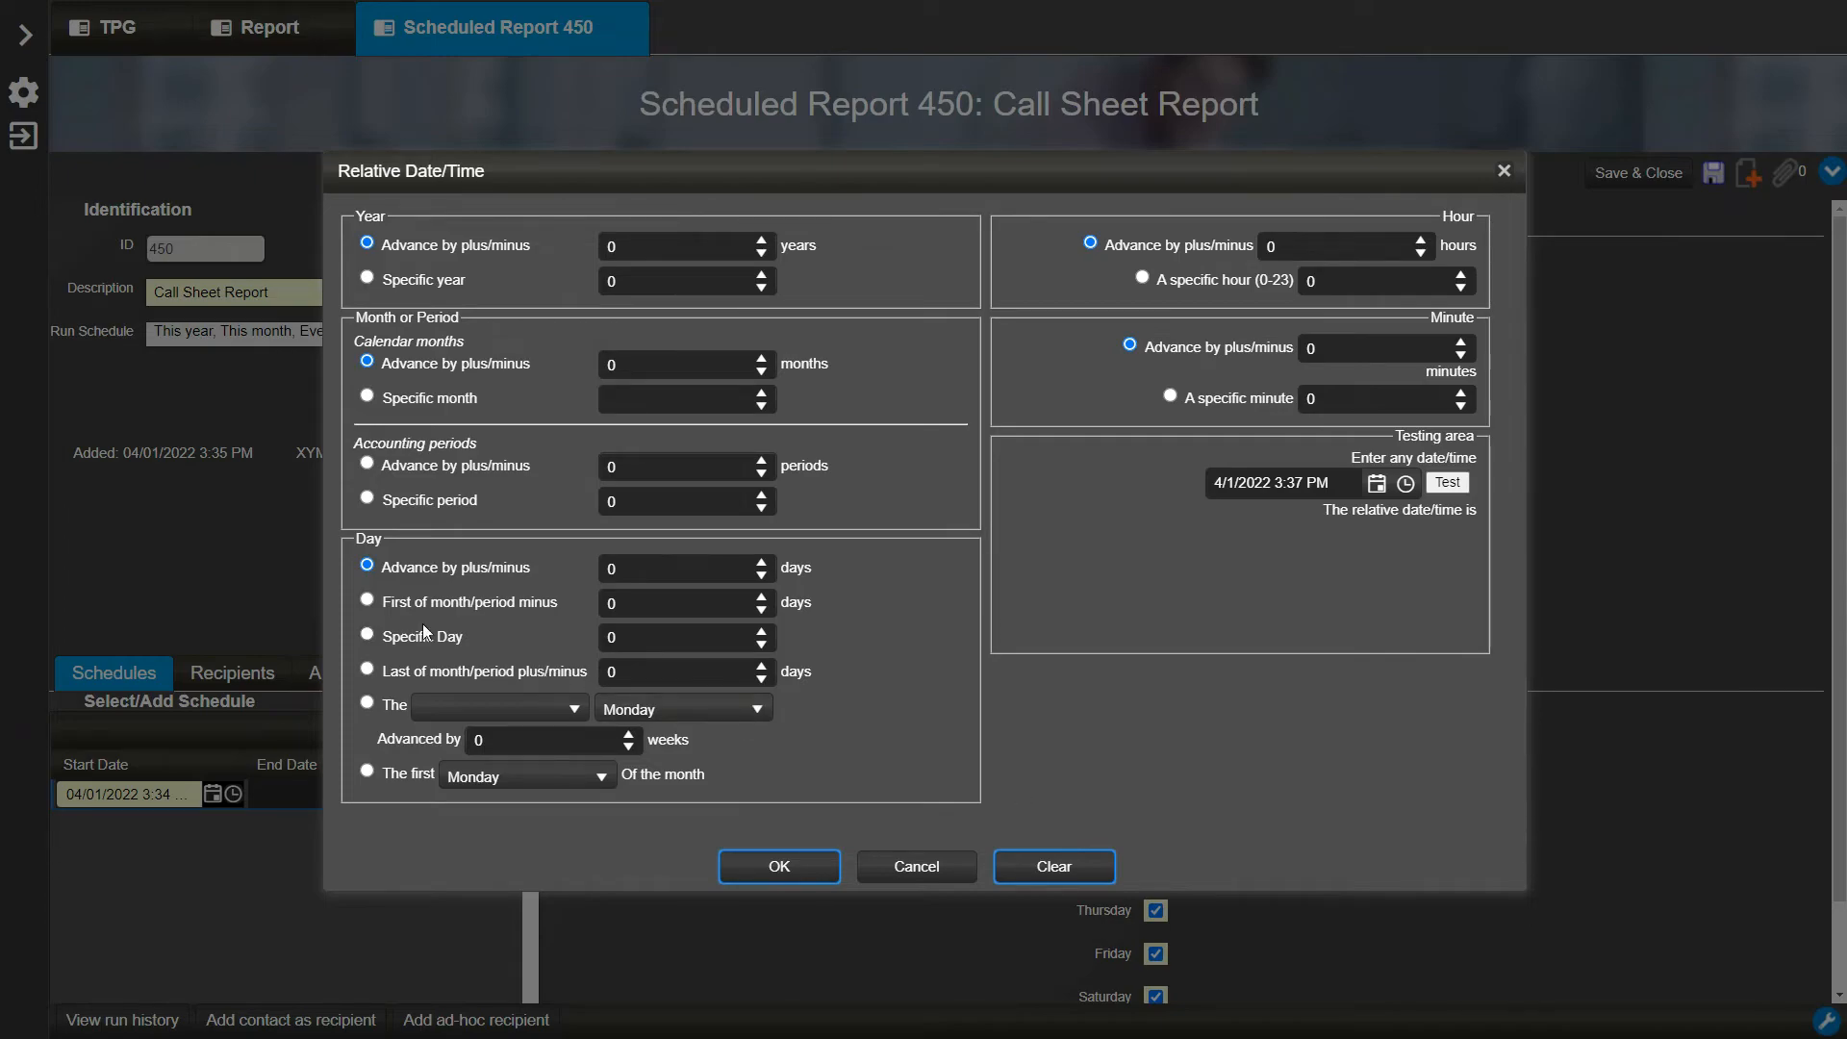
click(370, 633)
click(1142, 278)
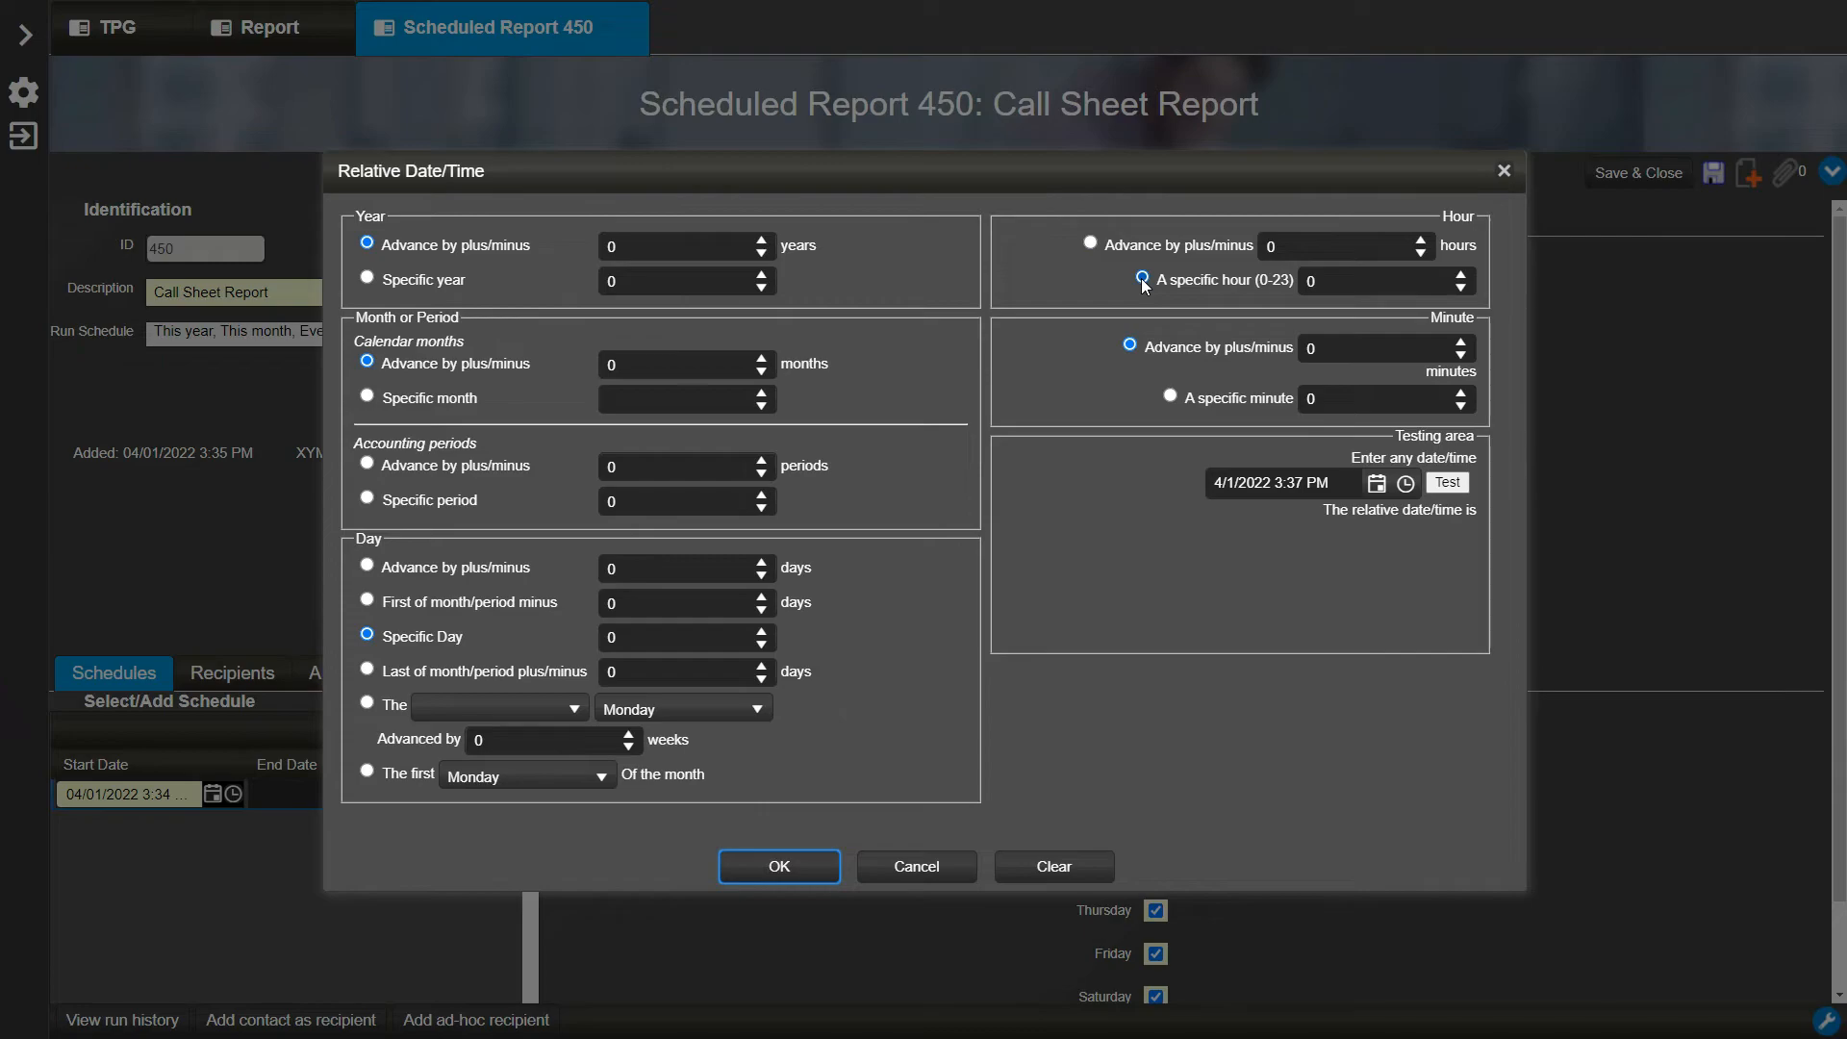
click(1330, 282)
key(BackSpace)
text(15)
Set the recurrence to specific minute 40, test and apply it, and save the scheduled report
click(1170, 394)
click(1329, 397)
key(BackSpace)
text(40)
click(1448, 482)
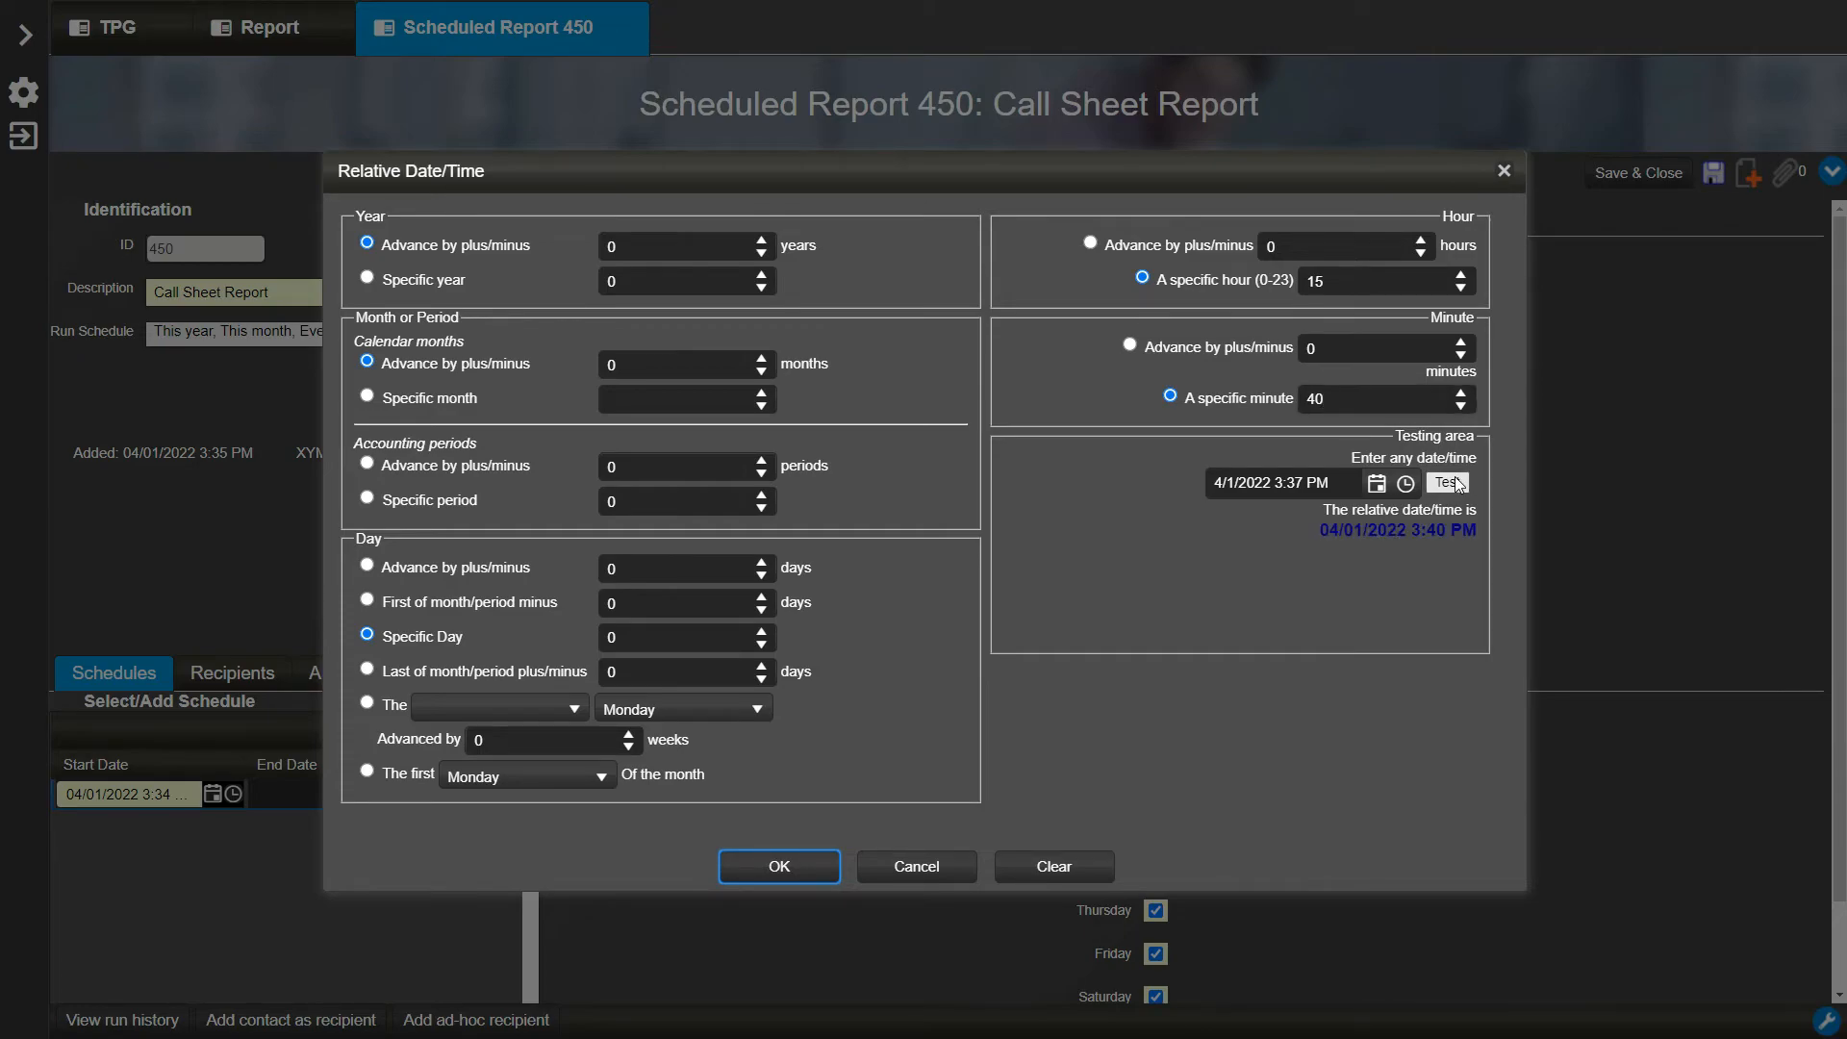
click(825, 868)
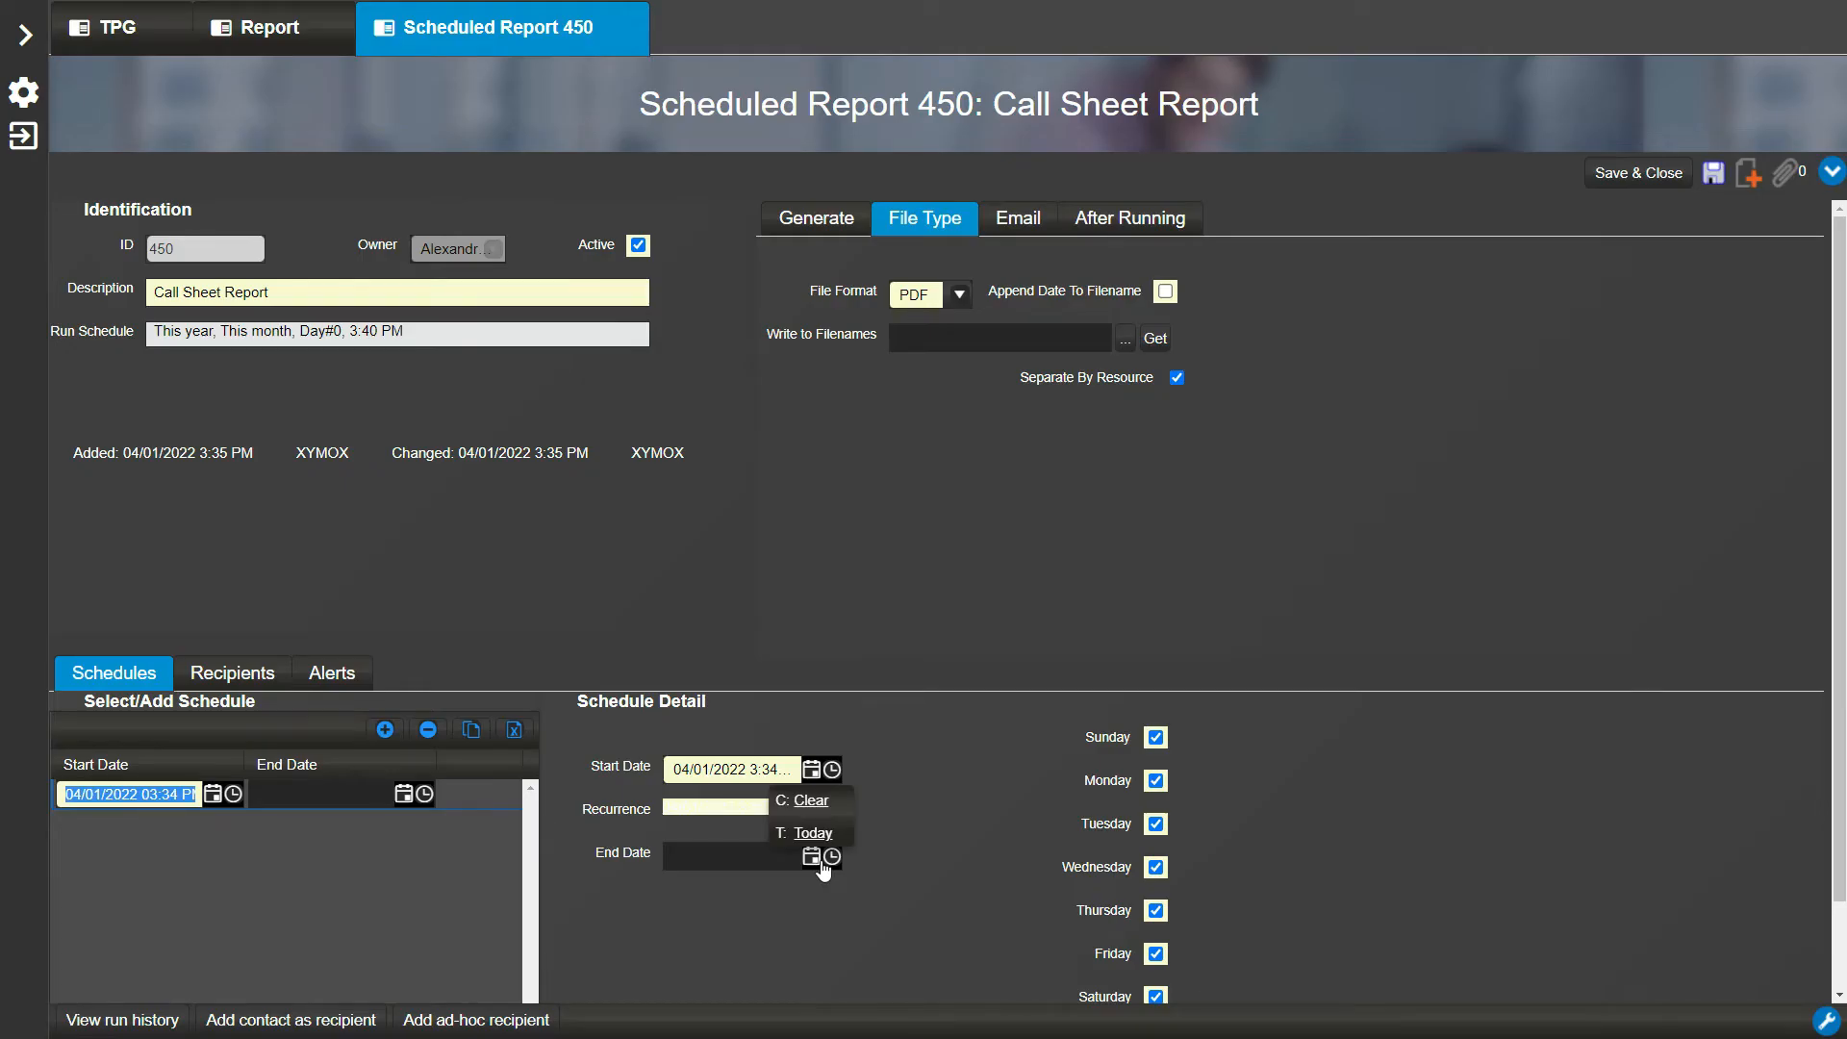
click(1714, 178)
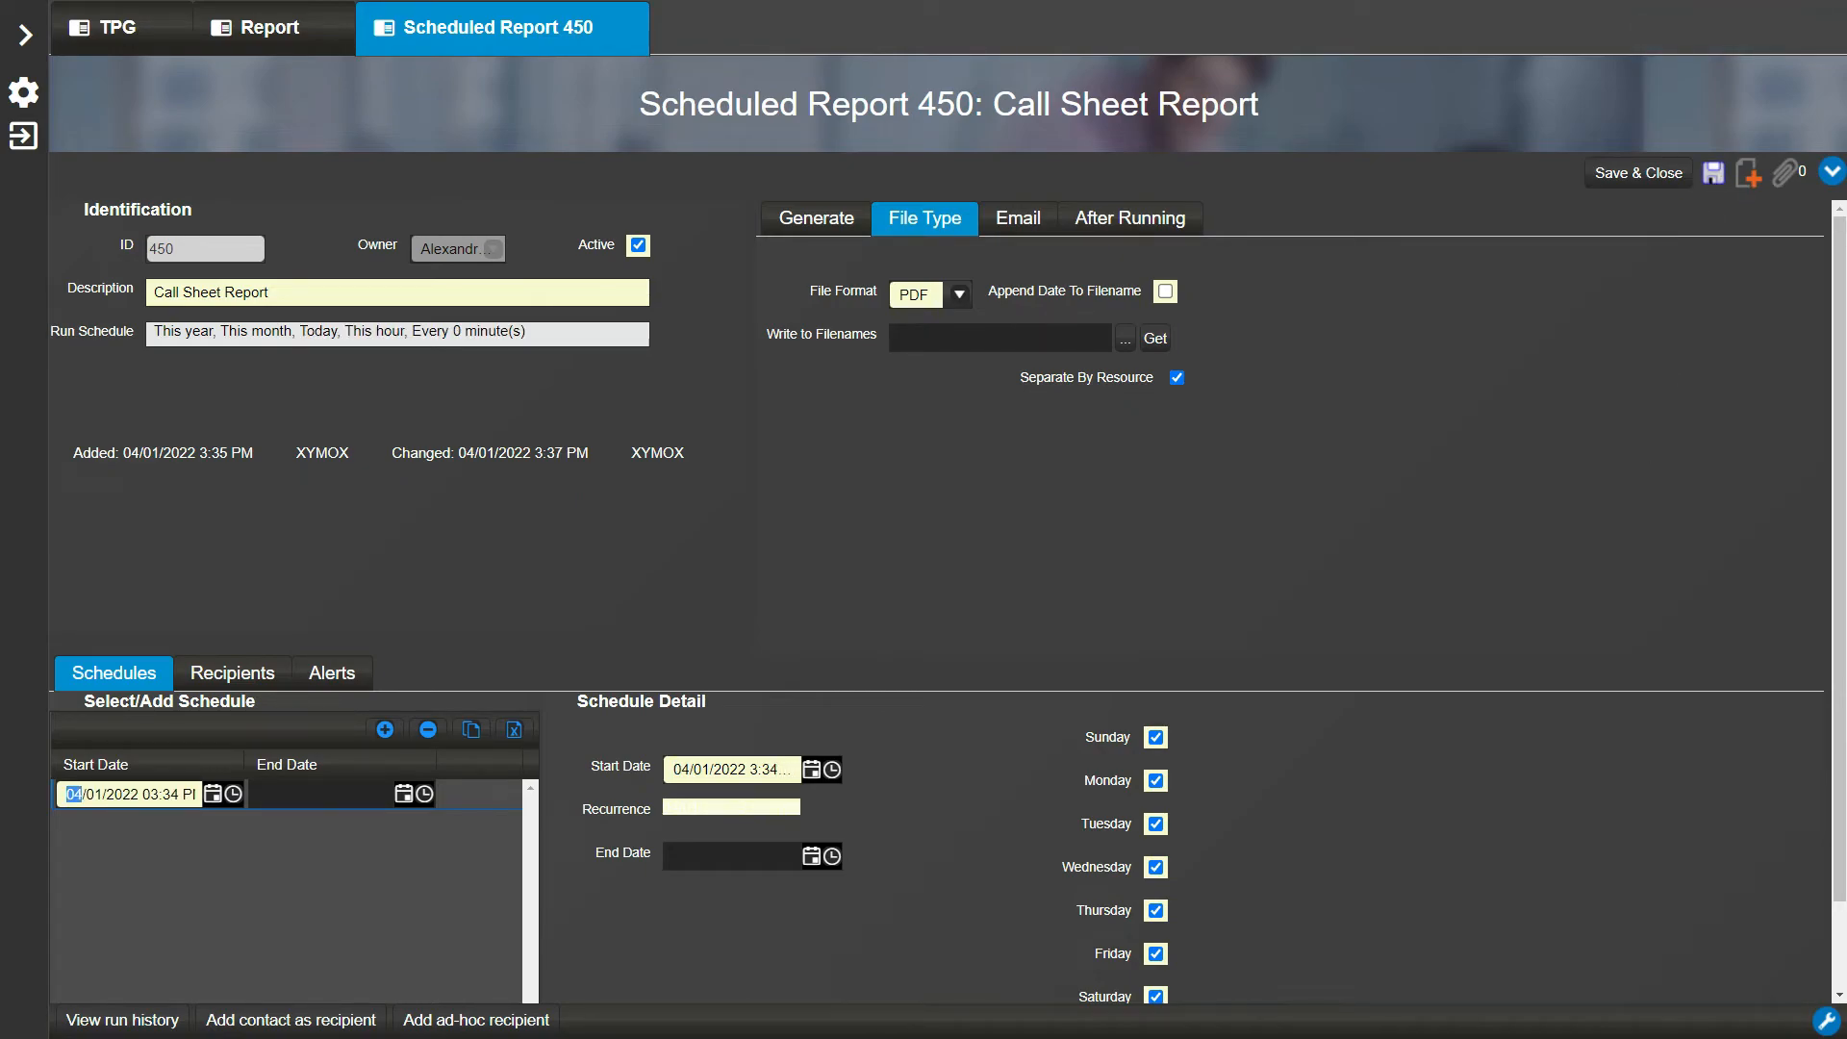
Open the delivered email's reportAK.pdf attachment, review all its pages, and close both the PDF and the email
drag(1043, 1026, 1043, 233)
double_click(504, 512)
click(784, 632)
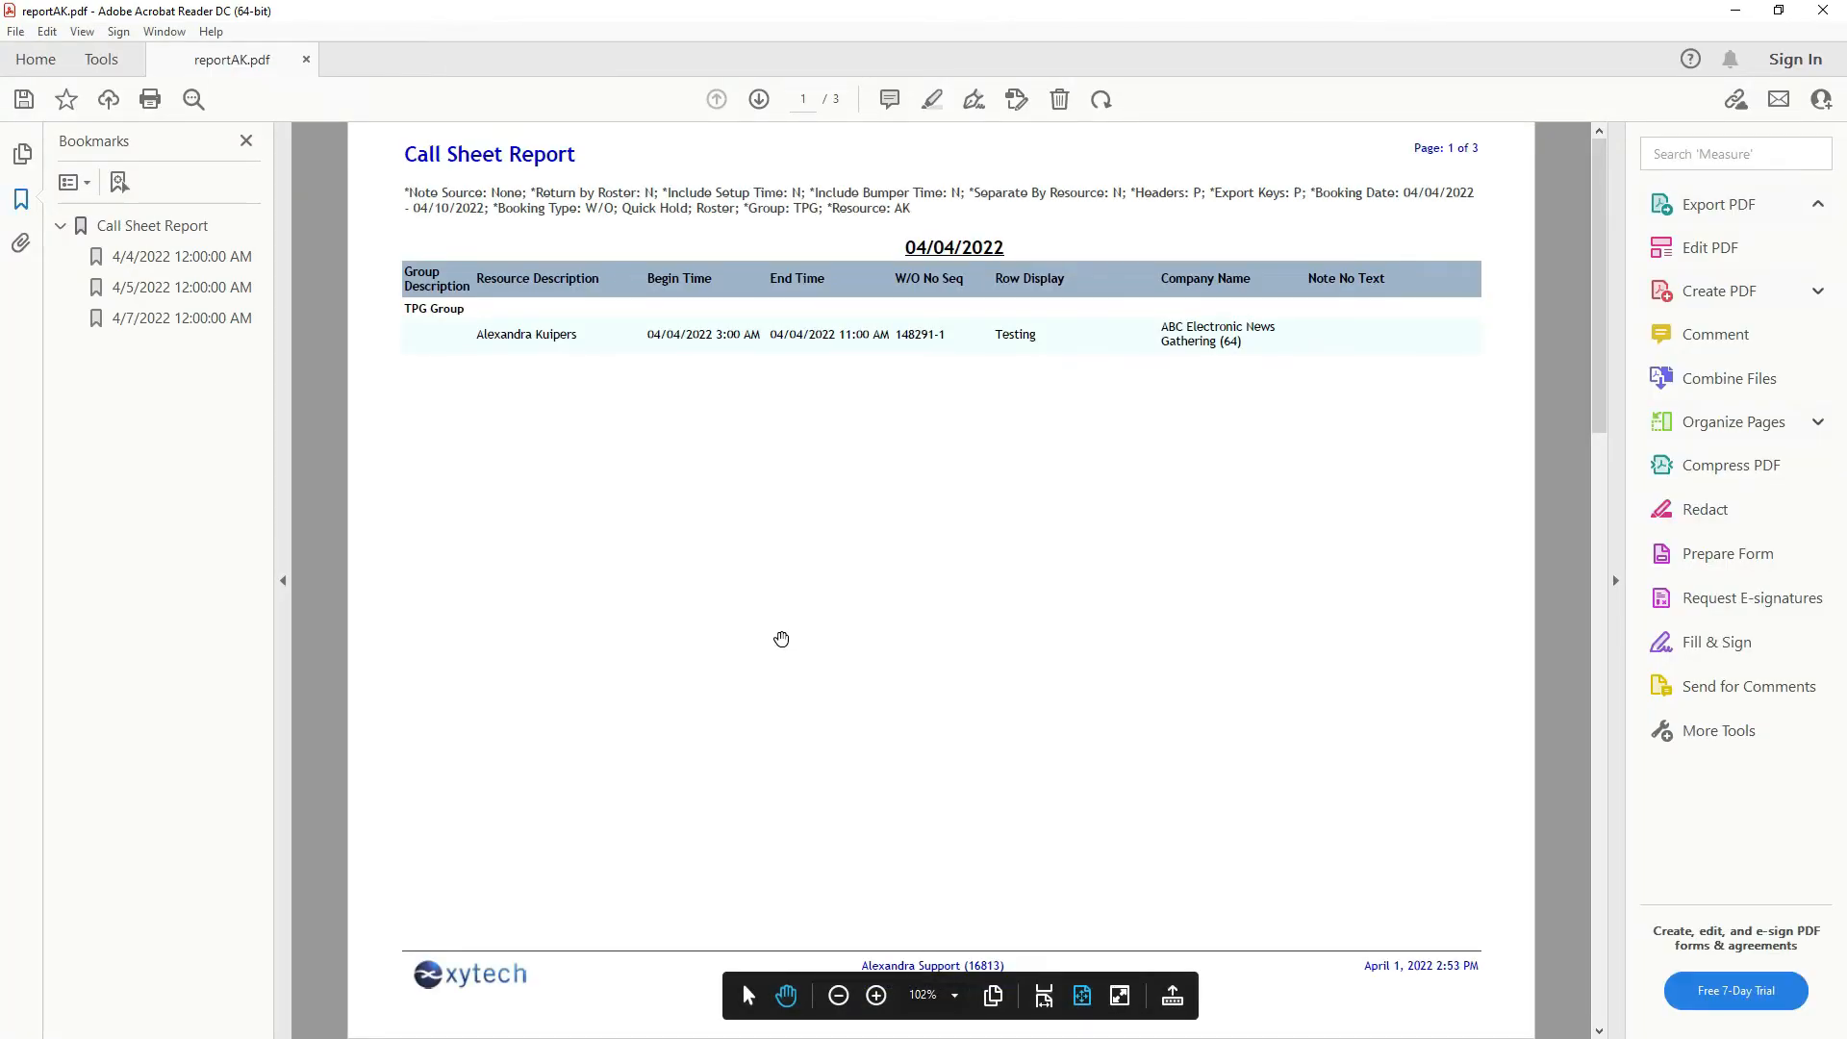
scroll(781, 638, down, 1)
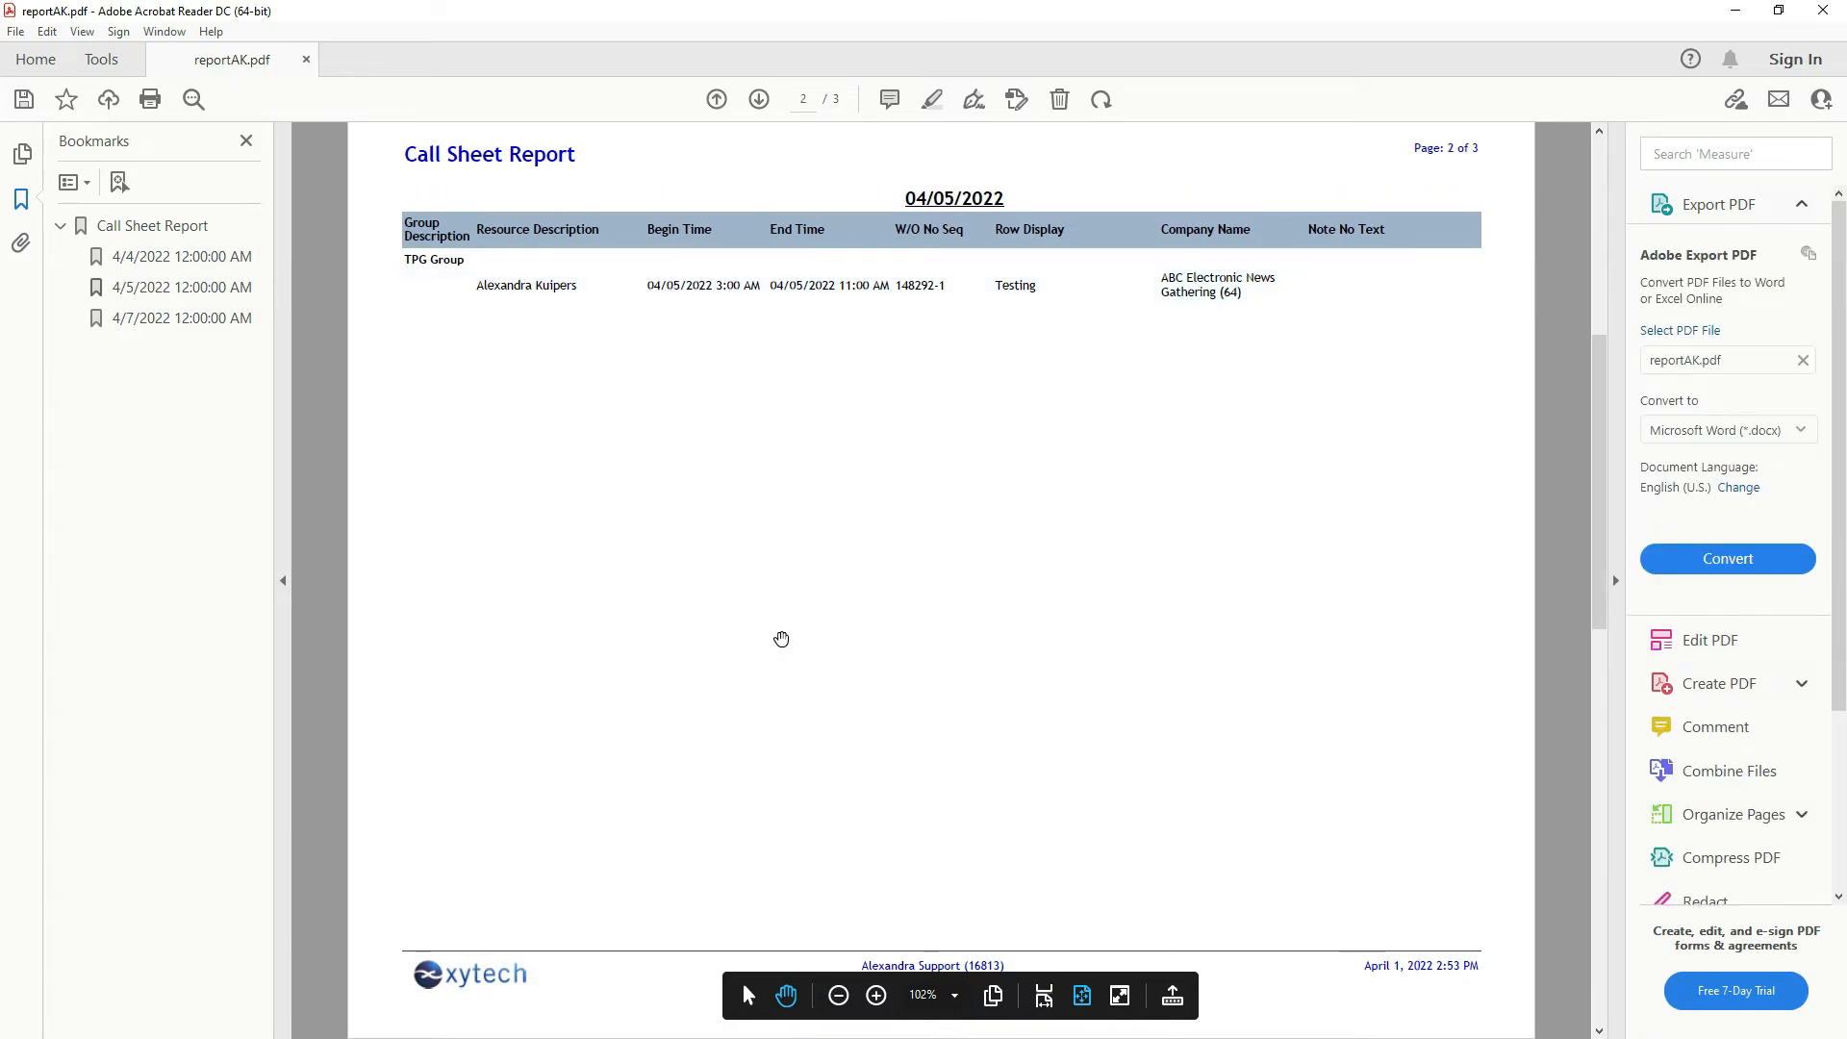
scroll(781, 639, down, 1)
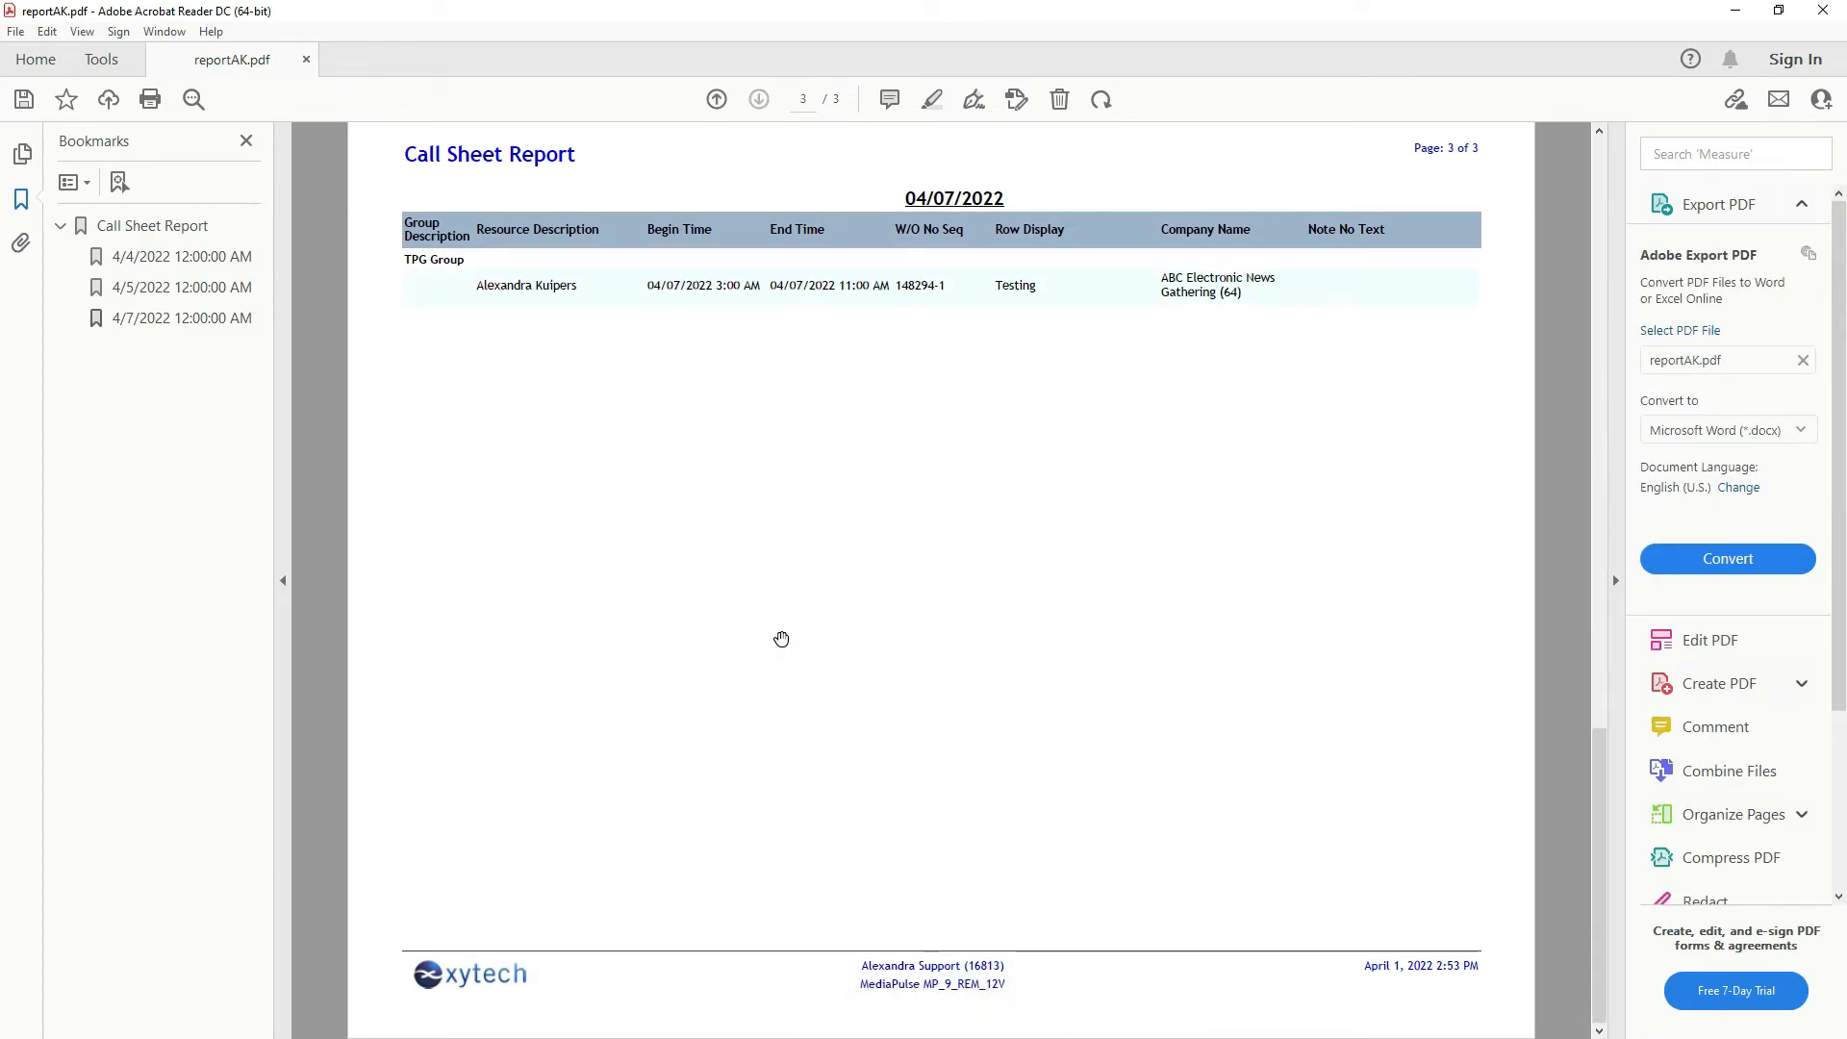
click(1823, 10)
click(1336, 248)
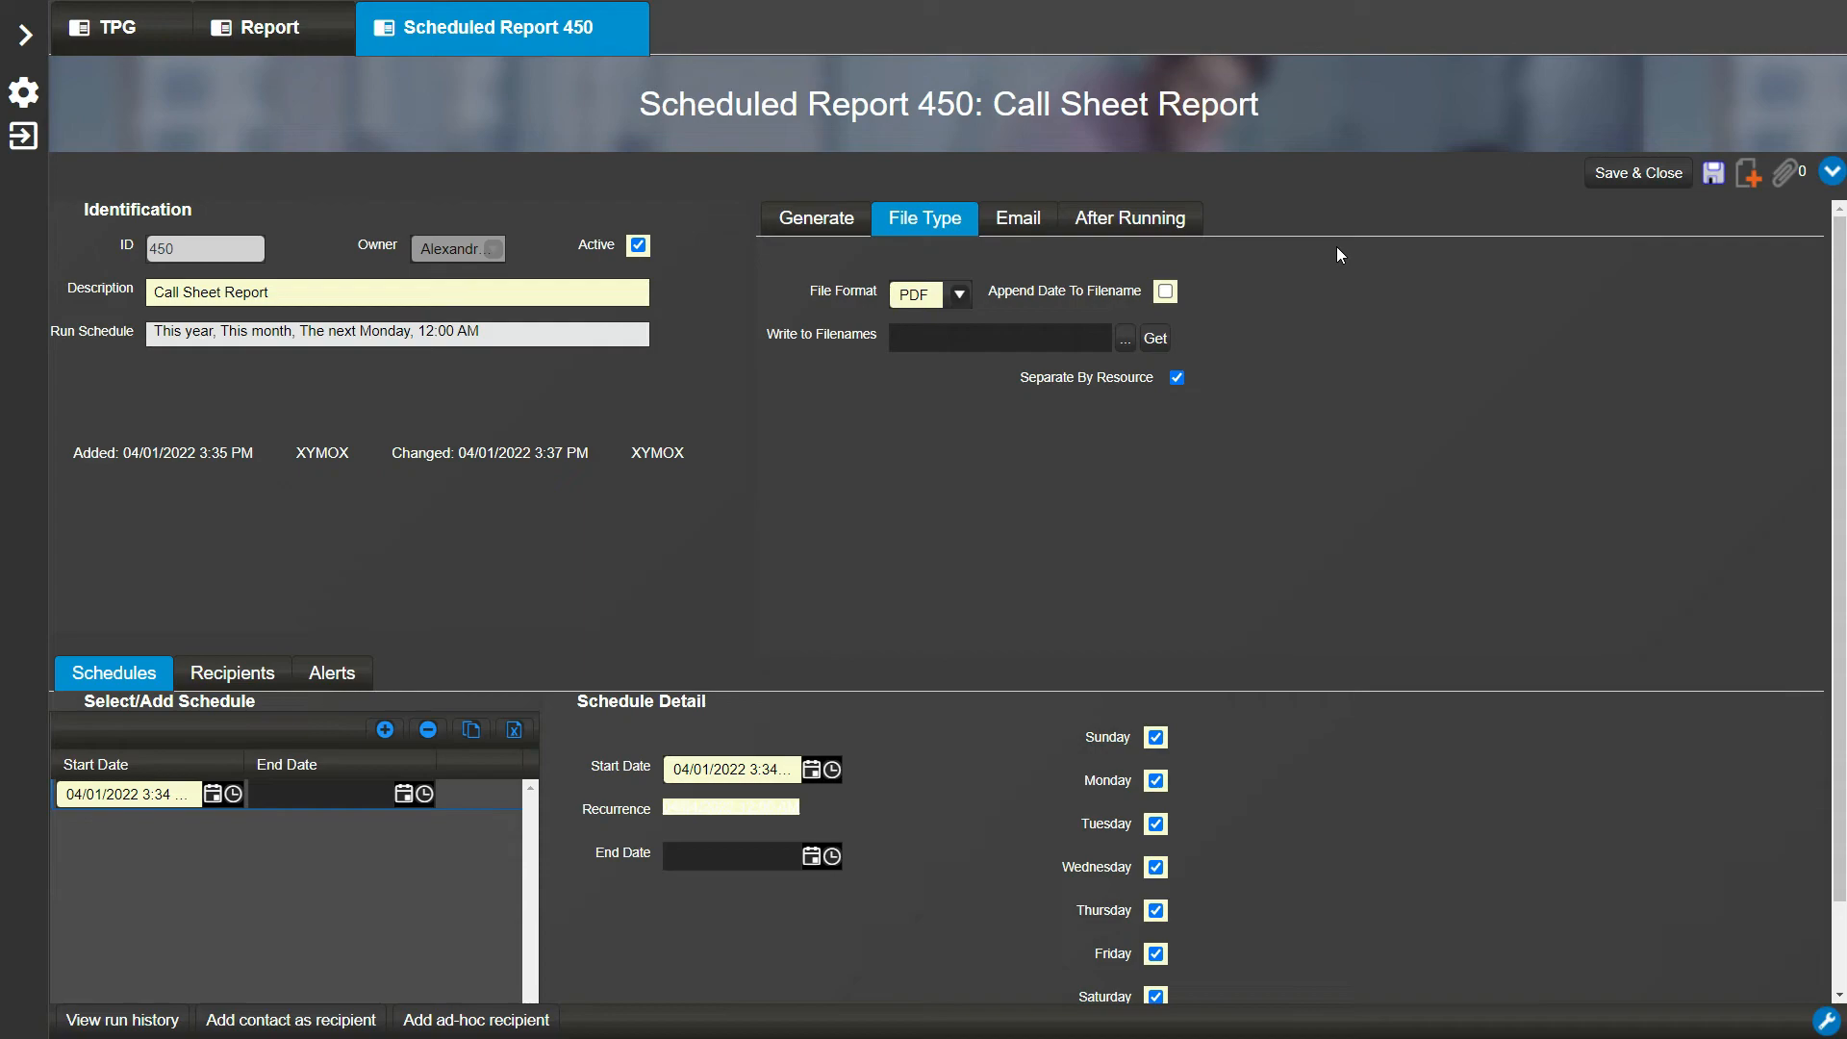
Clear the recurrence and set it to the next Monday advanced by 1 week, at specific hour 0 and minute 0
click(782, 806)
click(1051, 867)
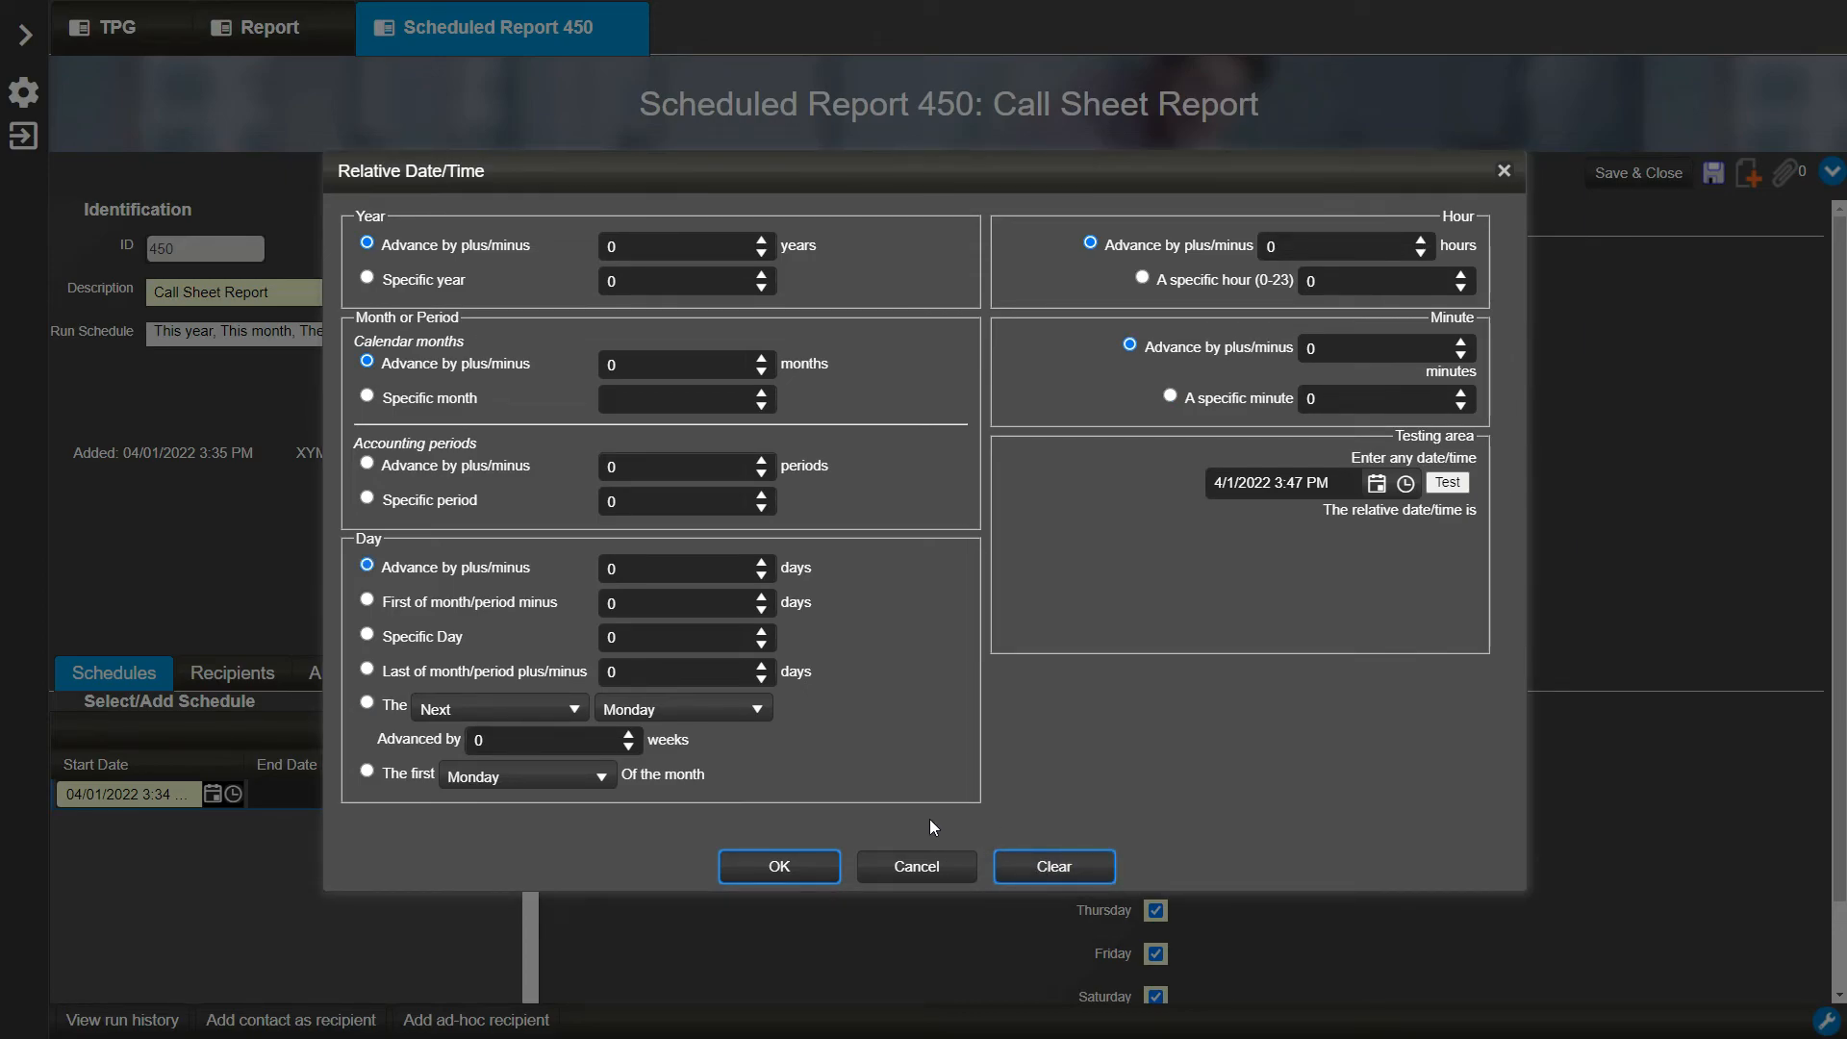
click(368, 704)
click(629, 735)
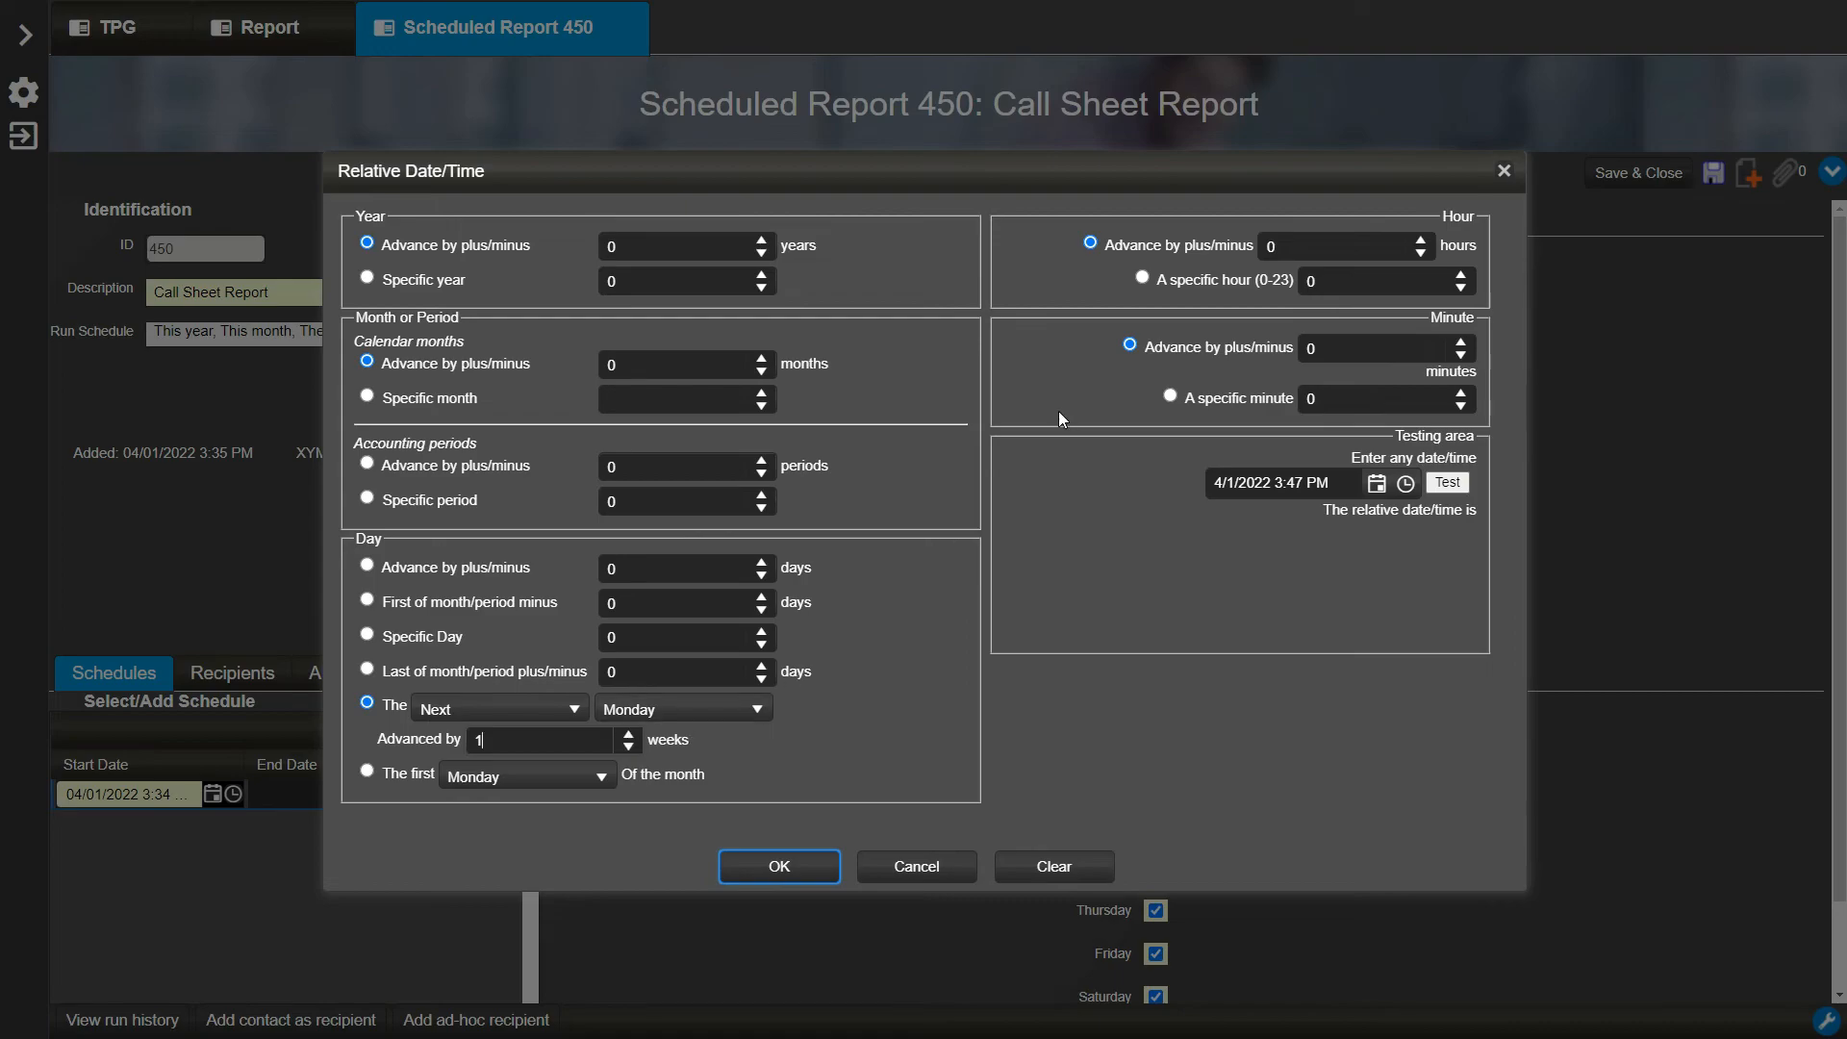
click(1143, 279)
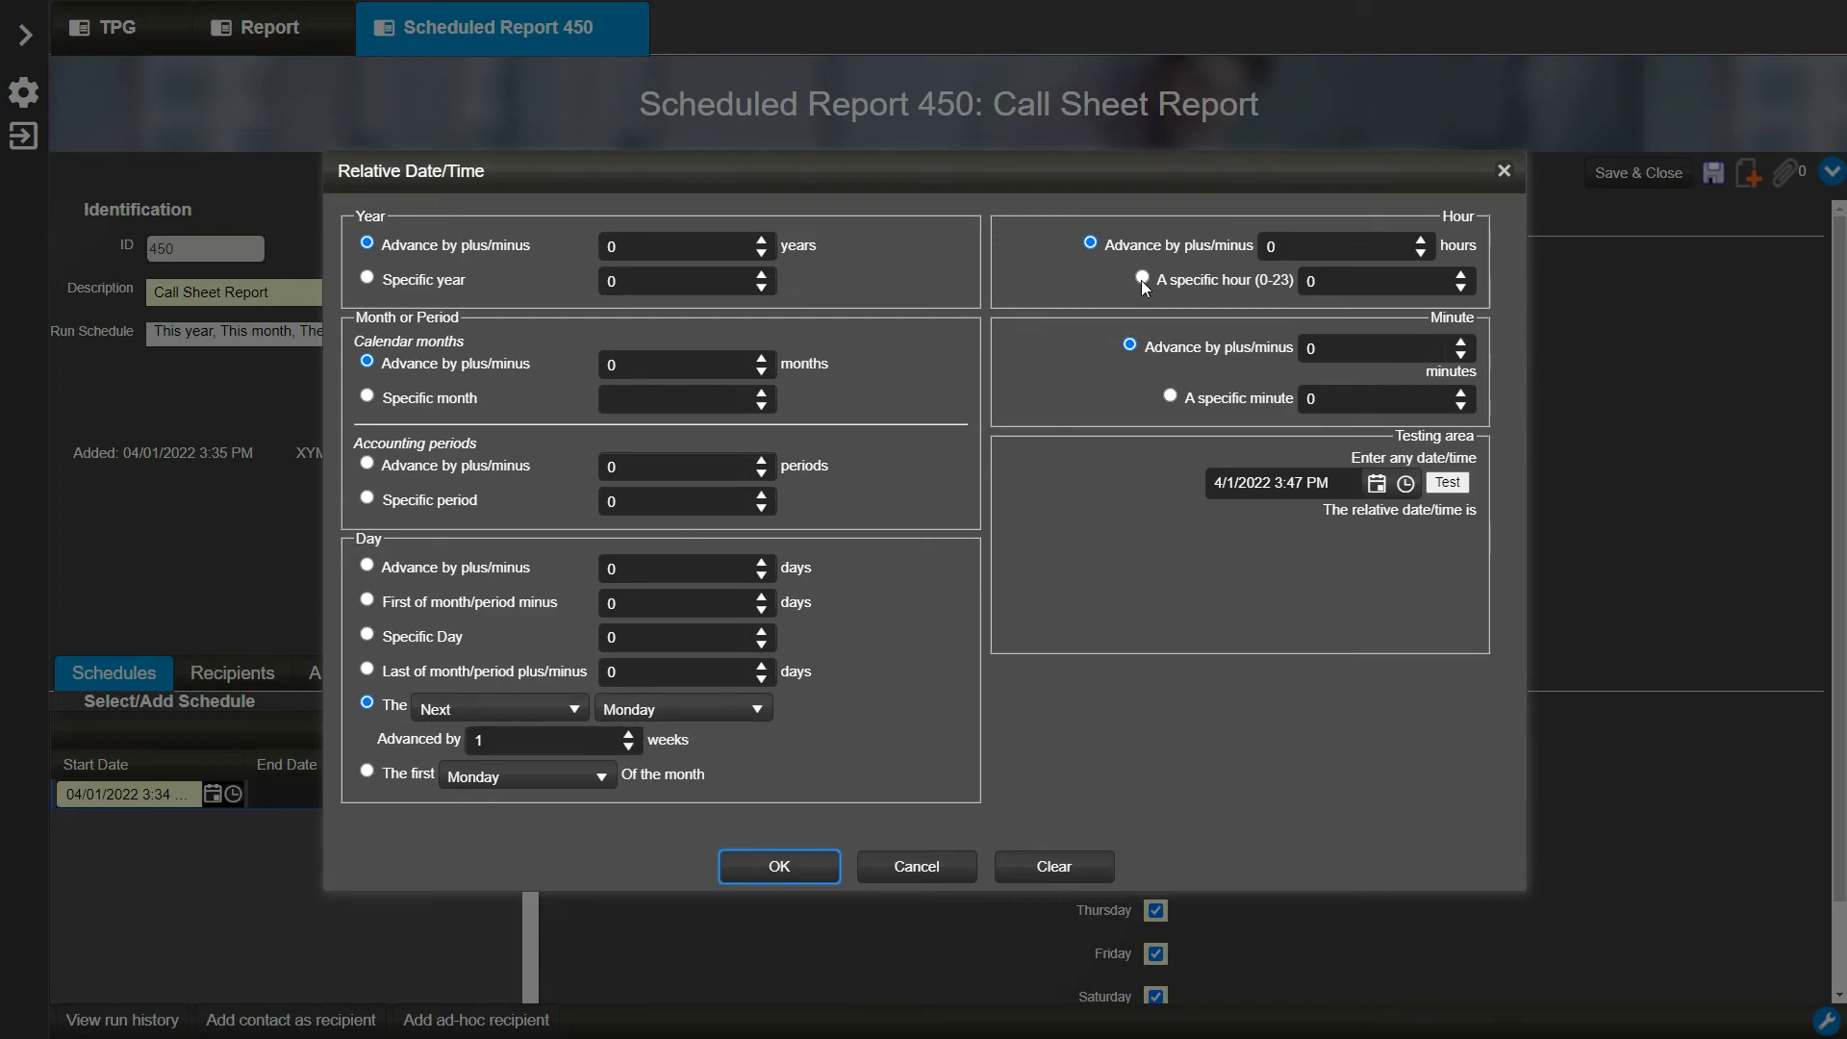
click(1172, 397)
click(810, 866)
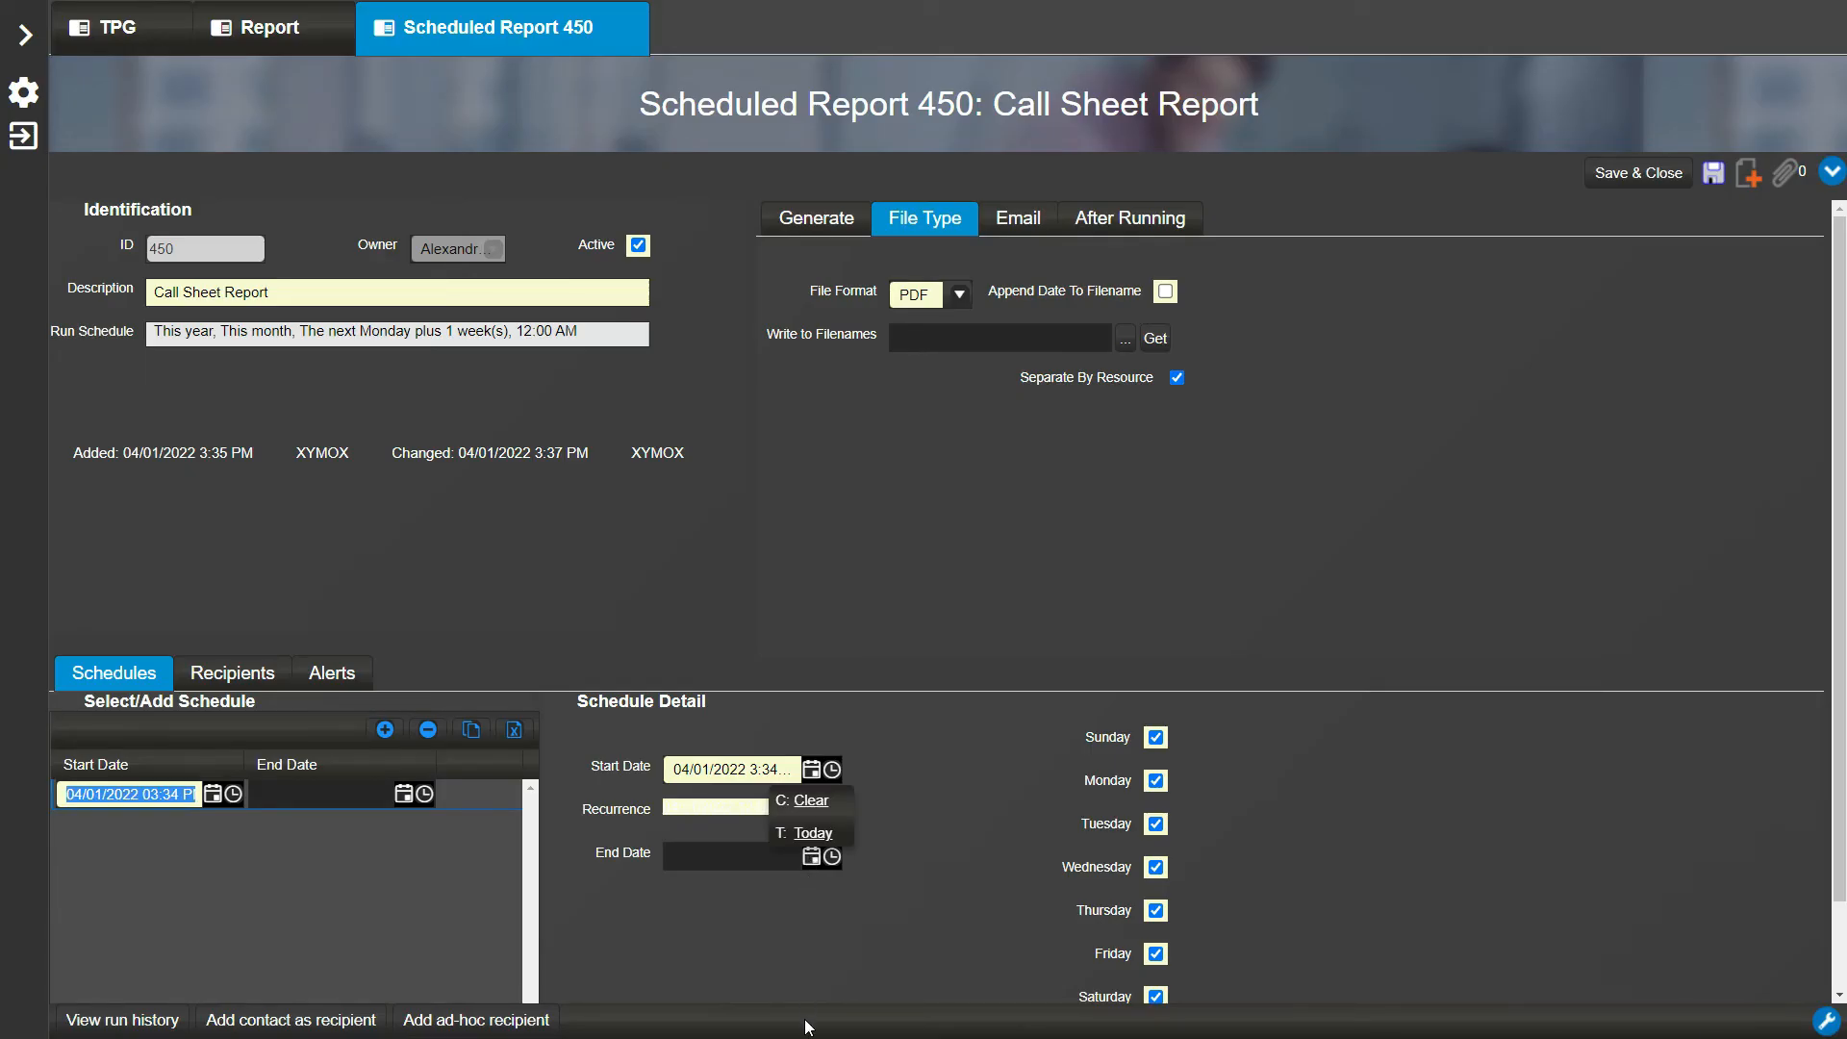